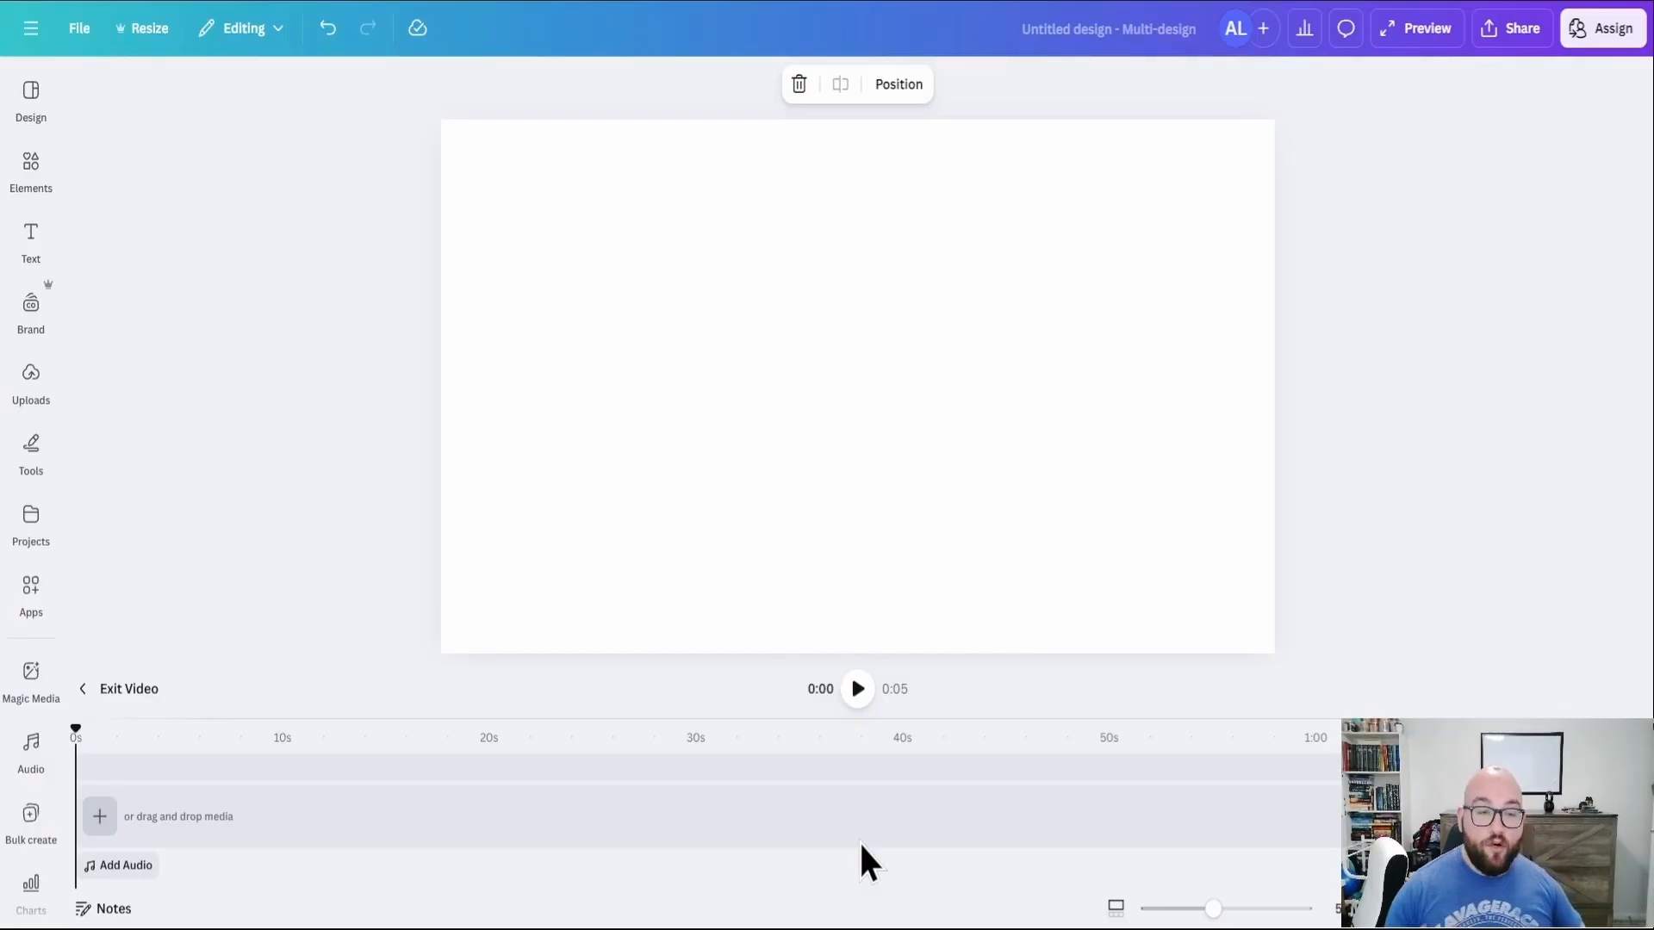
# - Add the recently used 25-second close-up cookie video to the blank page
pyautogui.click(26, 244)
pyautogui.click(31, 171)
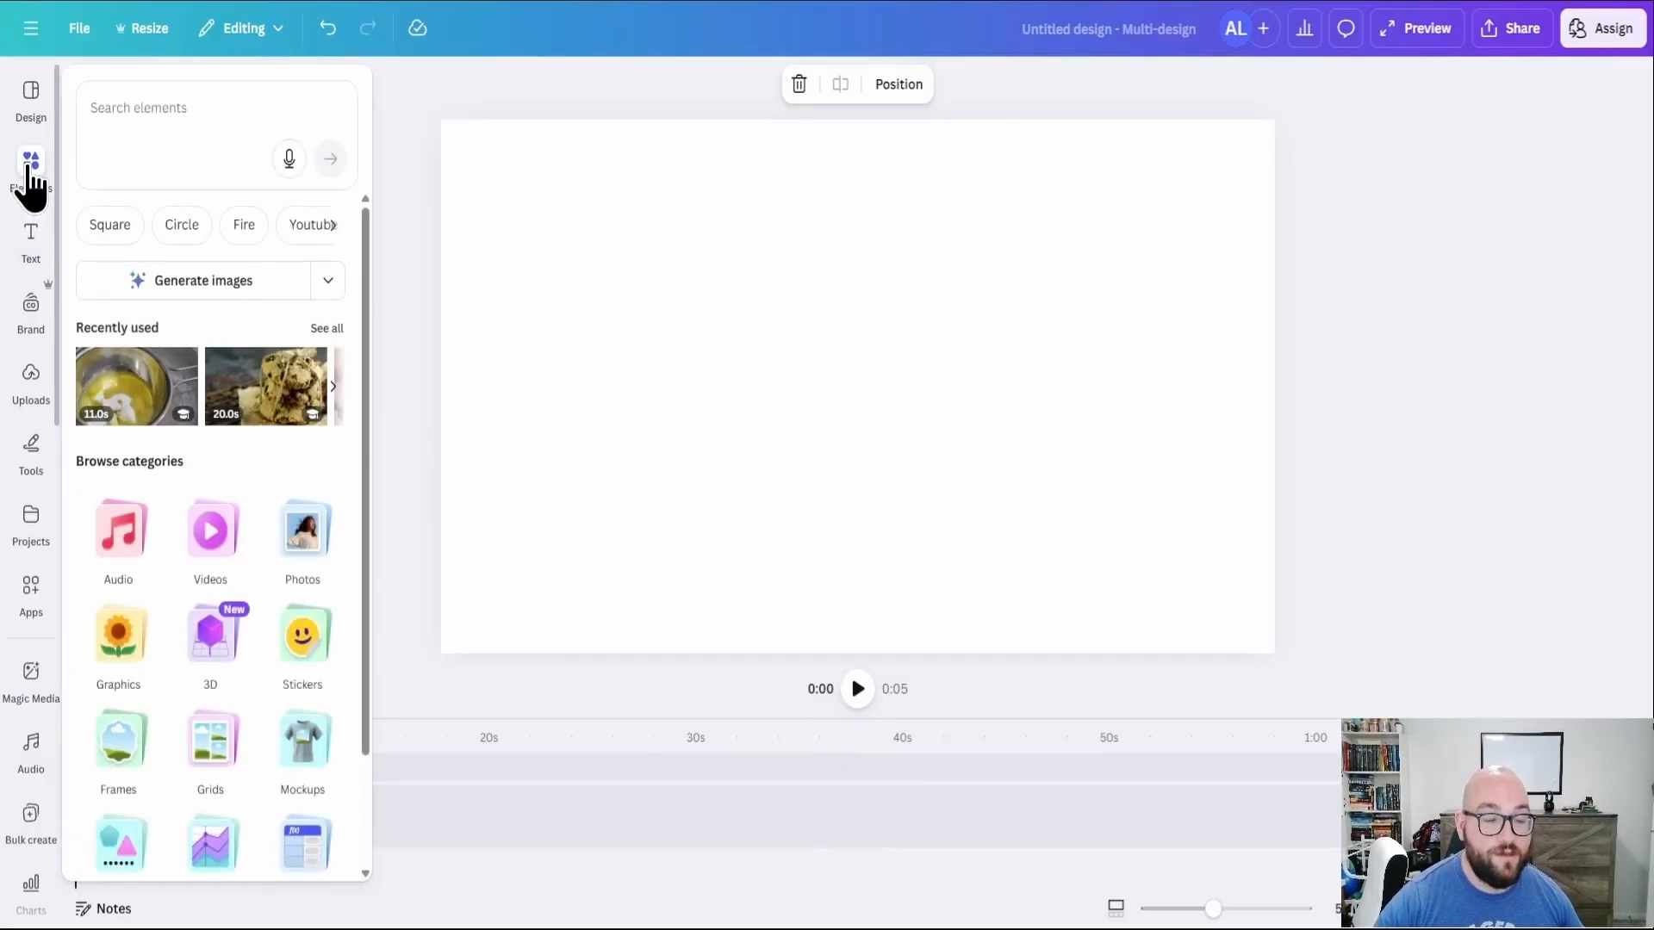
pyautogui.click(215, 548)
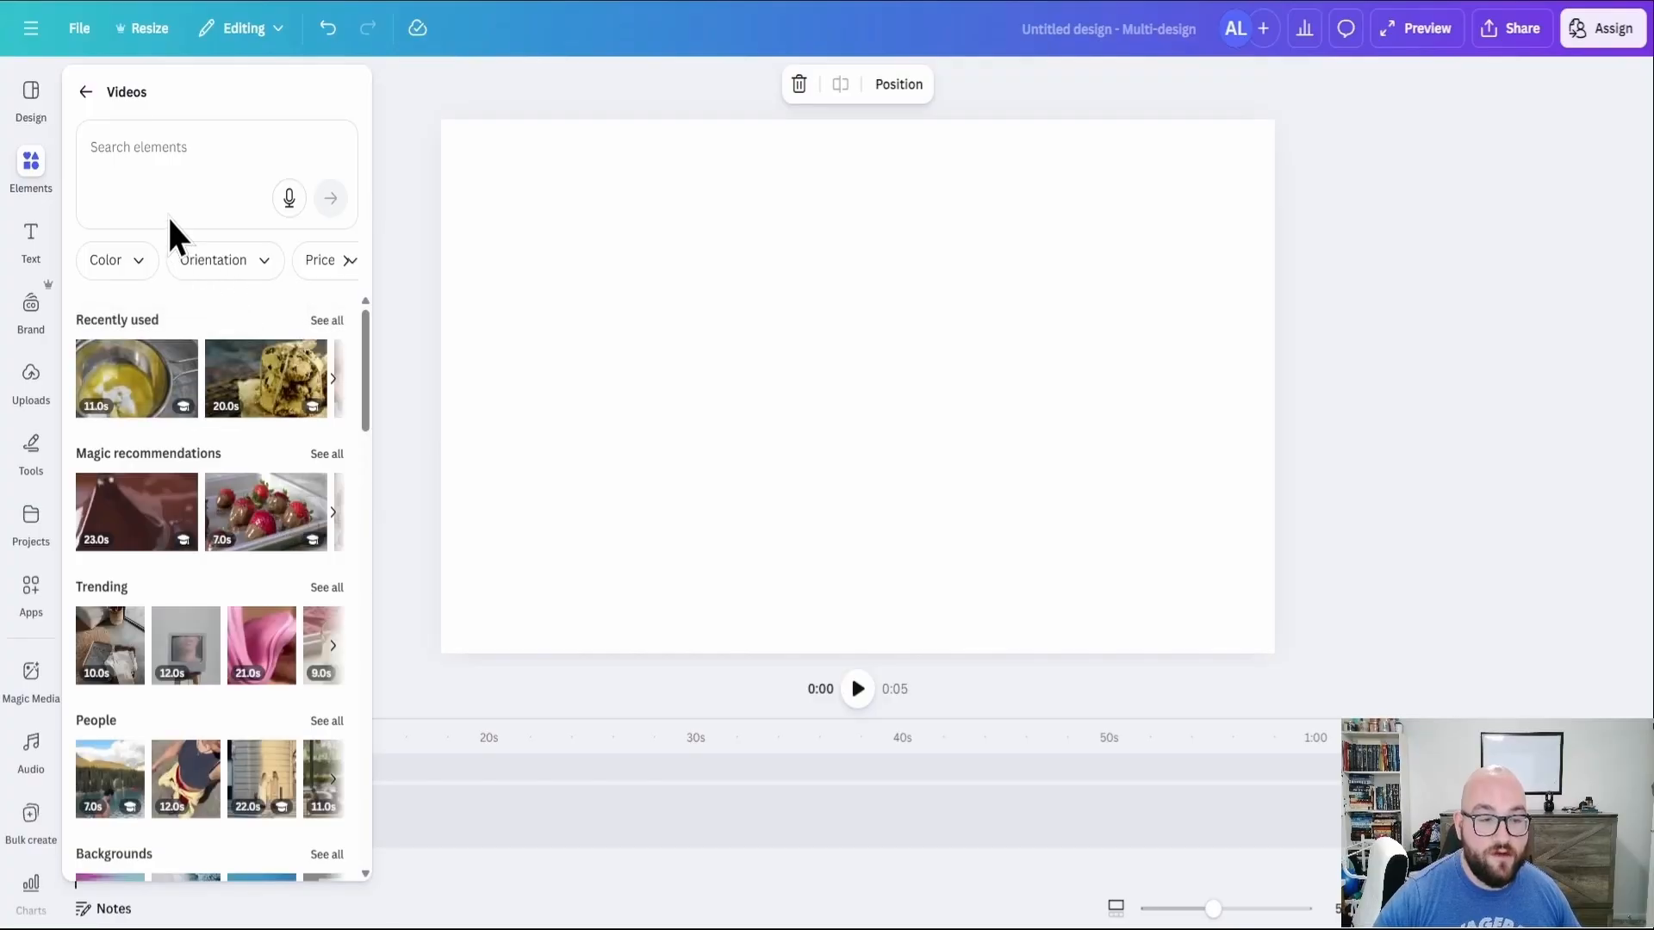
pyautogui.click(324, 320)
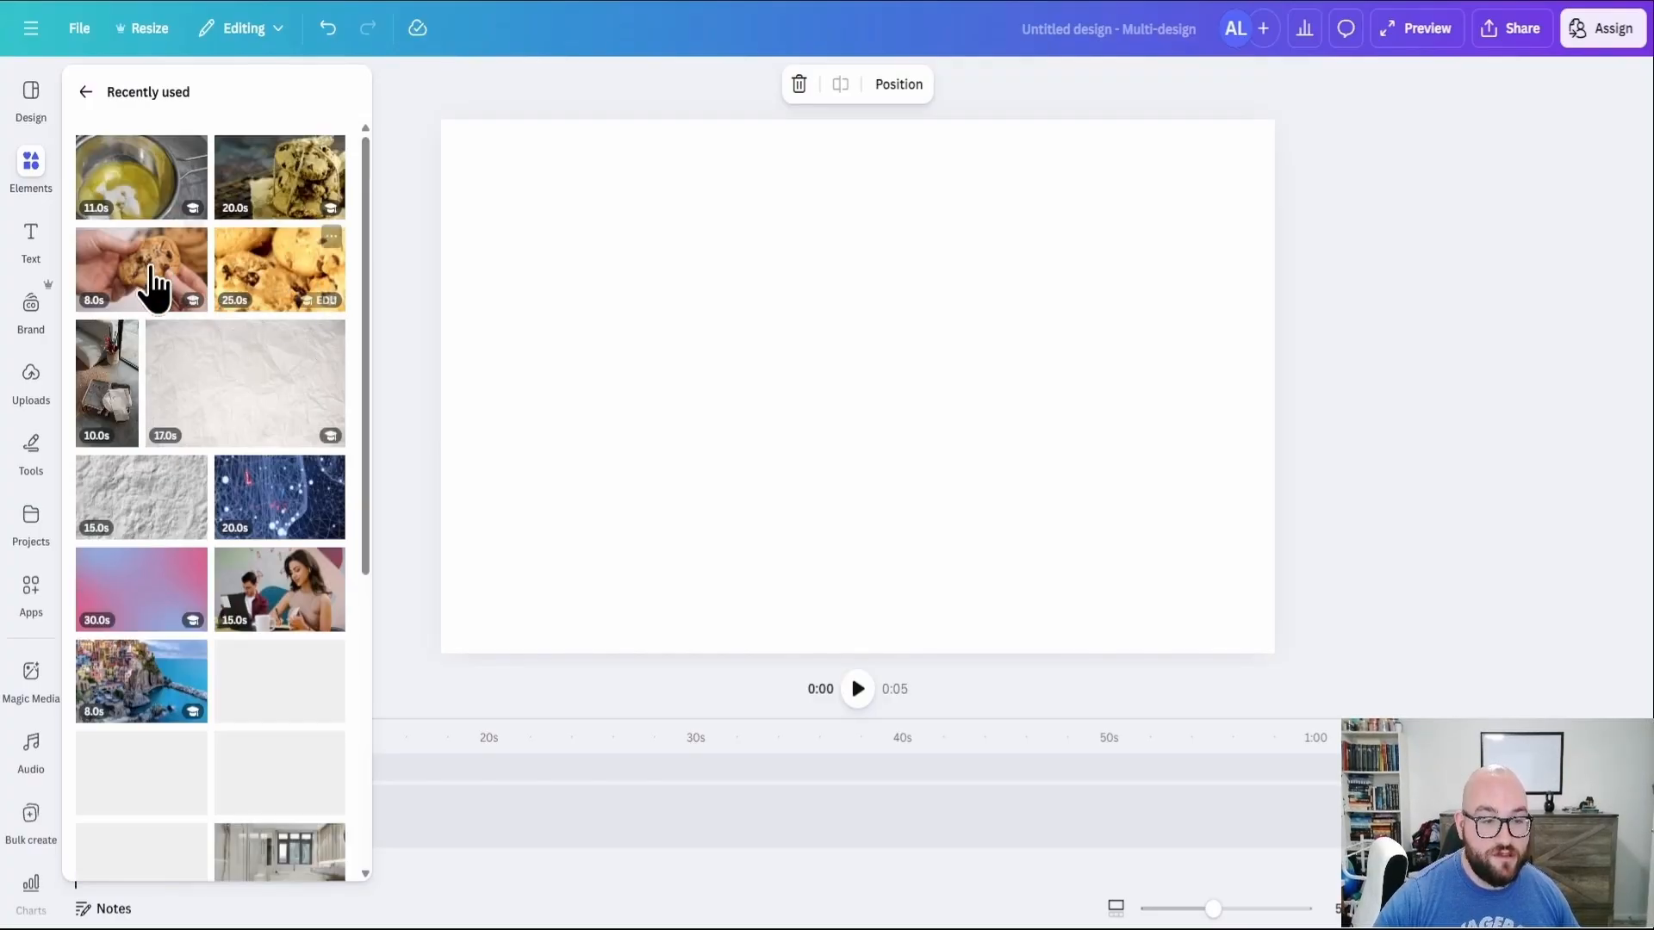
pyautogui.click(269, 272)
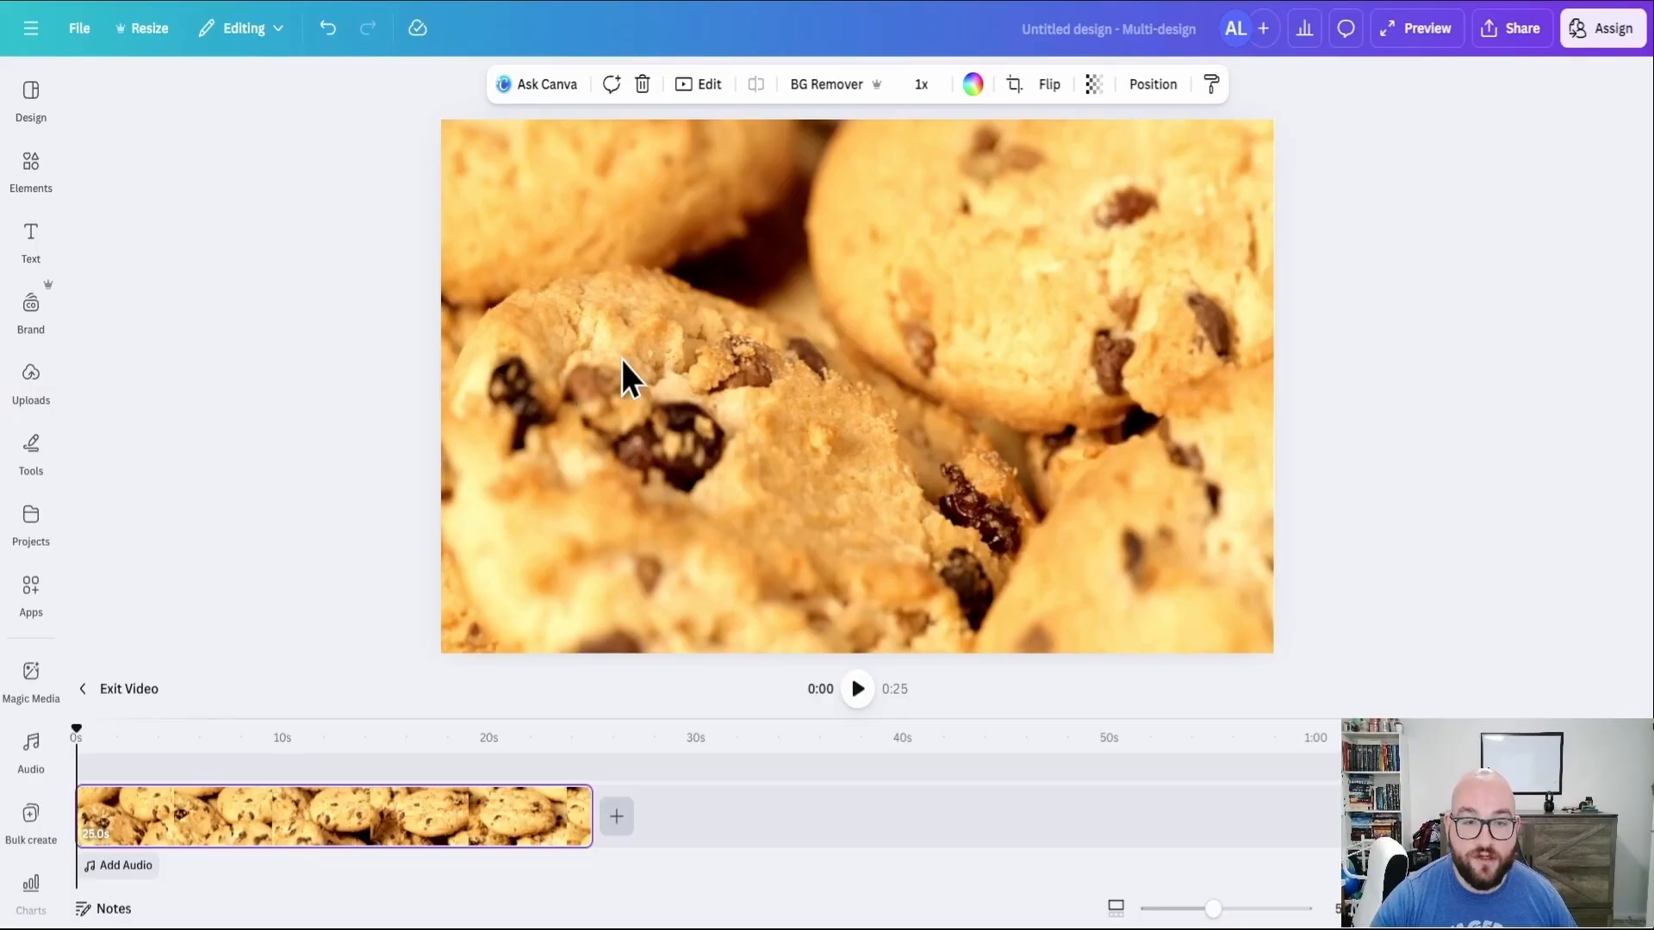
# - Try the background remover on the cookie video and turn it off again
pyautogui.click(698, 84)
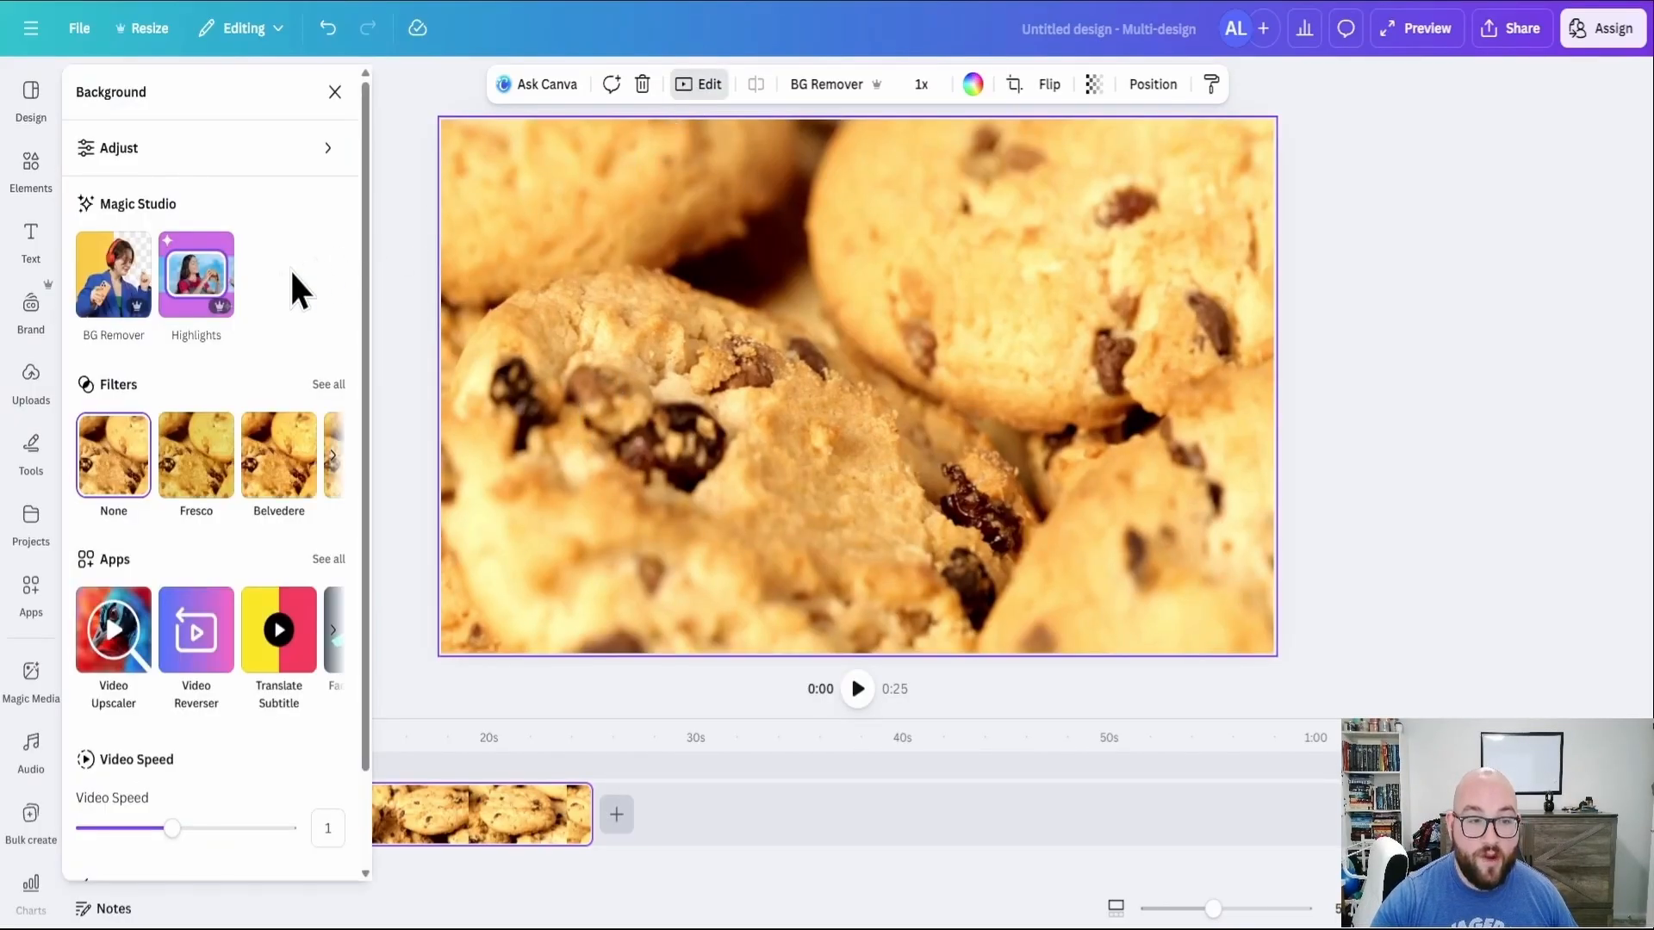
pyautogui.click(110, 274)
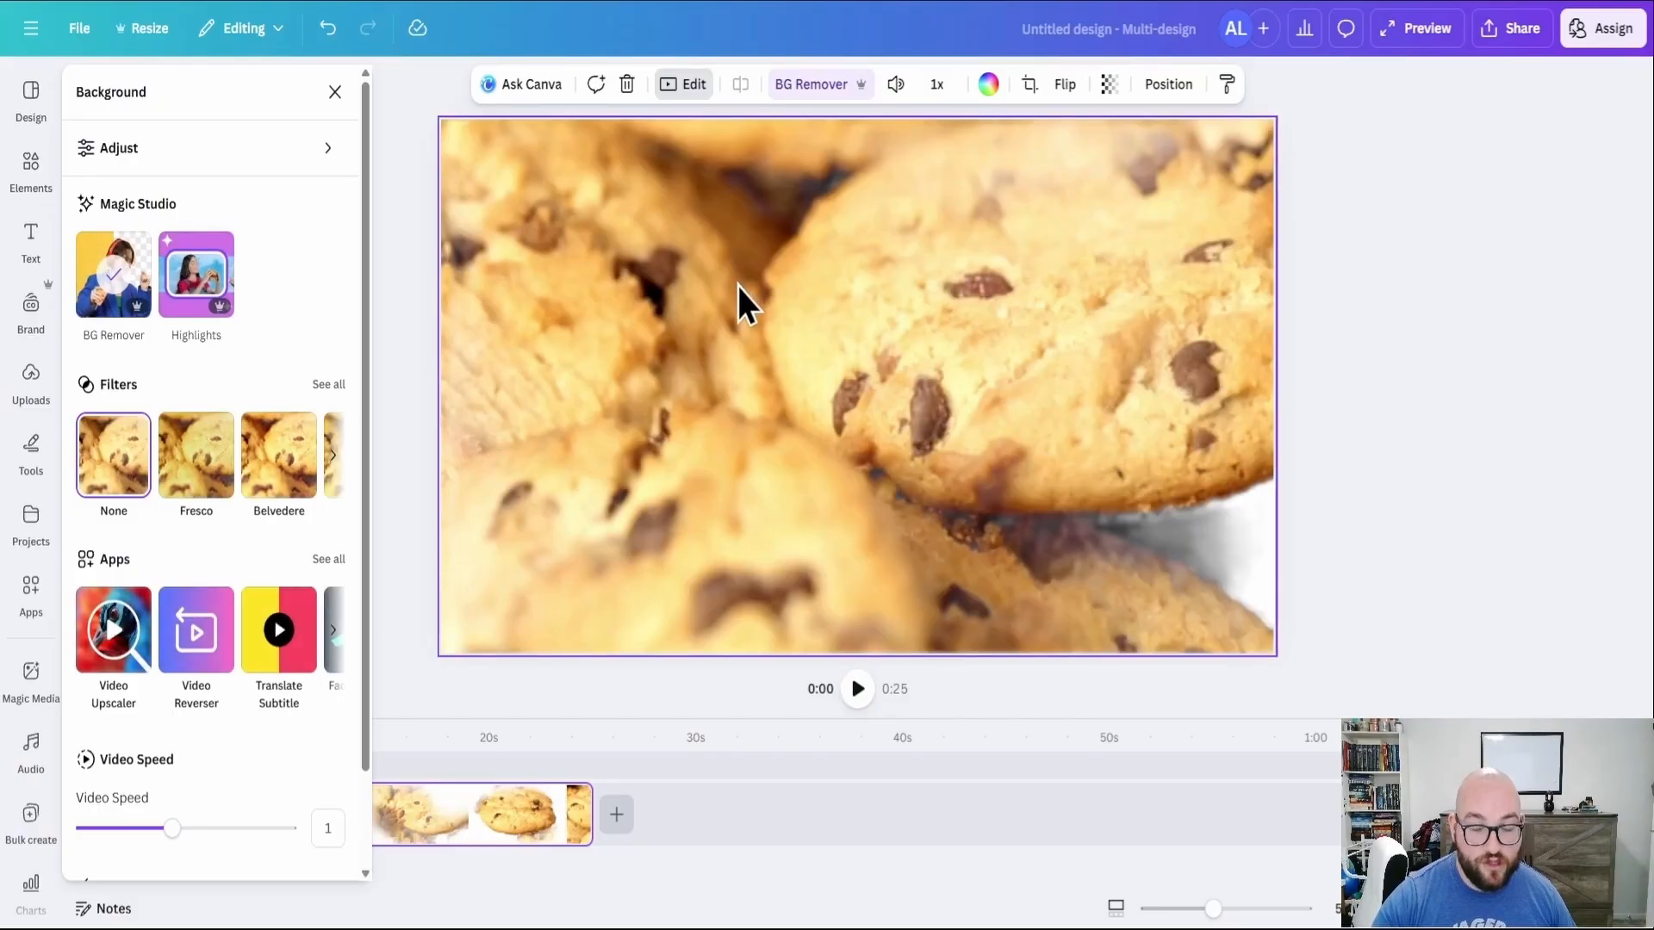
pyautogui.click(110, 289)
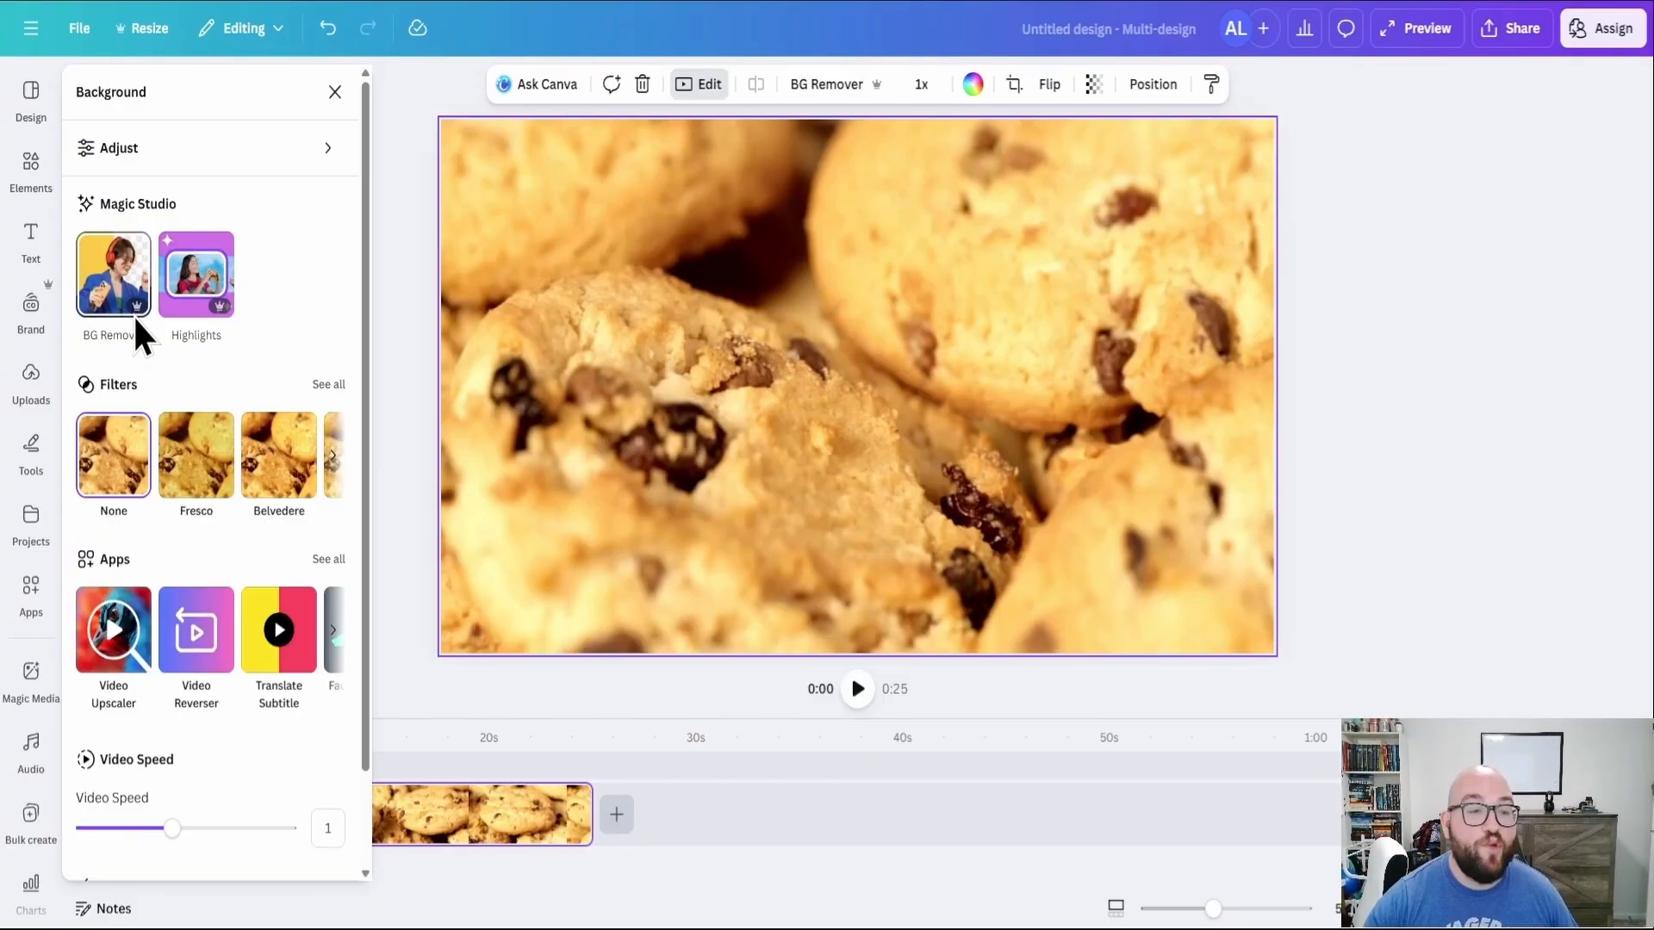
# - Try the Fresco, Belvedere, Aero and Myst filters on the cookie video, and reset the filter to None
pyautogui.click(177, 465)
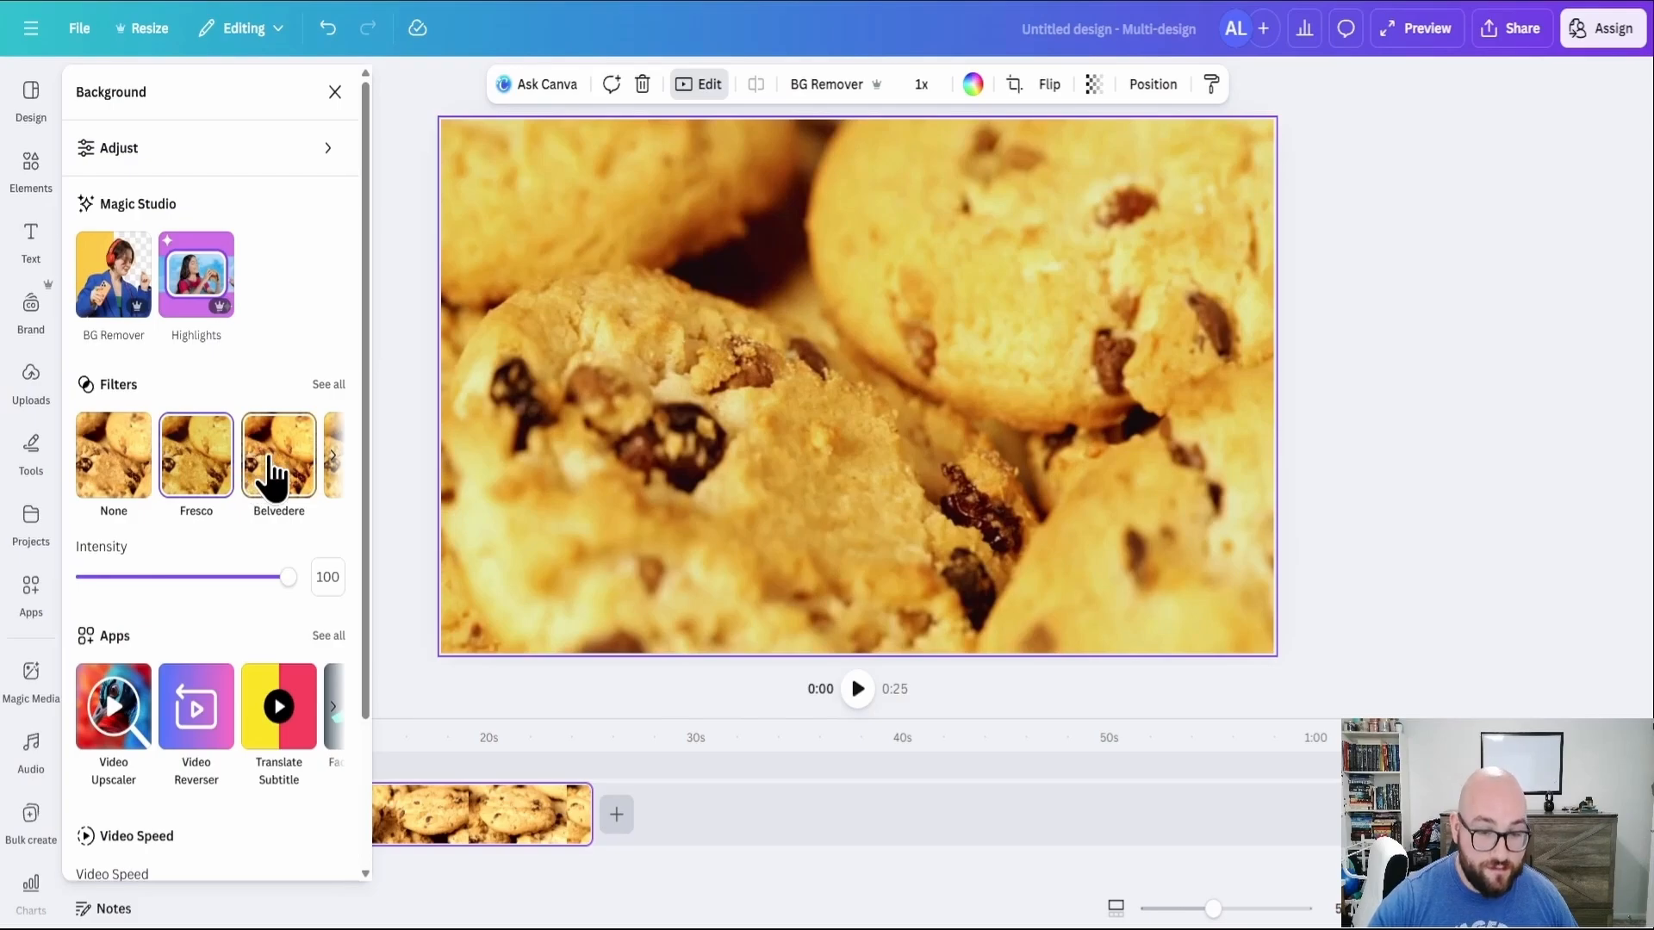
pyautogui.click(274, 472)
pyautogui.click(333, 455)
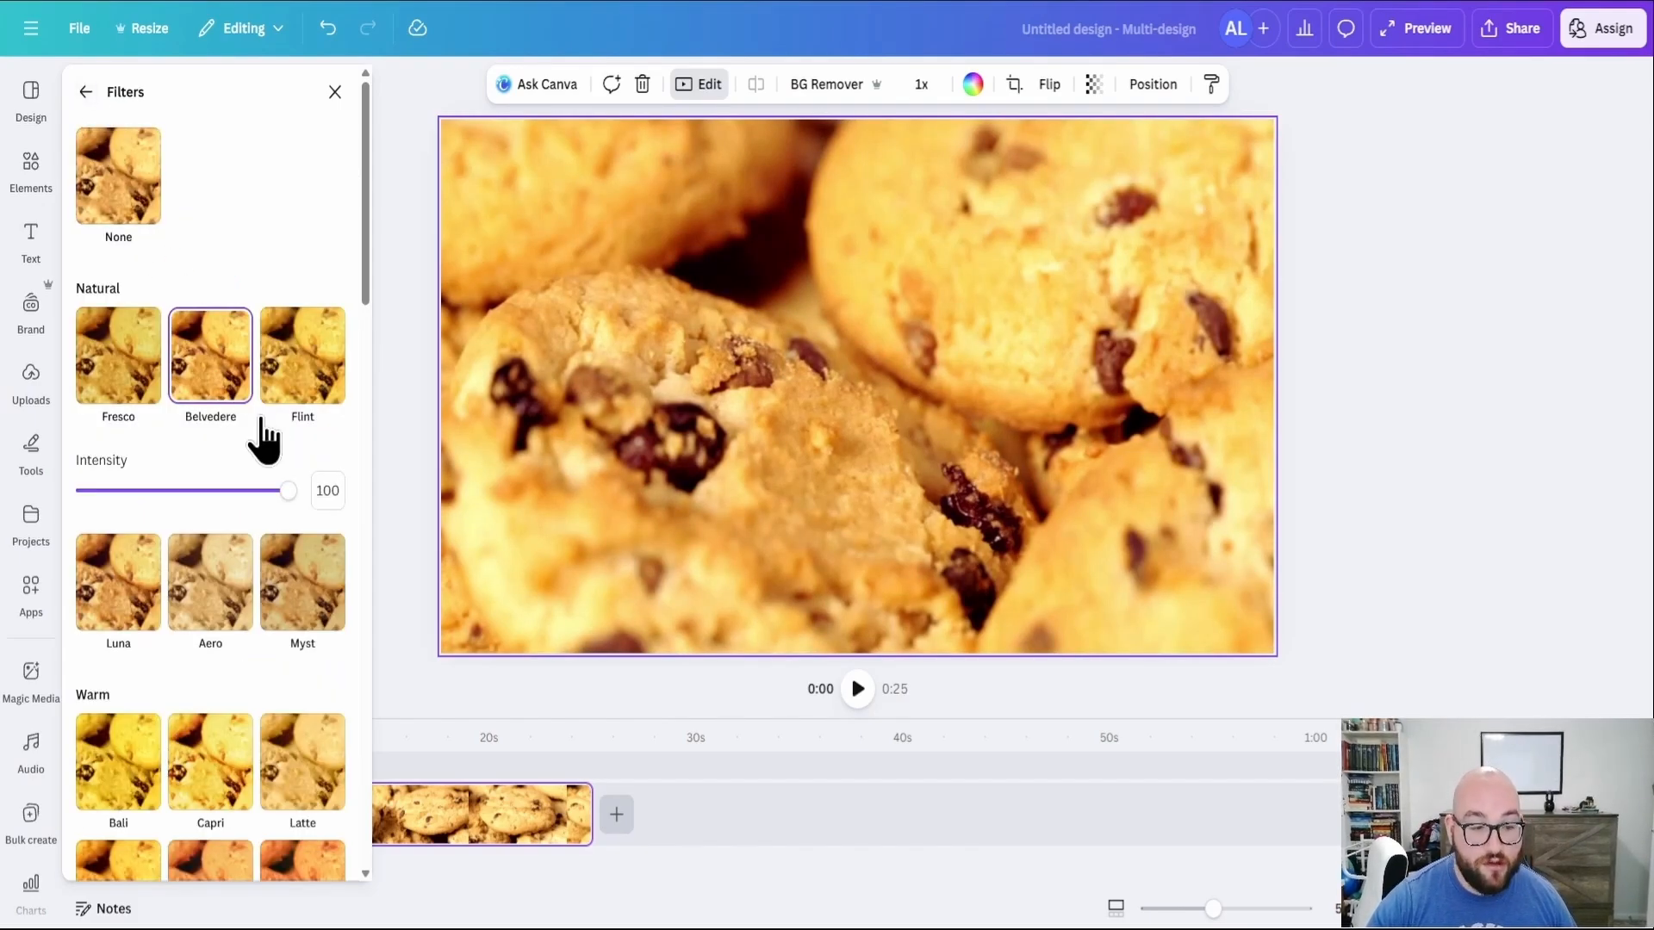
pyautogui.scroll(-2, 263, 439)
pyautogui.click(197, 489)
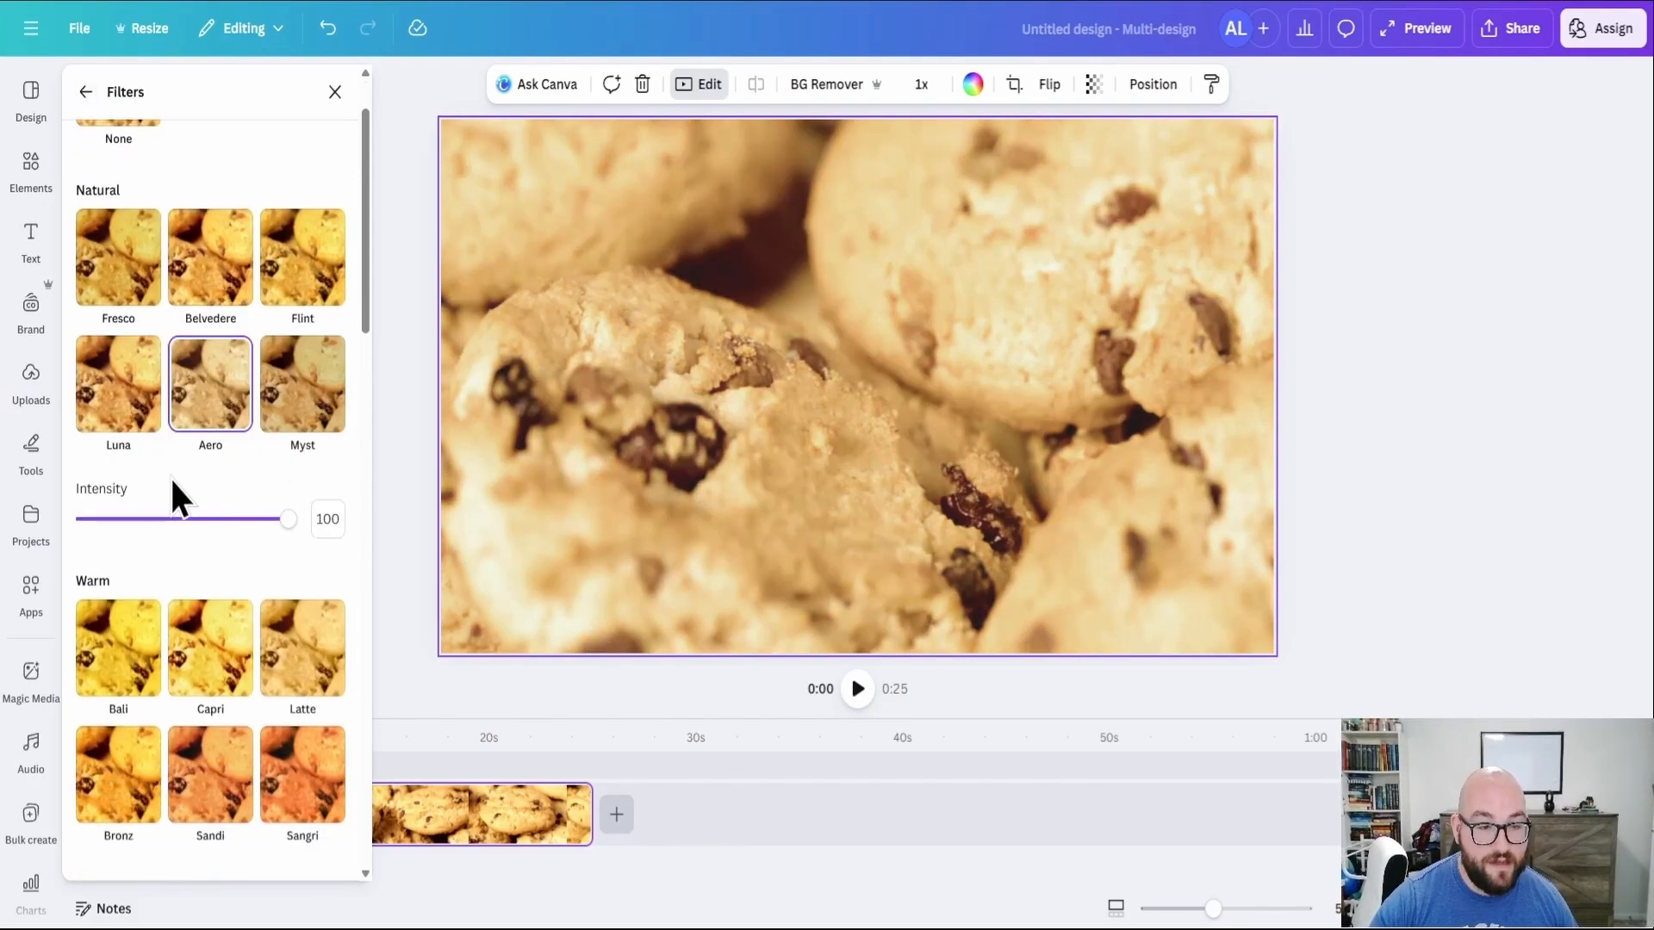
pyautogui.click(283, 379)
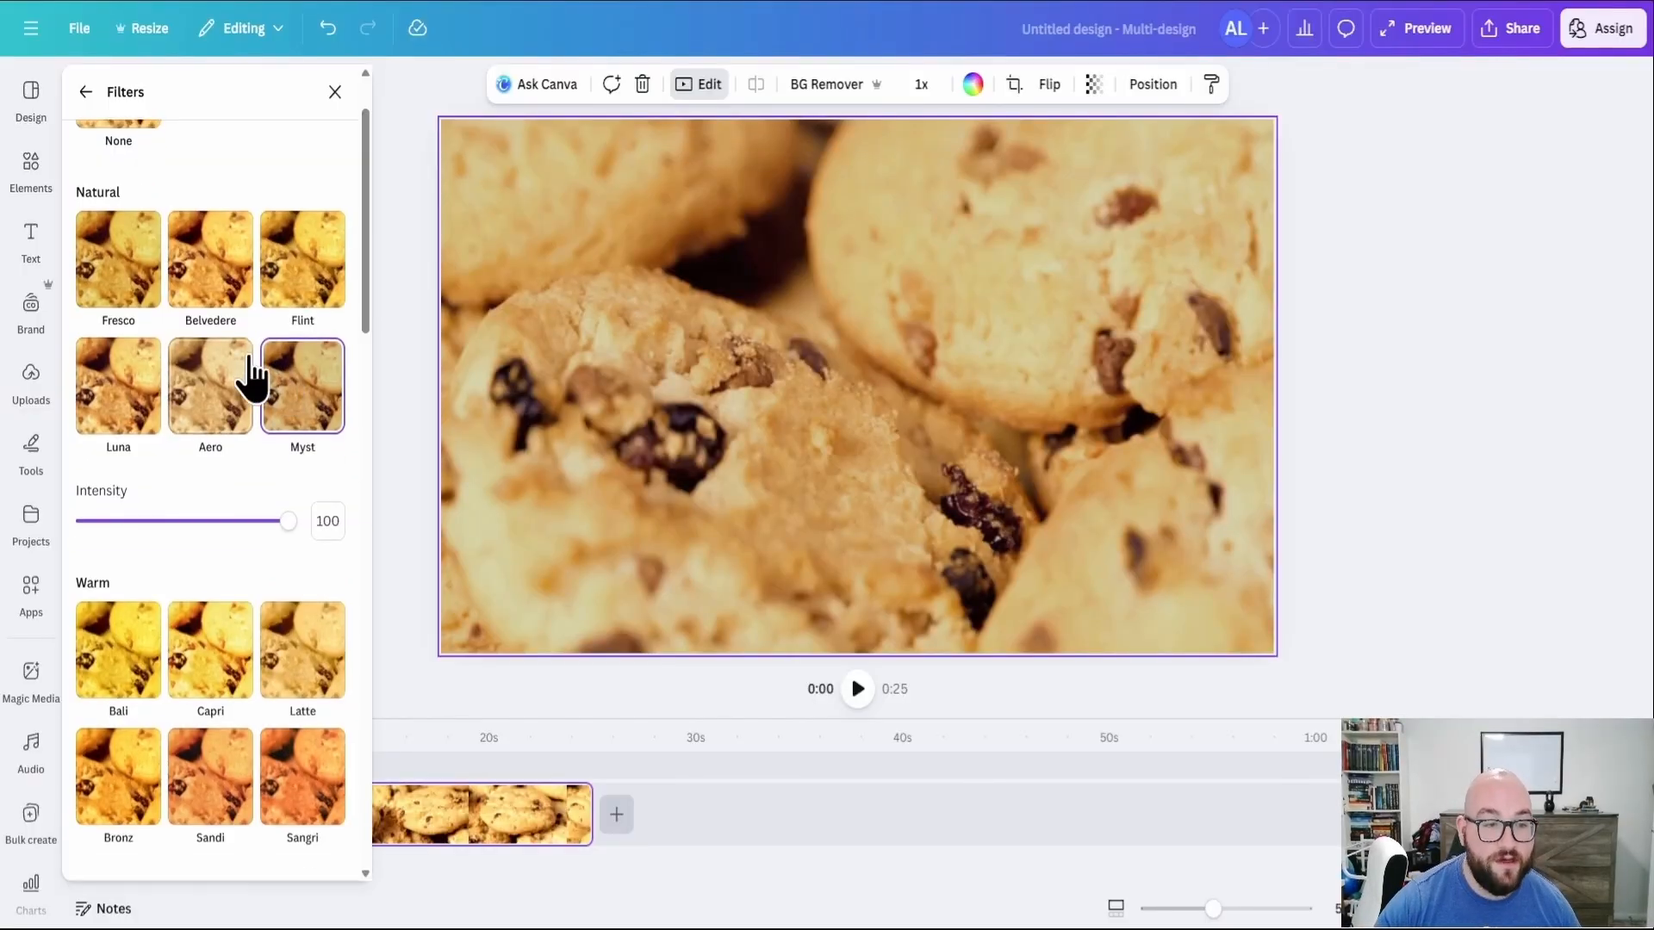
pyautogui.click(116, 124)
pyautogui.click(86, 92)
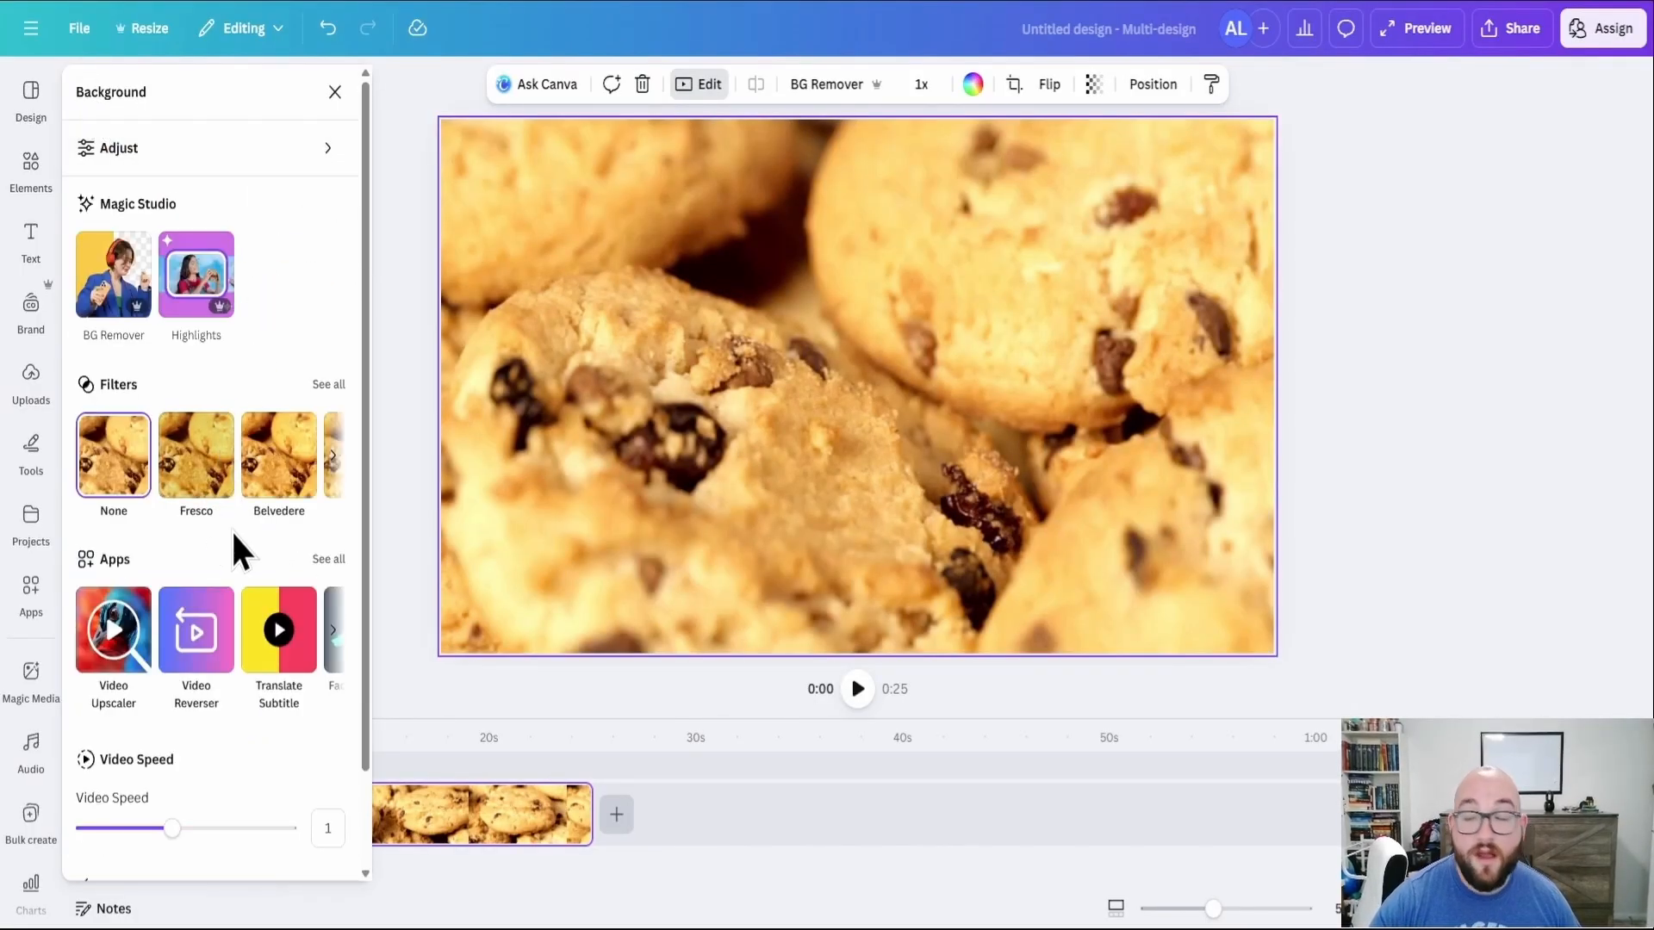
pyautogui.click(328, 561)
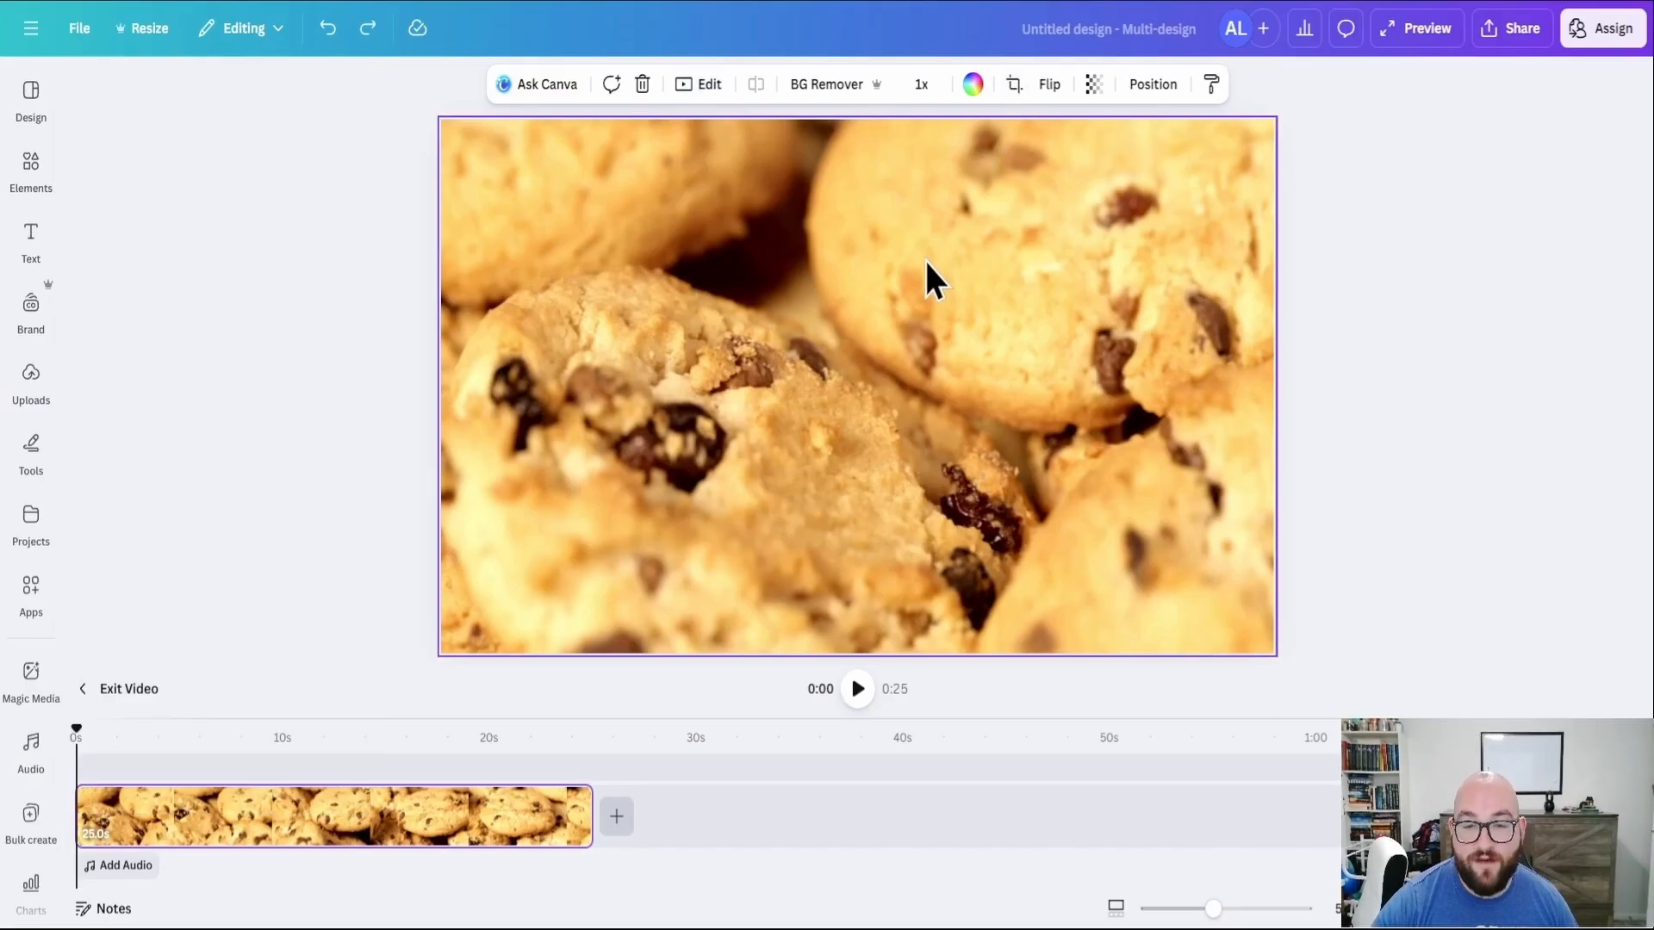
# - Try a dark blue solid background colour on the page and undo the change
pyautogui.click(974, 84)
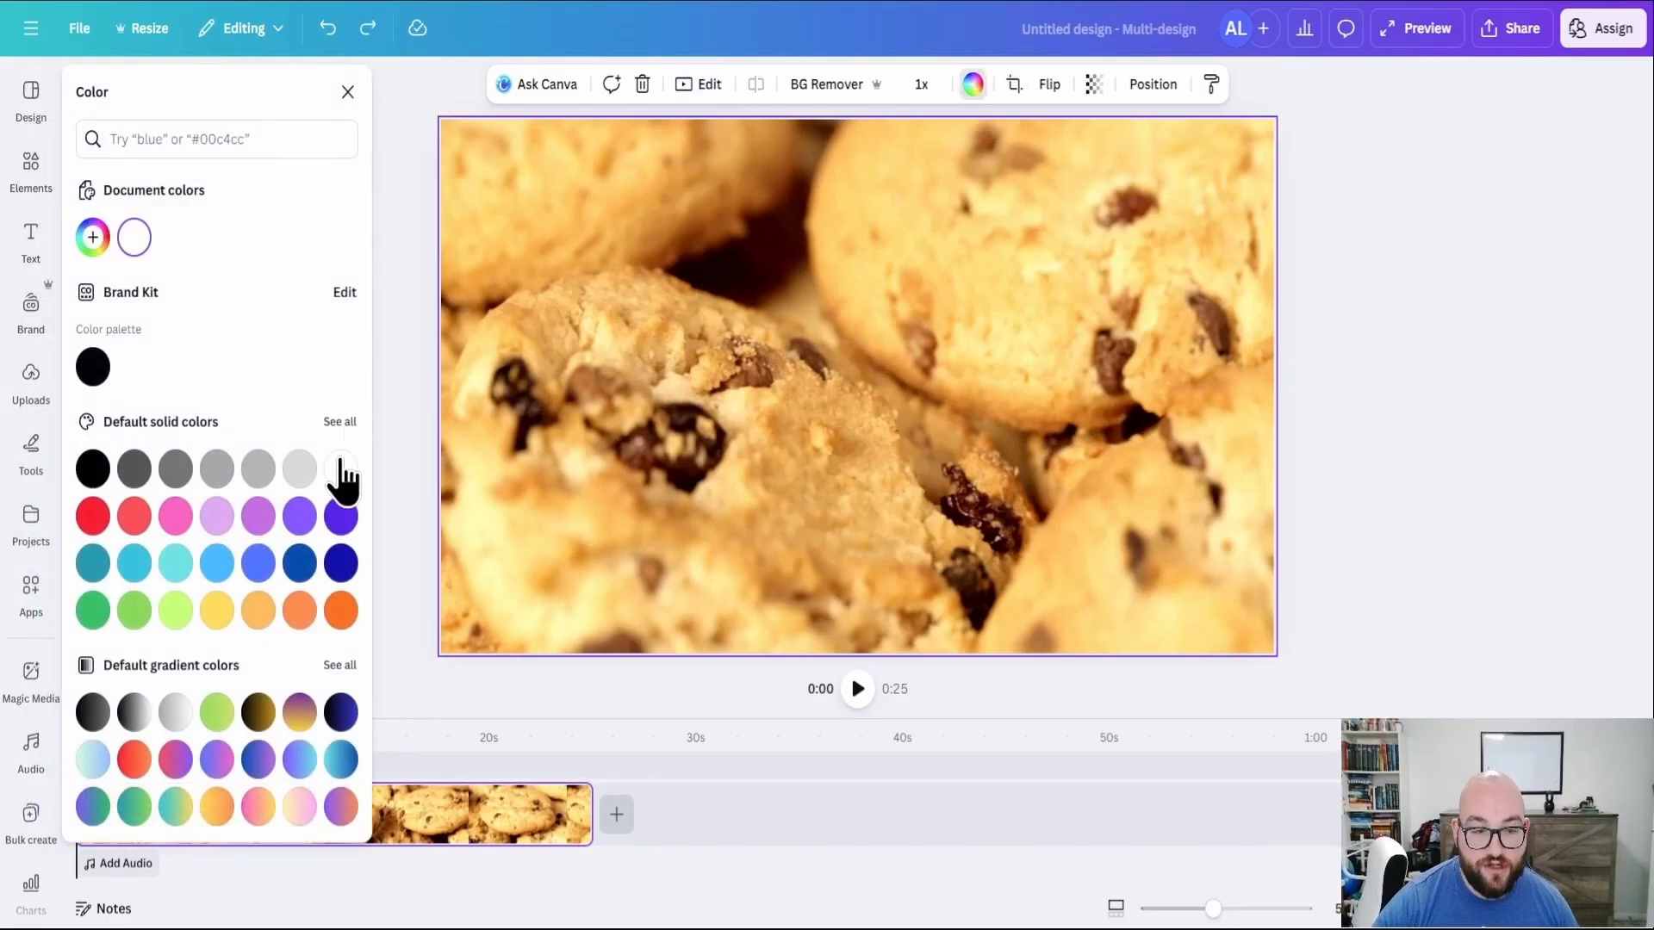
pyautogui.click(345, 562)
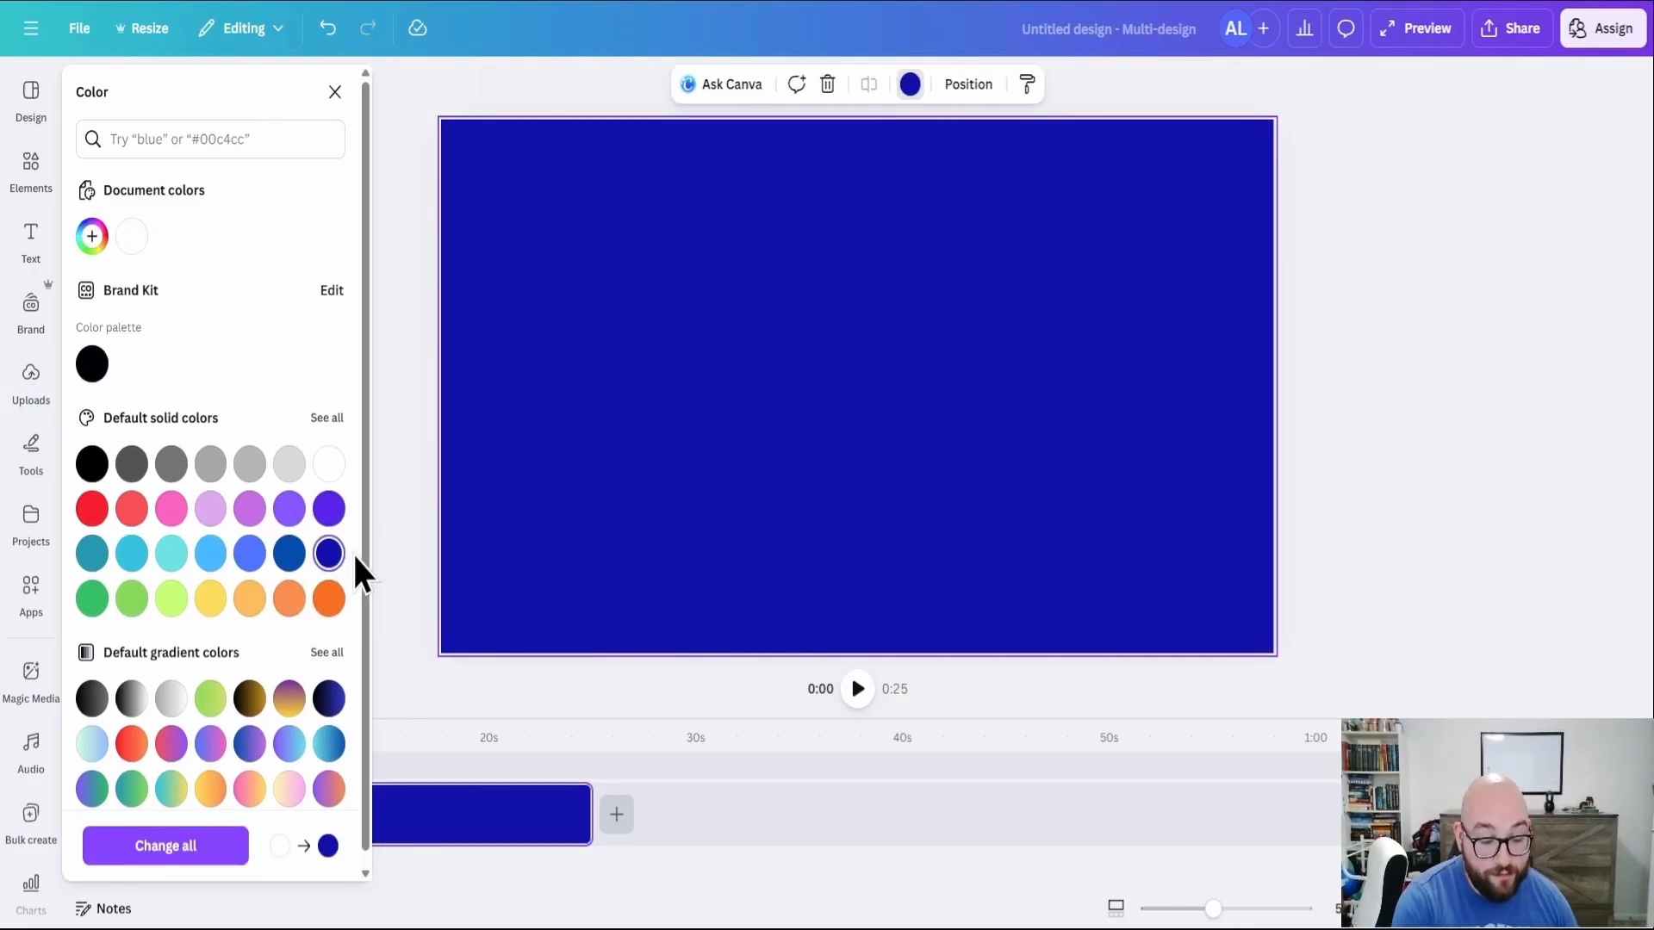
pyautogui.hotkey('ctrl', 'z')
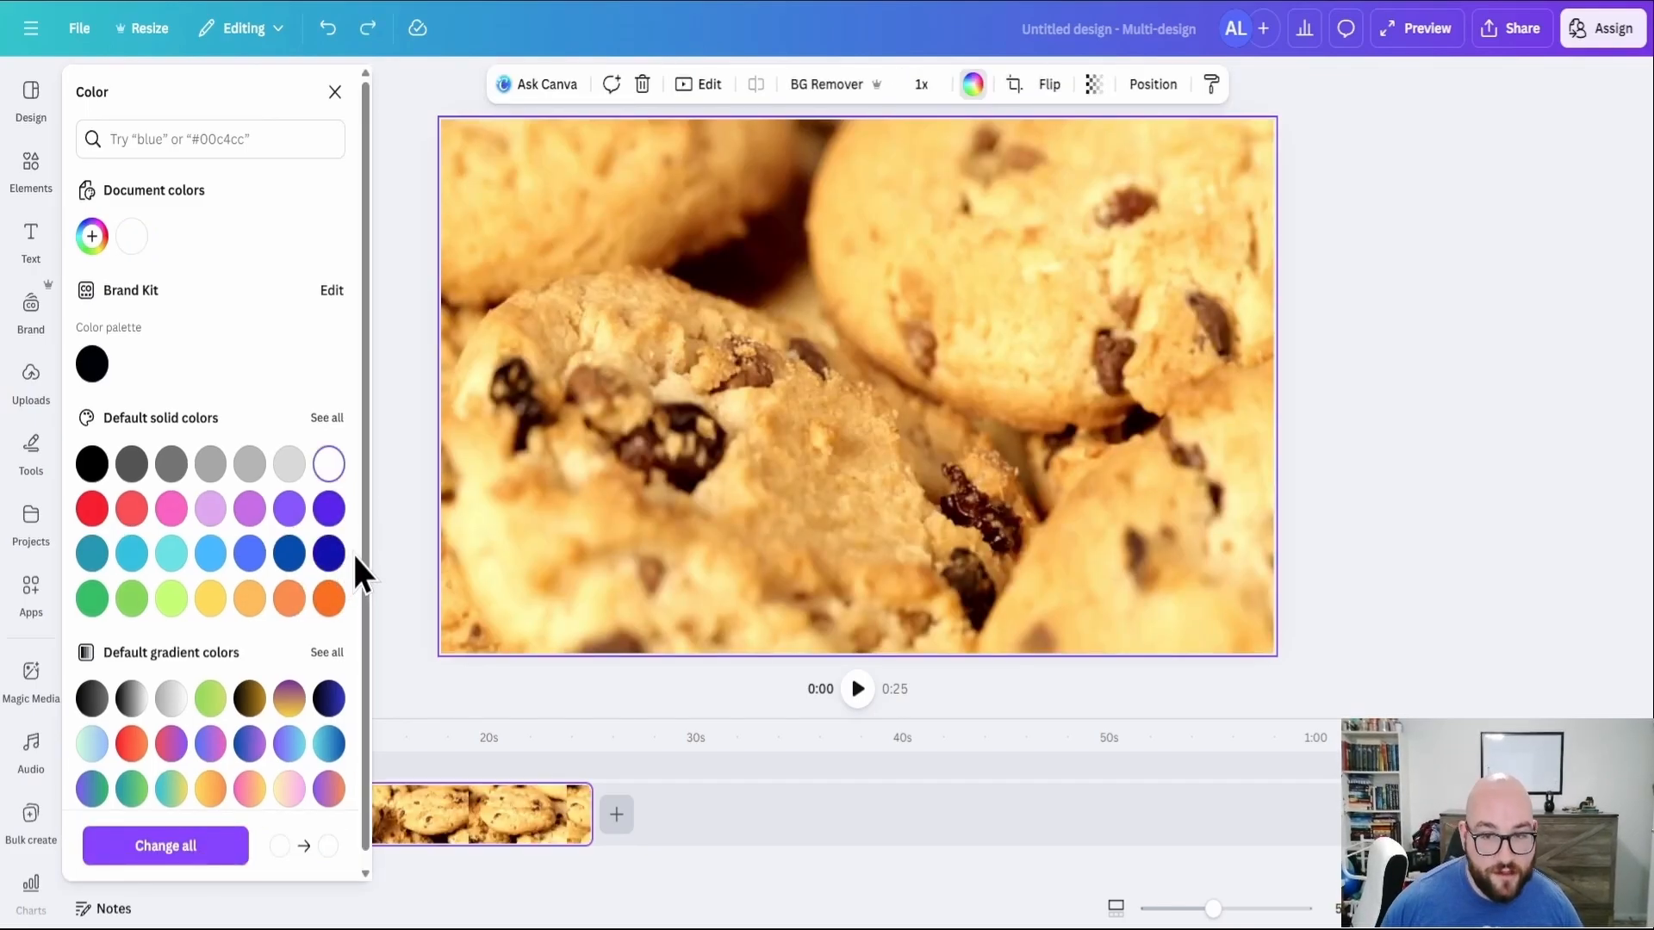
pyautogui.click(973, 83)
# - Try rotating the video in the Crop tool, and lower its transparency to 67 before restoring it to 100
pyautogui.click(1015, 84)
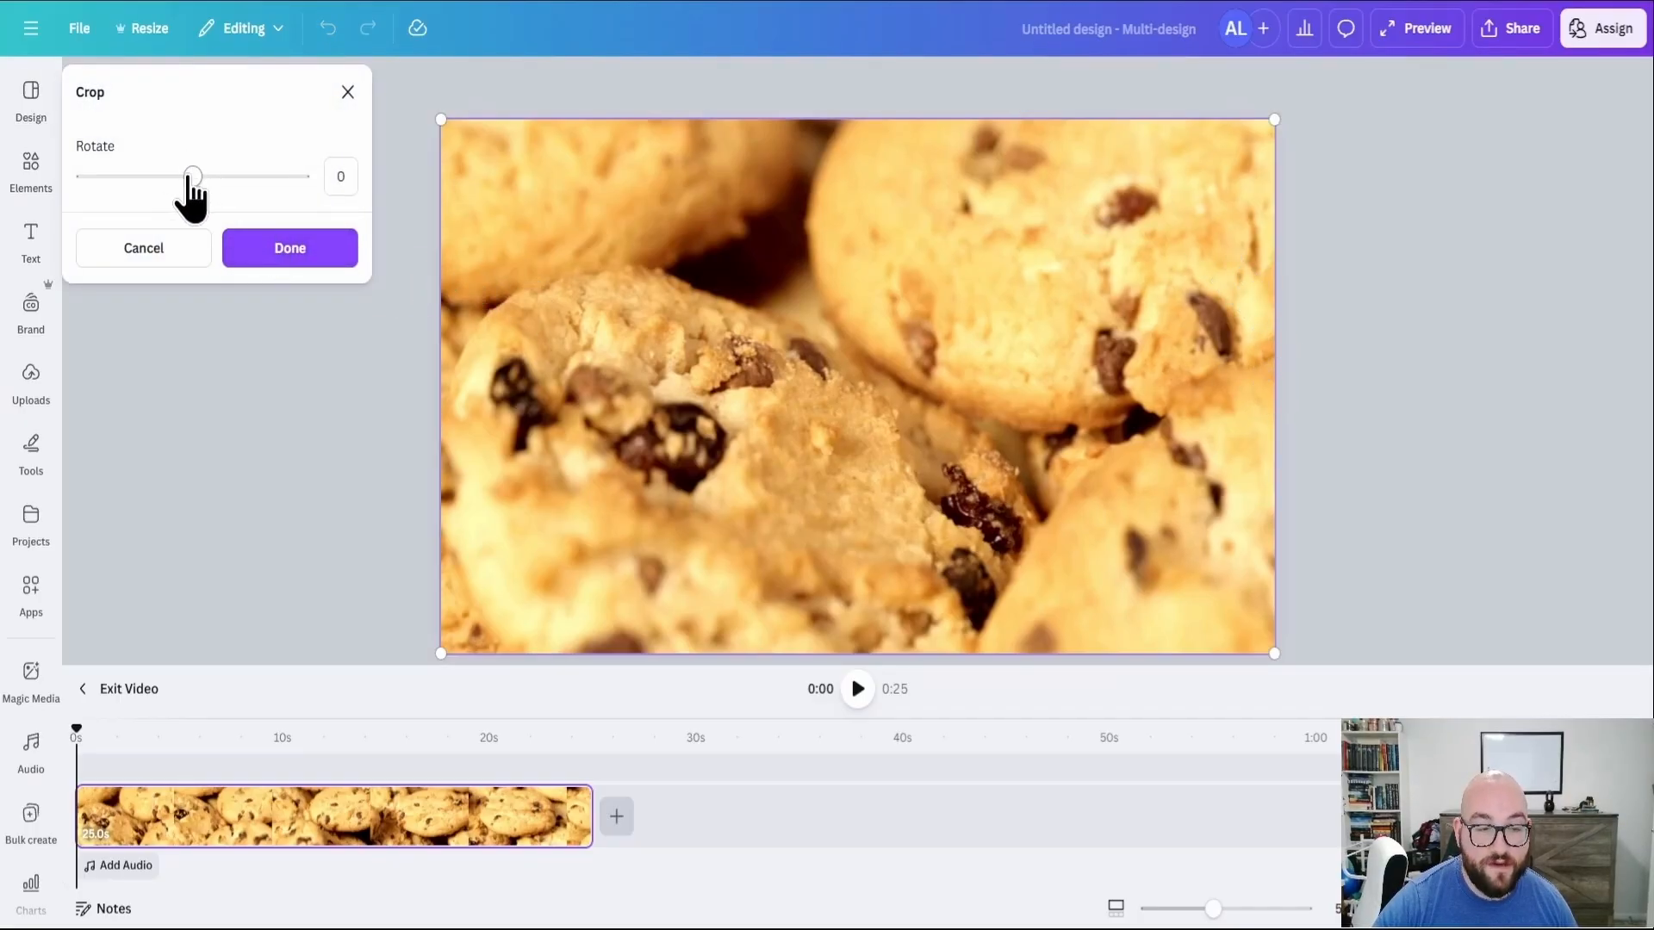
pyautogui.moveTo(191, 177); pyautogui.dragTo(326, 185)
pyautogui.click(1093, 83)
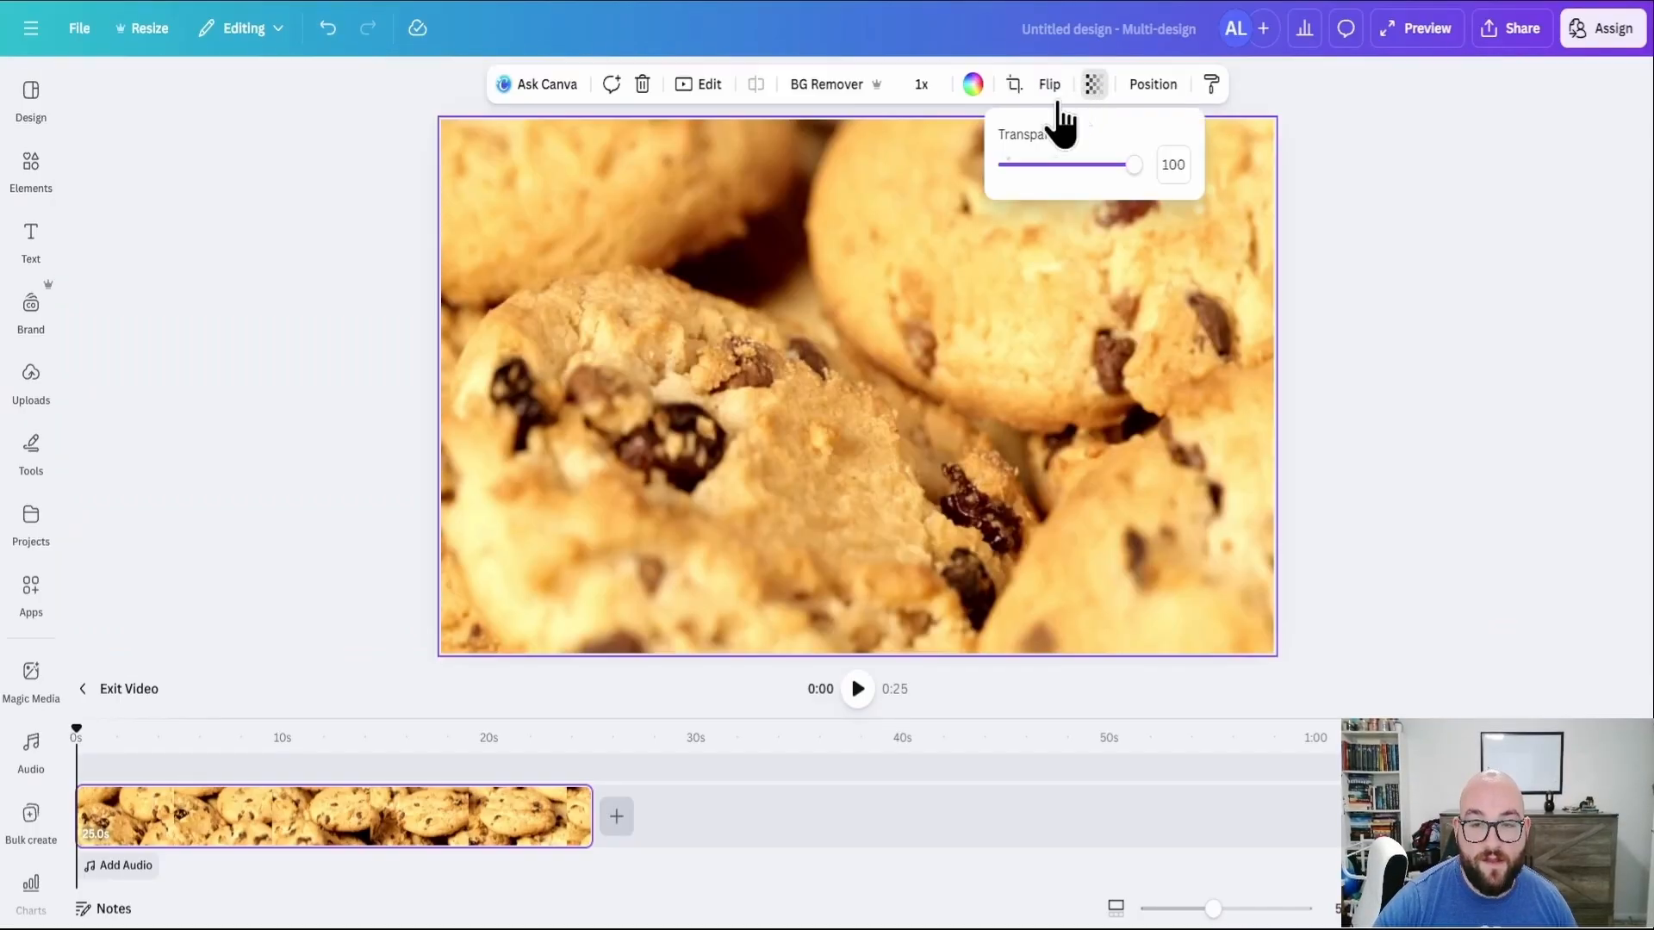
pyautogui.moveTo(1063, 174)
pyautogui.mouseDown()
pyautogui.moveTo(1012, 171)
pyautogui.moveTo(1094, 170)
pyautogui.mouseUp()
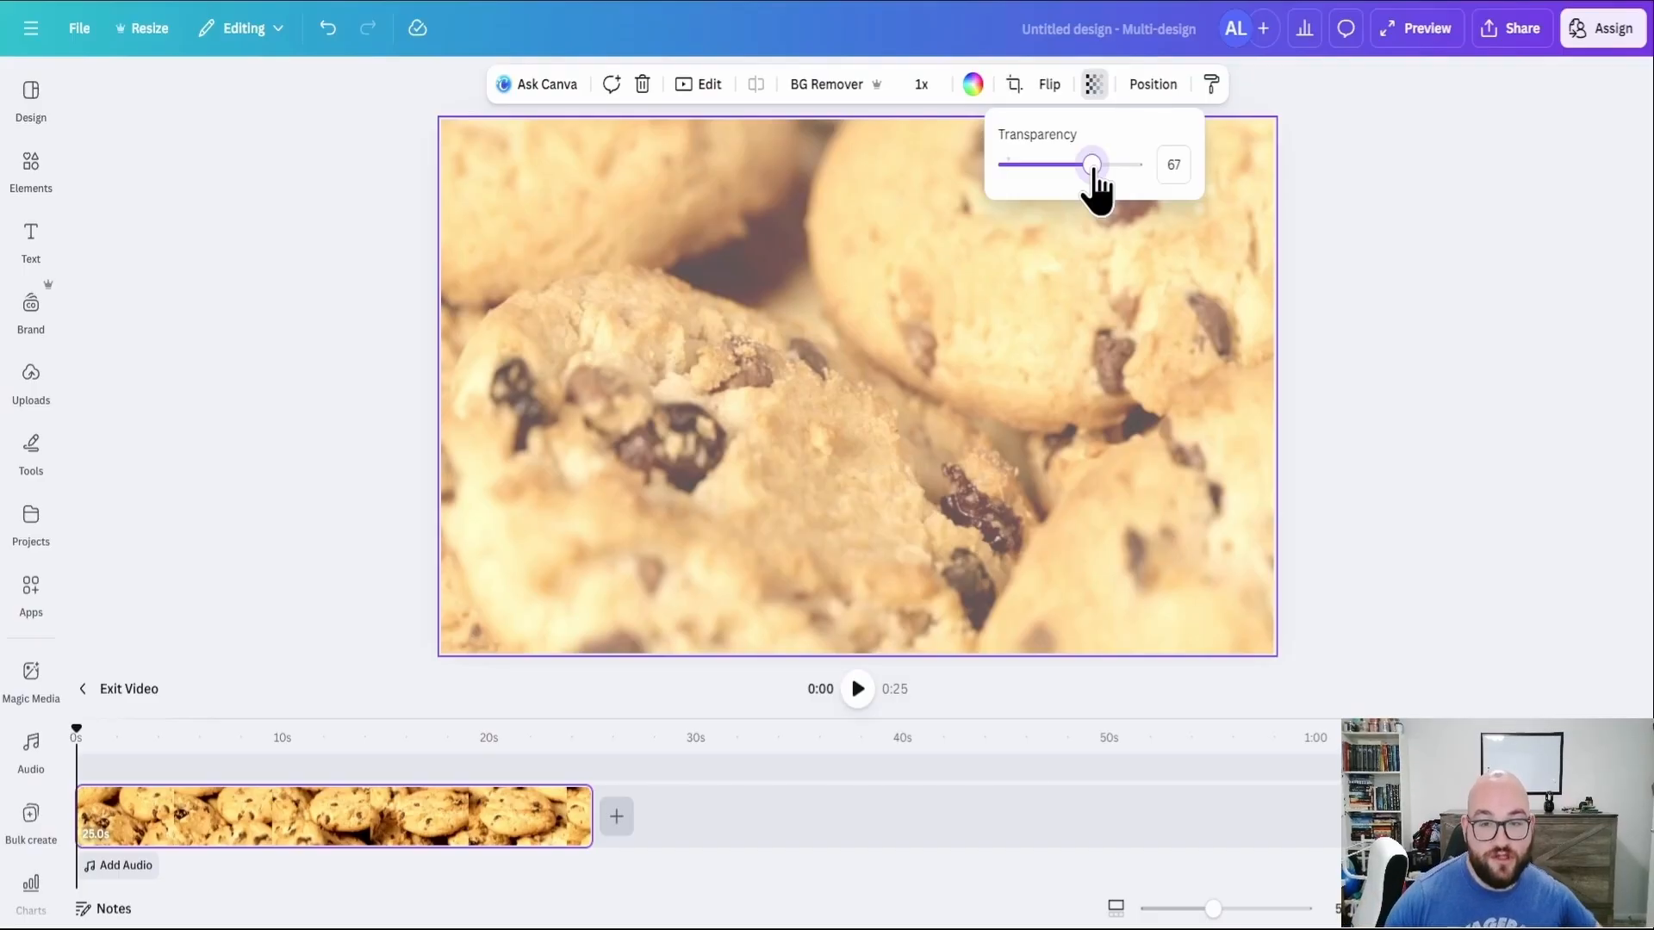
pyautogui.moveTo(1092, 164); pyautogui.dragTo(1142, 163)
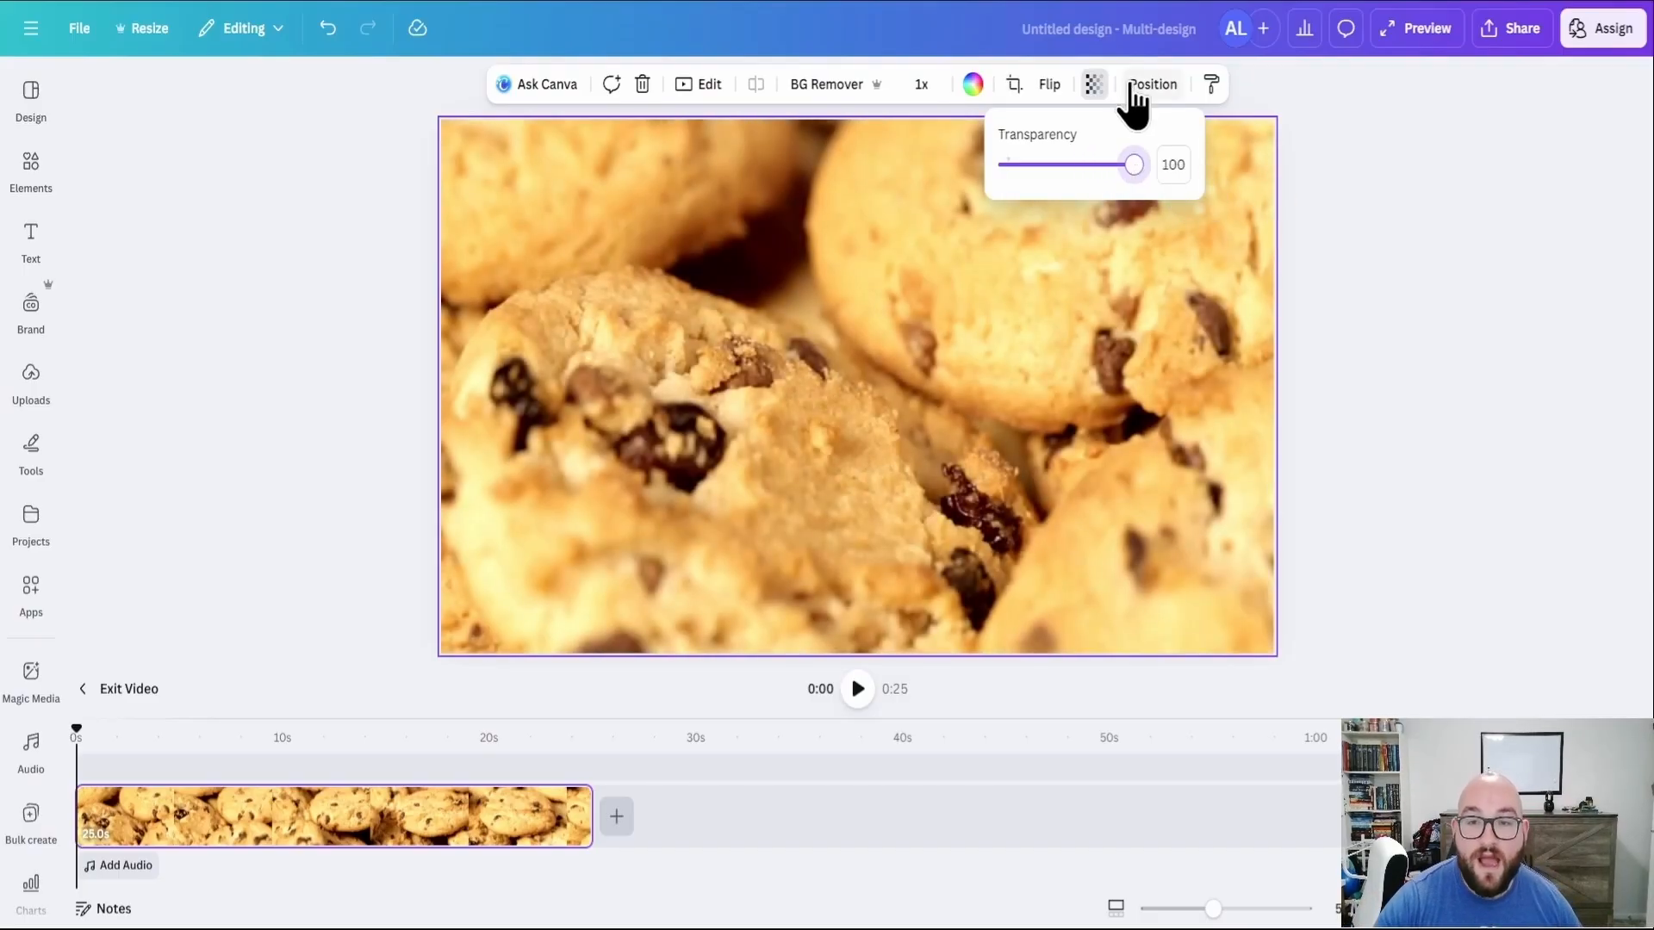
# - Look through the video's flip, crop, position and playback speed options without applying any change
pyautogui.click(1051, 83)
pyautogui.click(1017, 85)
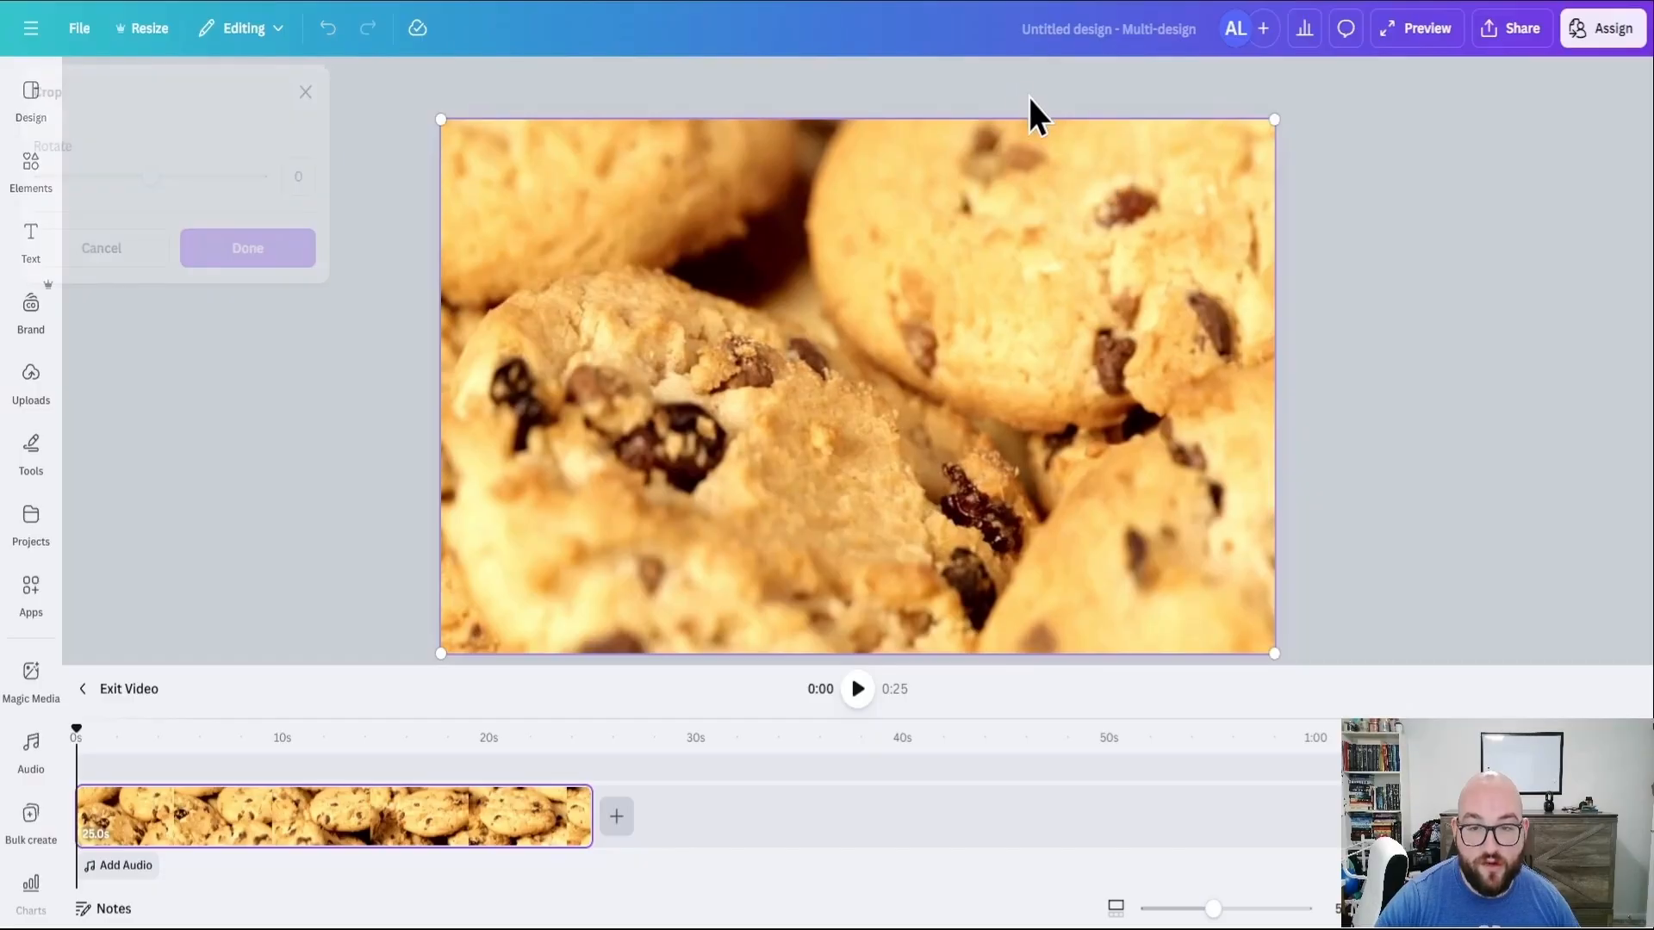
pyautogui.click(146, 252)
pyautogui.click(1153, 84)
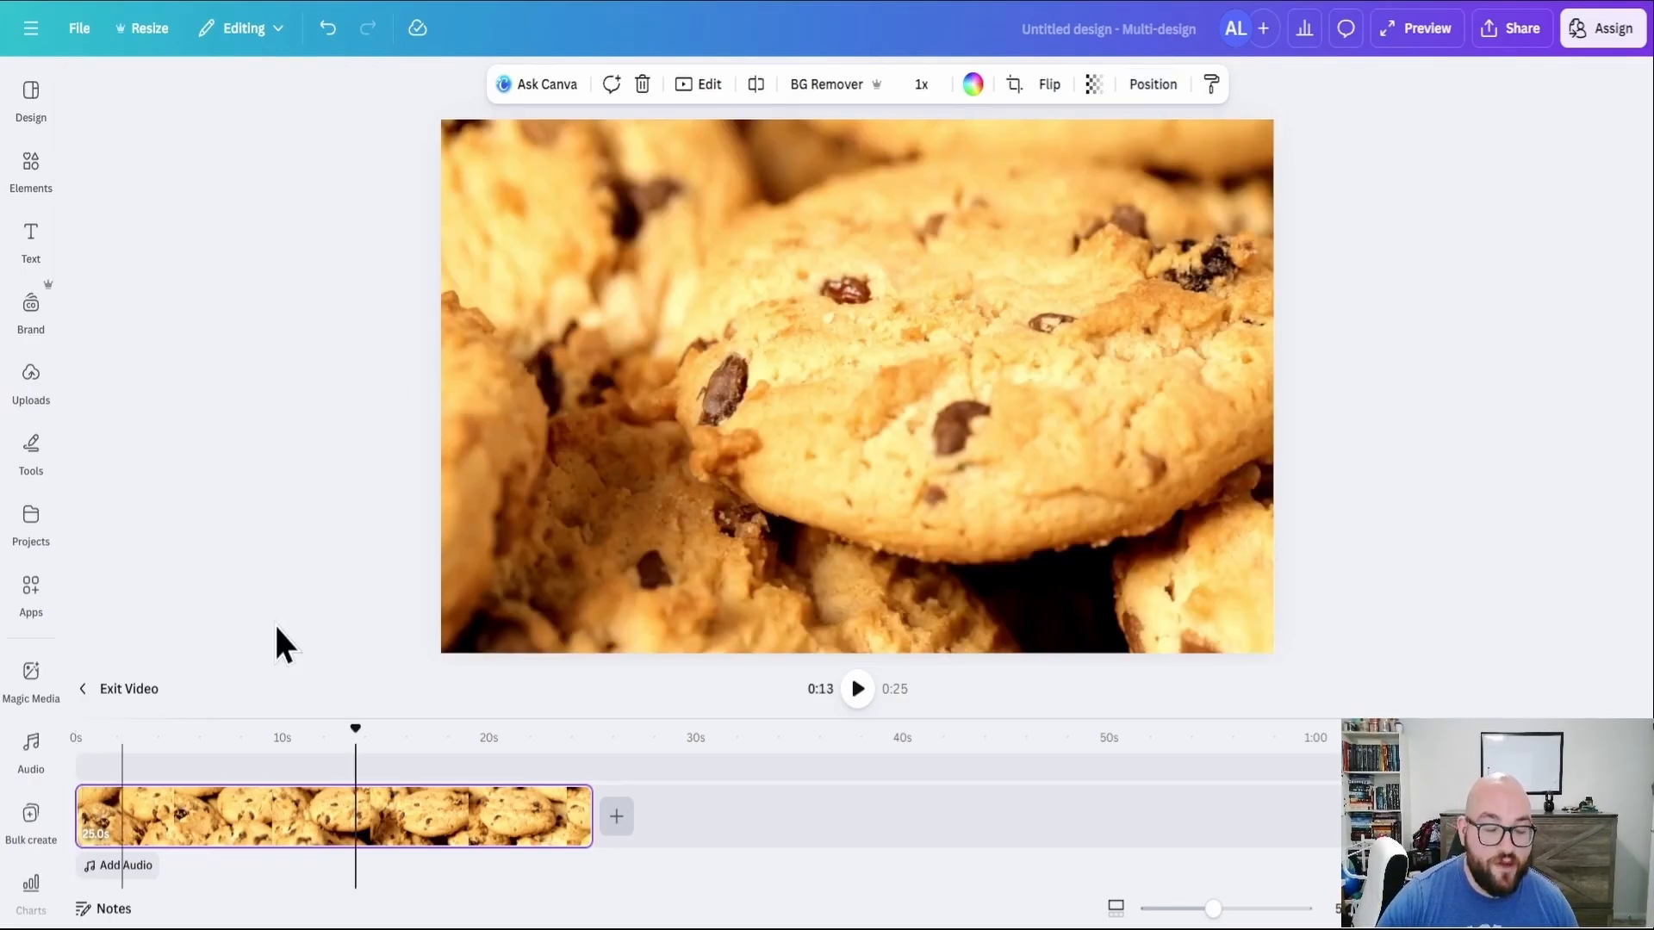
pyautogui.click(921, 83)
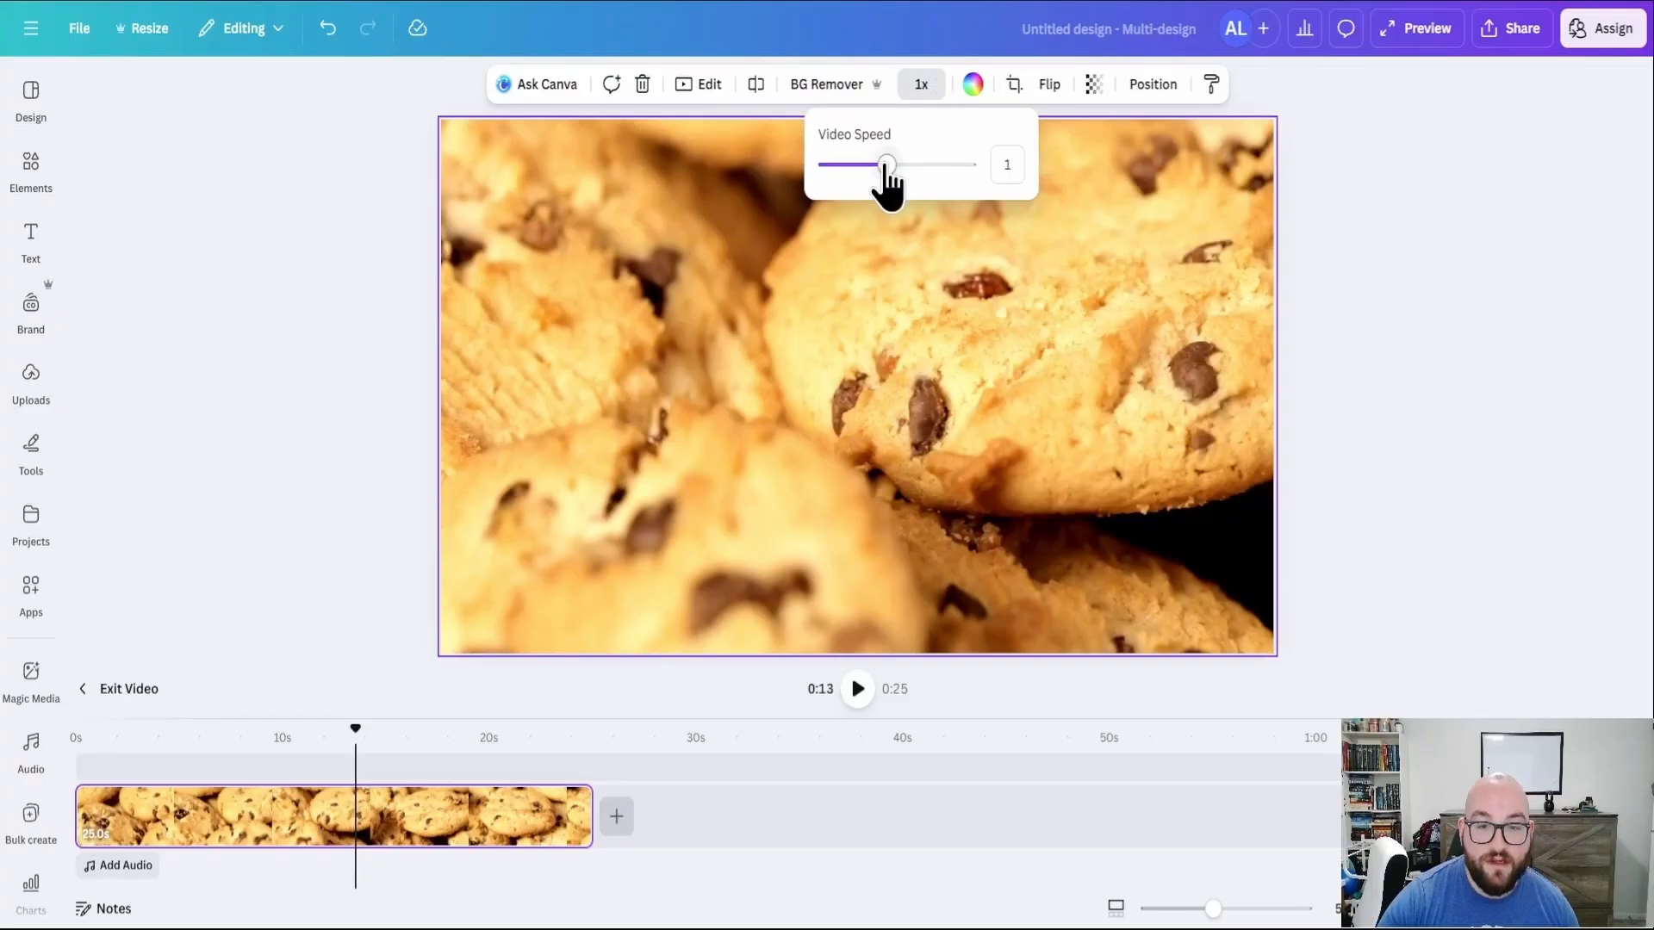
pyautogui.moveTo(885, 165)
pyautogui.mouseDown()
pyautogui.moveTo(966, 164)
pyautogui.moveTo(827, 165)
pyautogui.moveTo(904, 164)
pyautogui.moveTo(885, 164)
pyautogui.mouseUp()
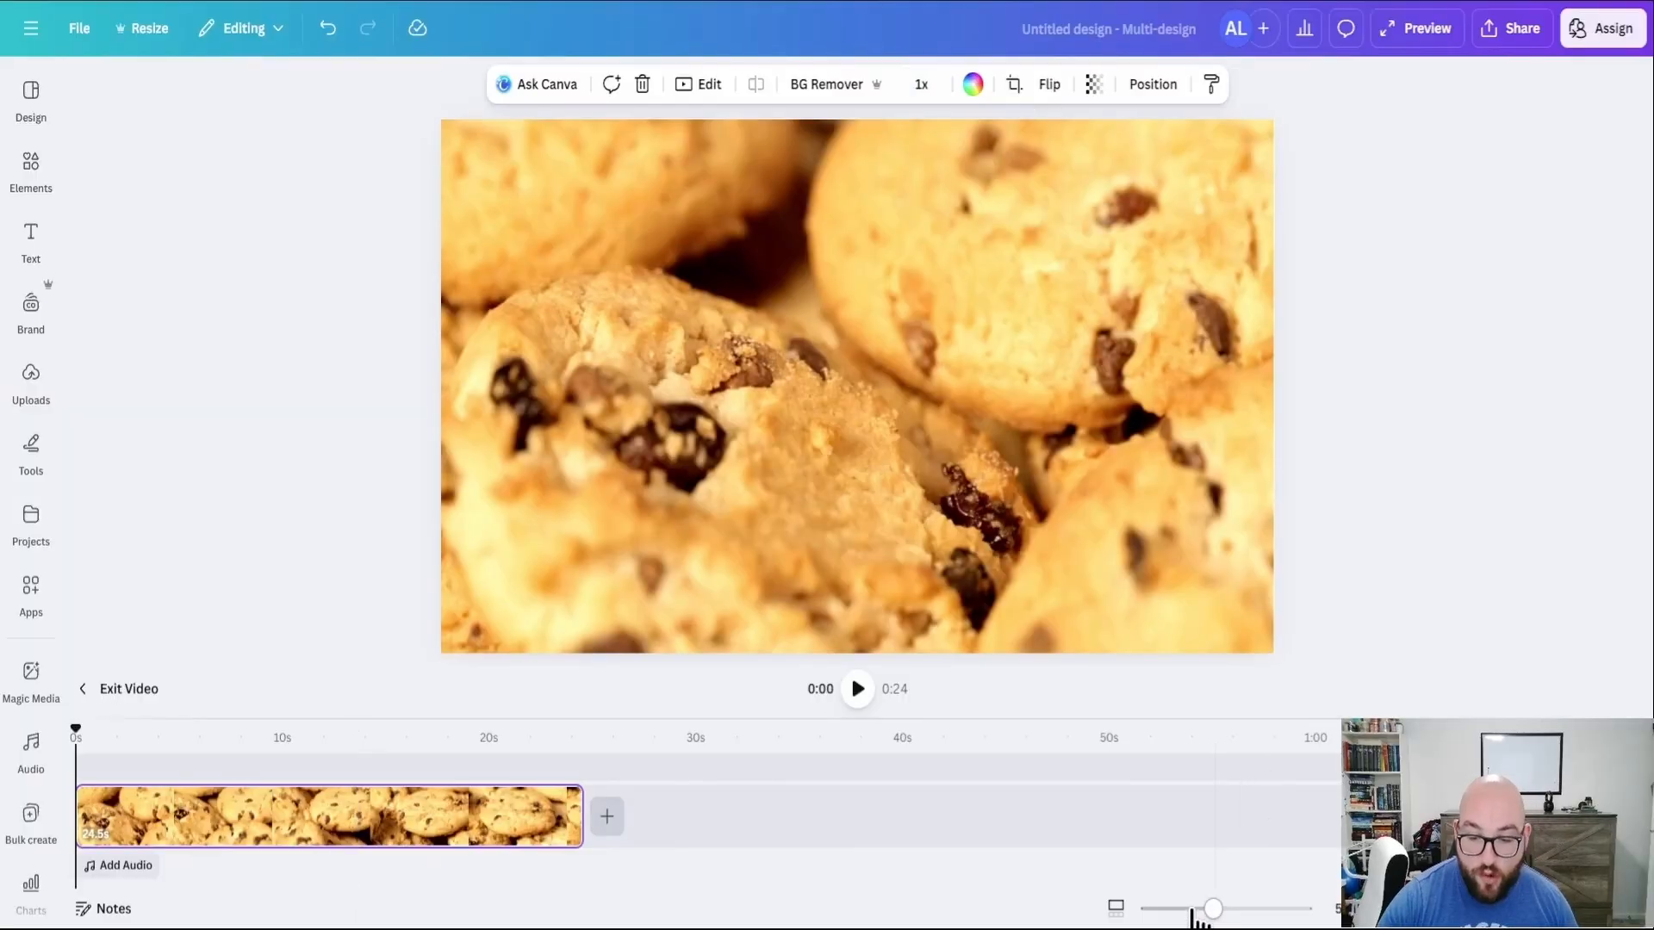
# - Split the cookie clip on the timeline at about 2 seconds and again at about 6 seconds
pyautogui.moveTo(1177, 909); pyautogui.dragTo(1236, 914)
pyautogui.click(1117, 908)
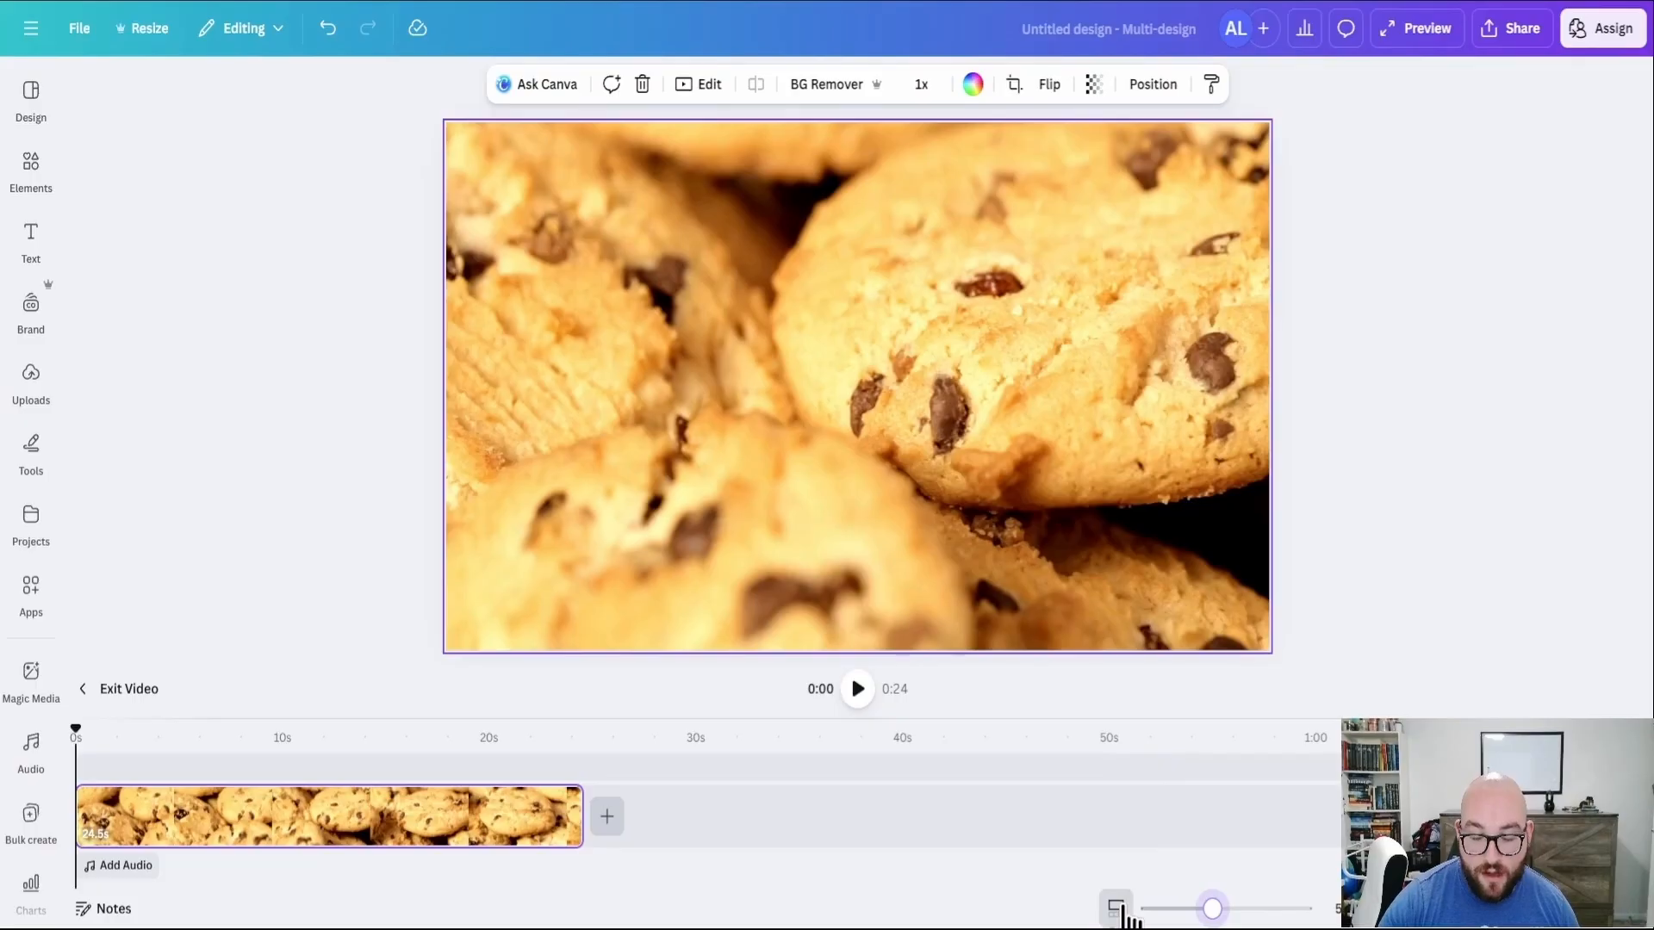
pyautogui.click(1122, 909)
pyautogui.moveTo(1164, 911); pyautogui.dragTo(1270, 915)
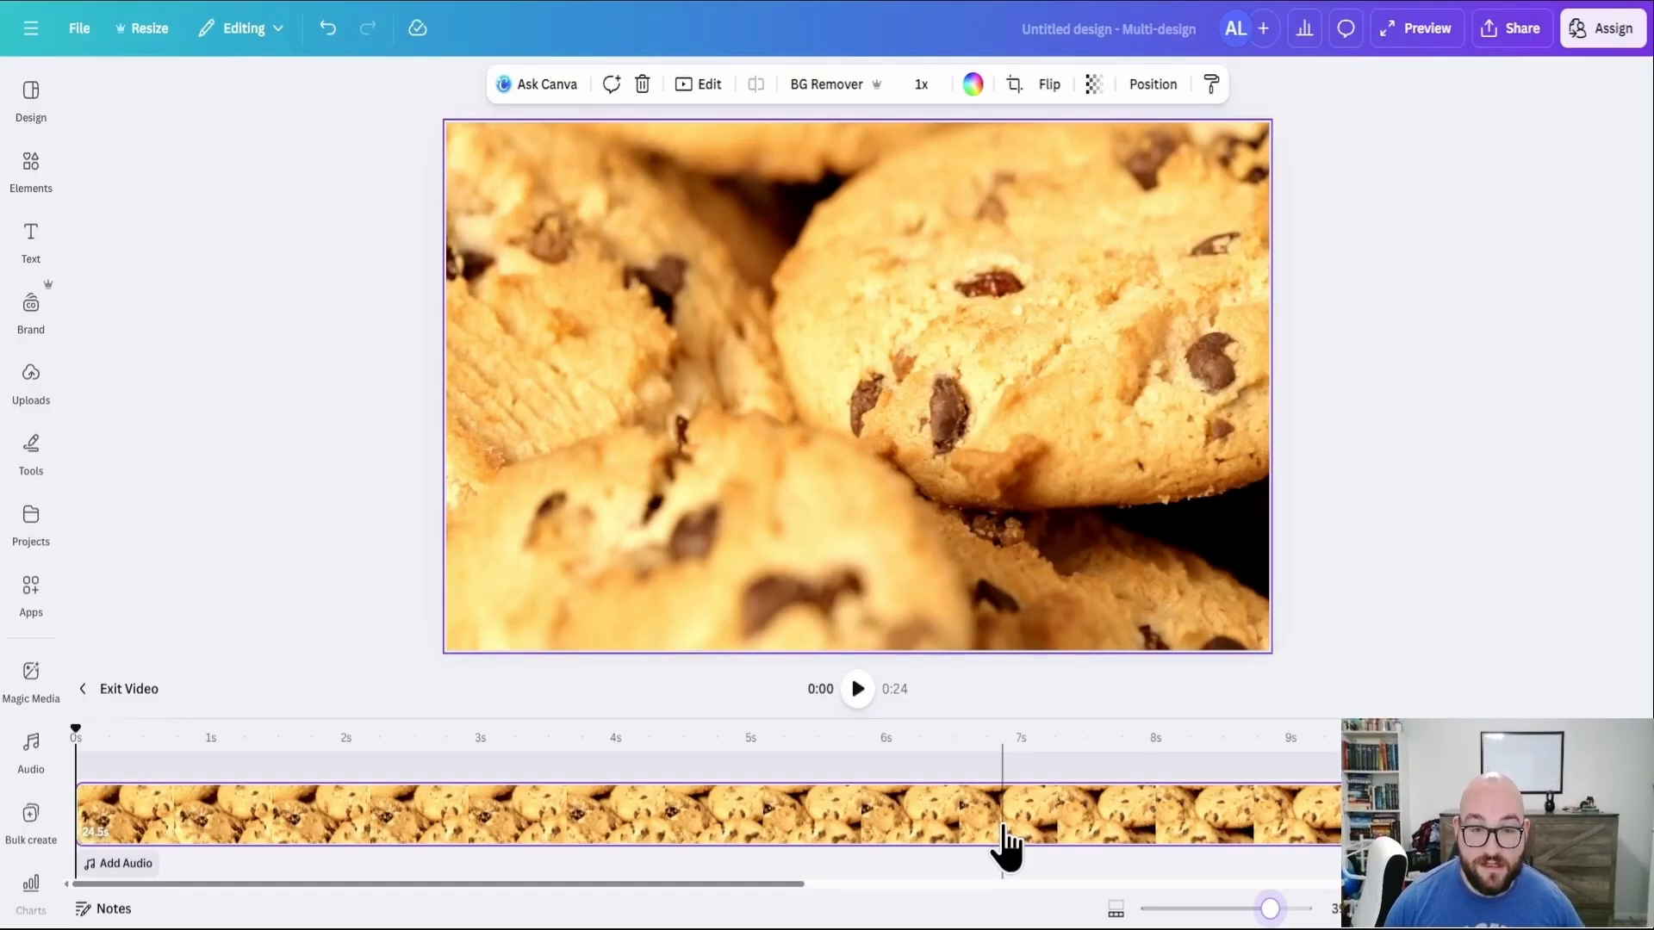
pyautogui.click(920, 818)
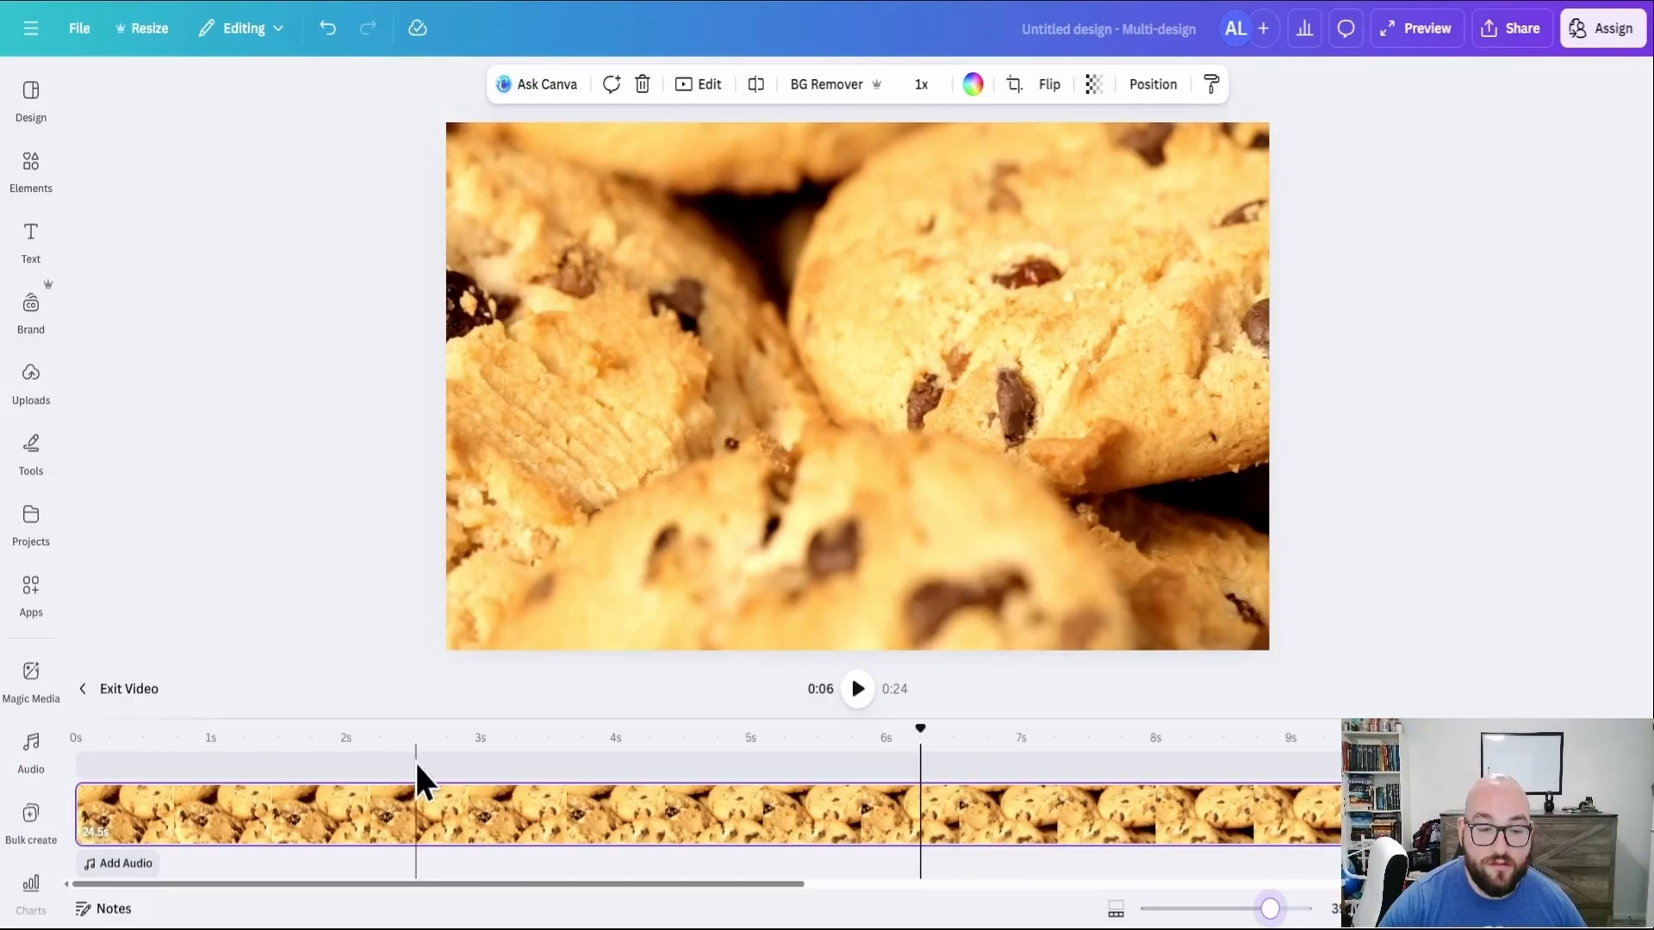
pyautogui.click(384, 733)
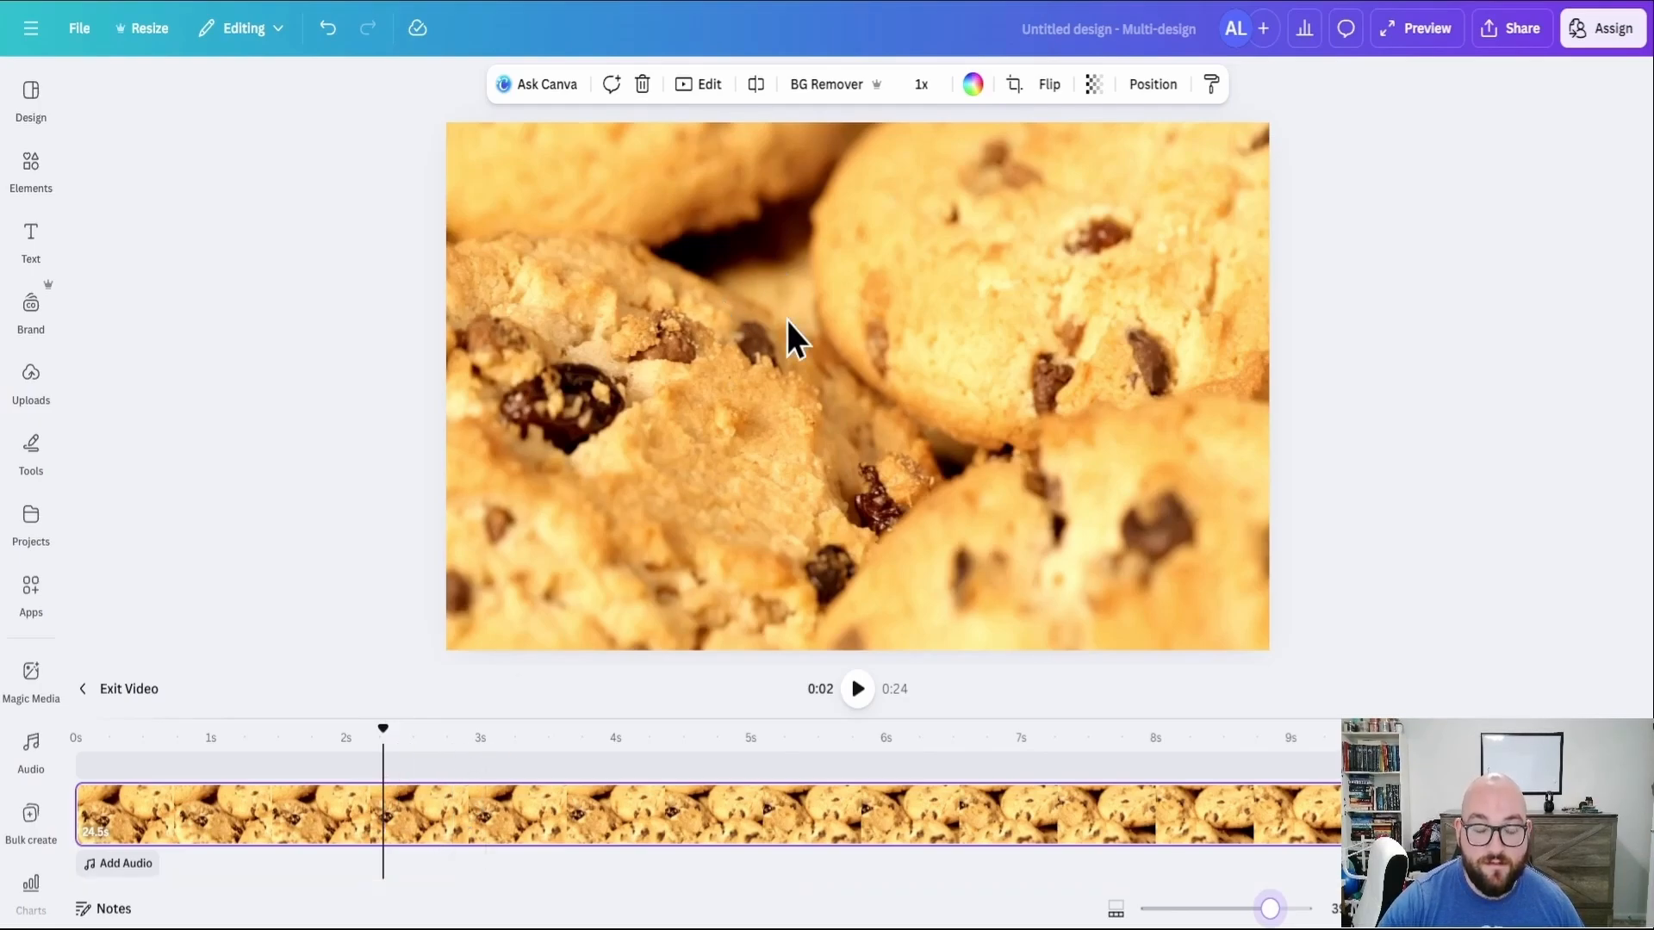
pyautogui.click(749, 84)
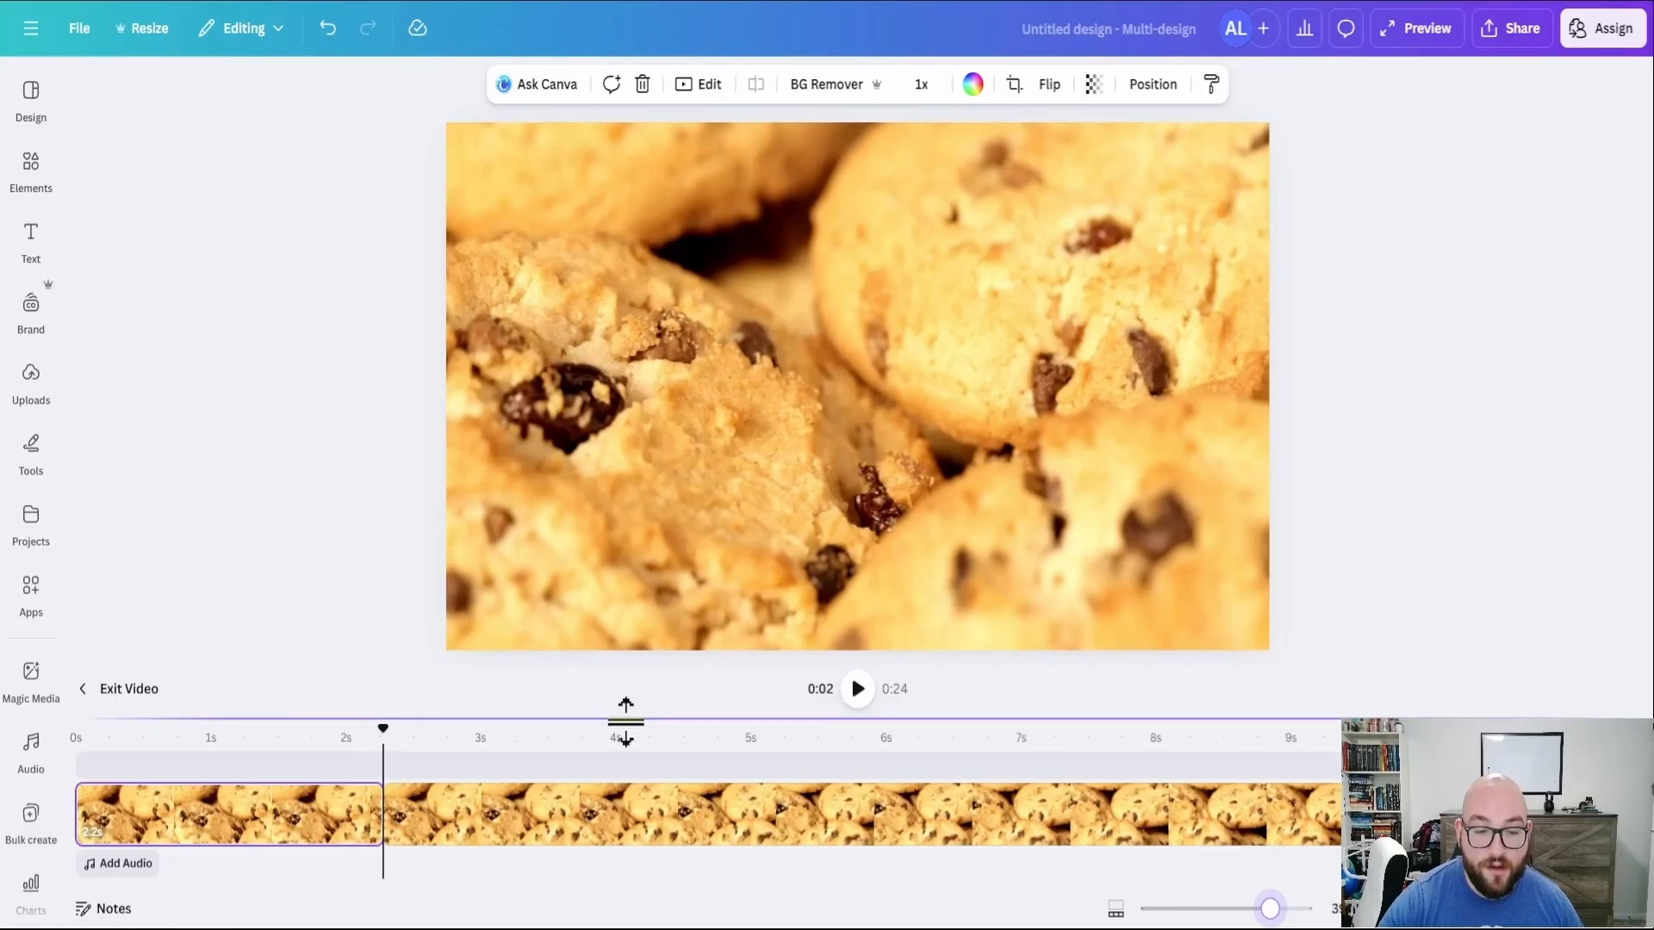
pyautogui.click(886, 740)
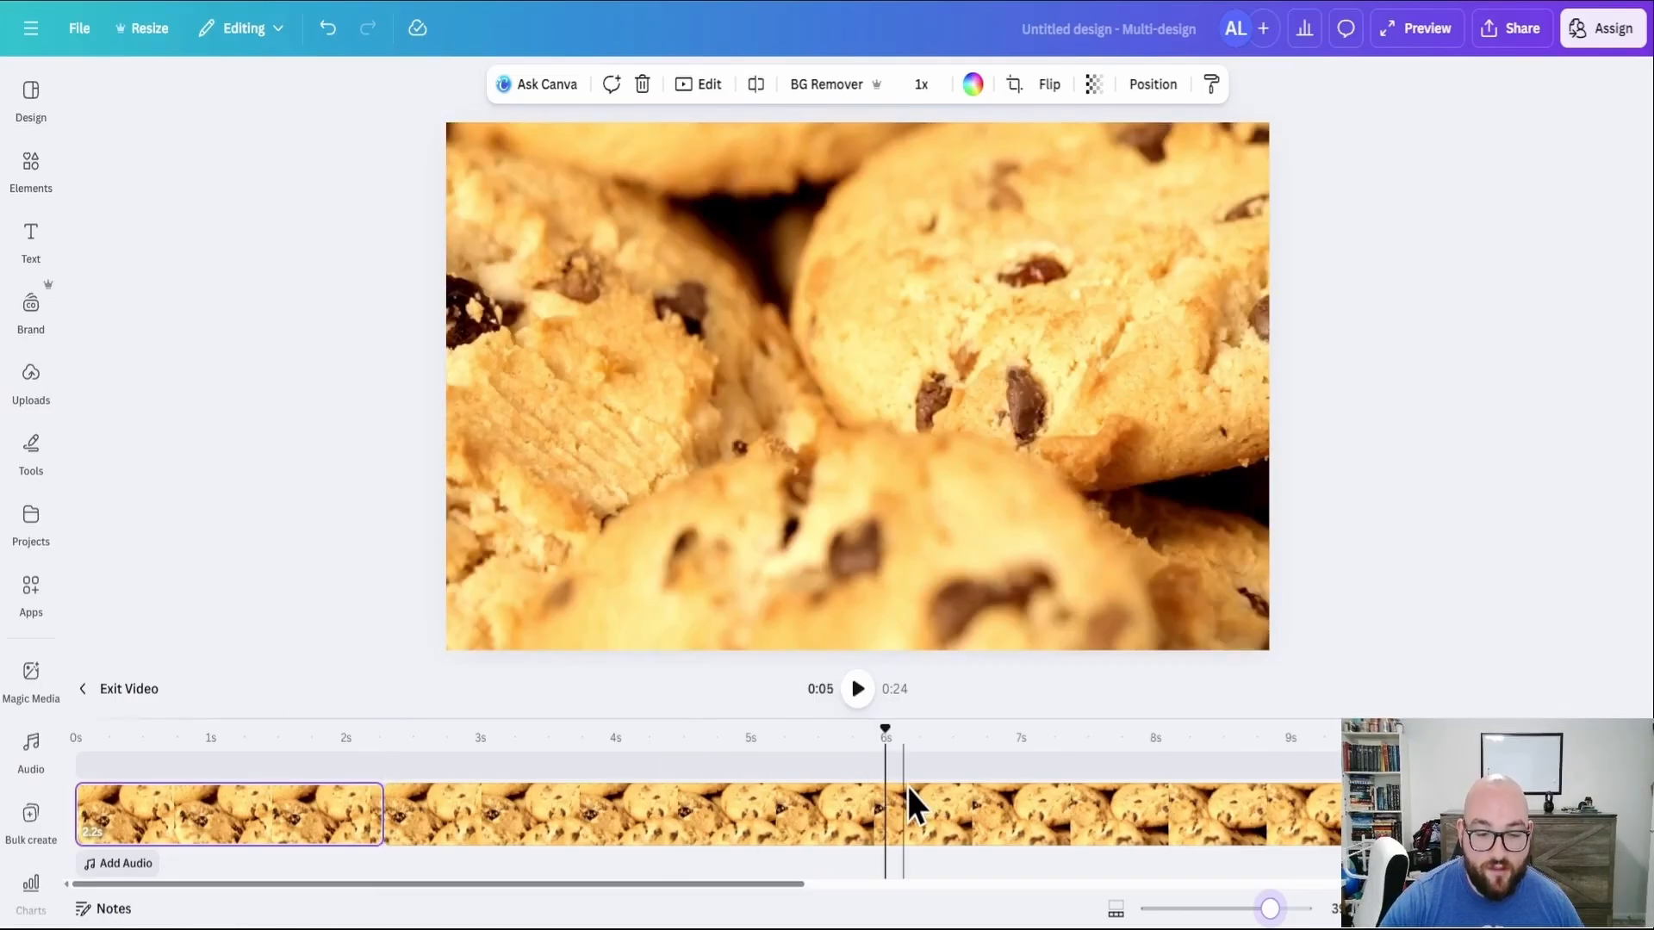
pyautogui.click(758, 86)
# - Try extending the middle segment's end, and delete that segment before undoing the deletion
pyautogui.click(591, 828)
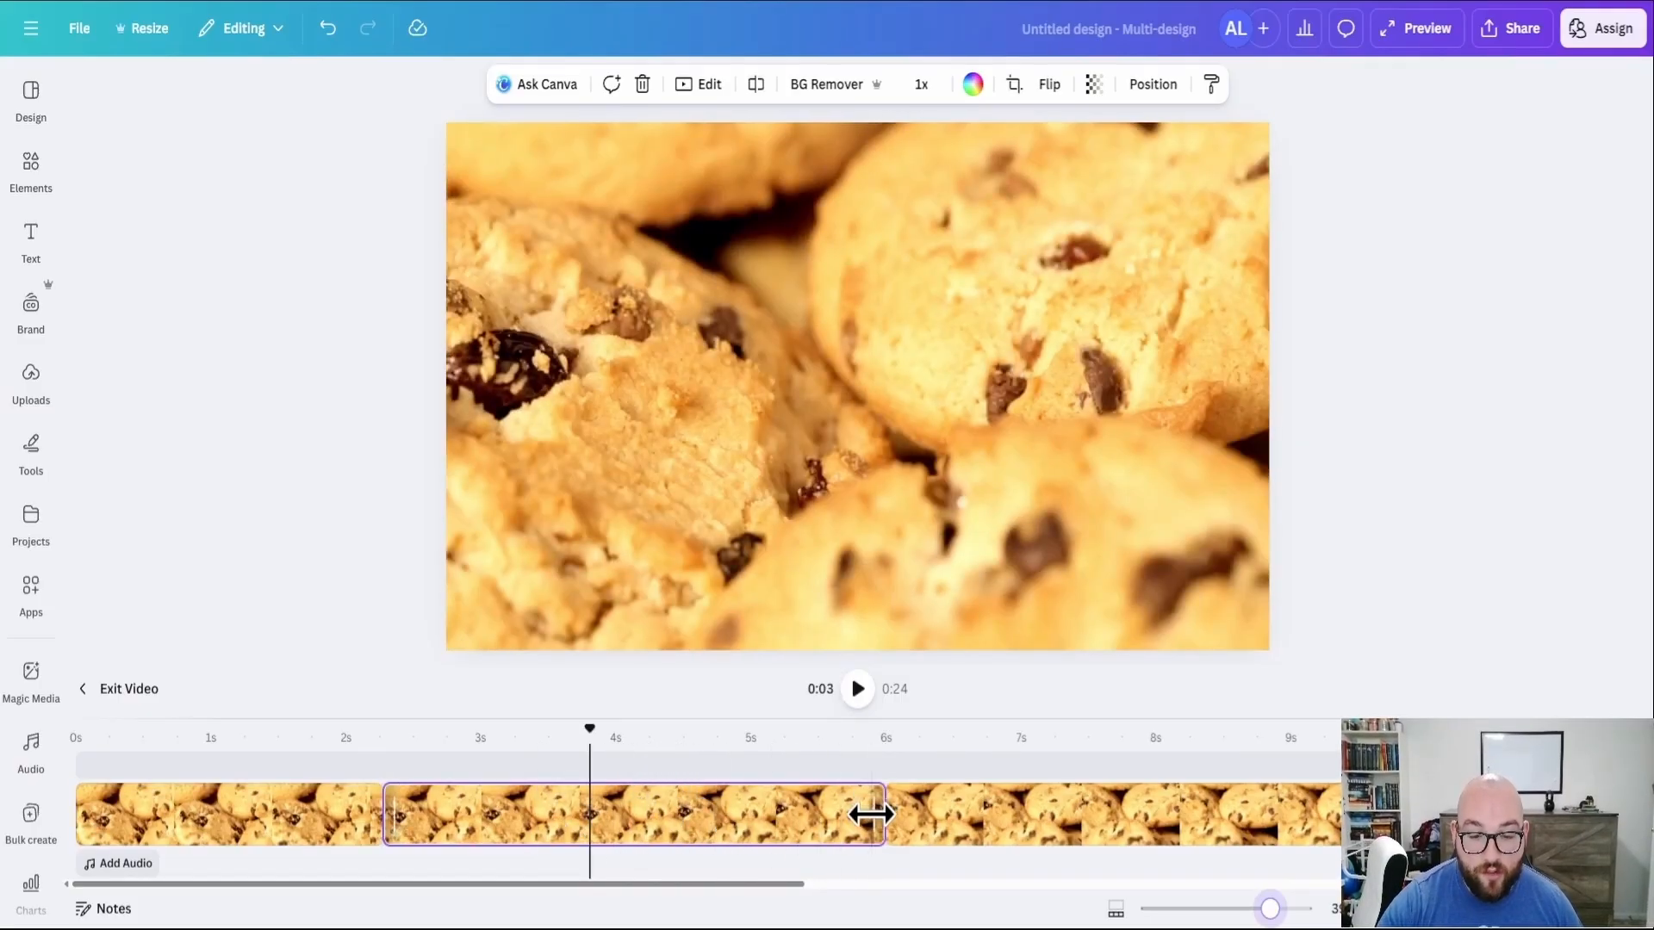
pyautogui.moveTo(874, 815); pyautogui.dragTo(1108, 812)
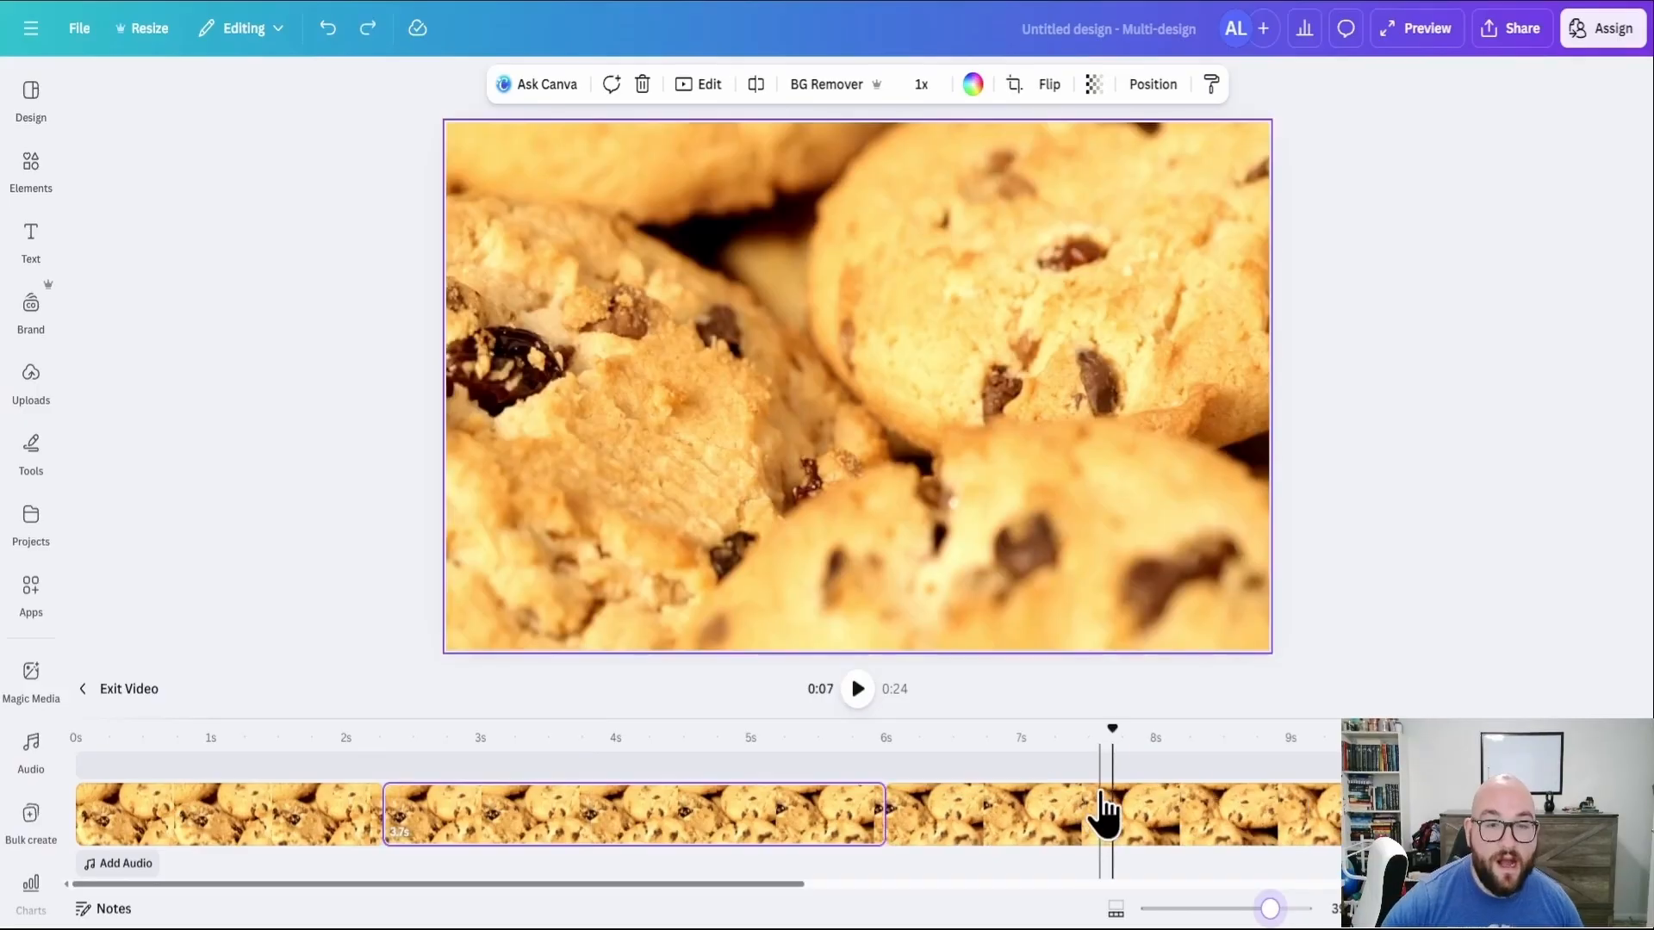
pyautogui.click(735, 823)
pyautogui.press('Delete')
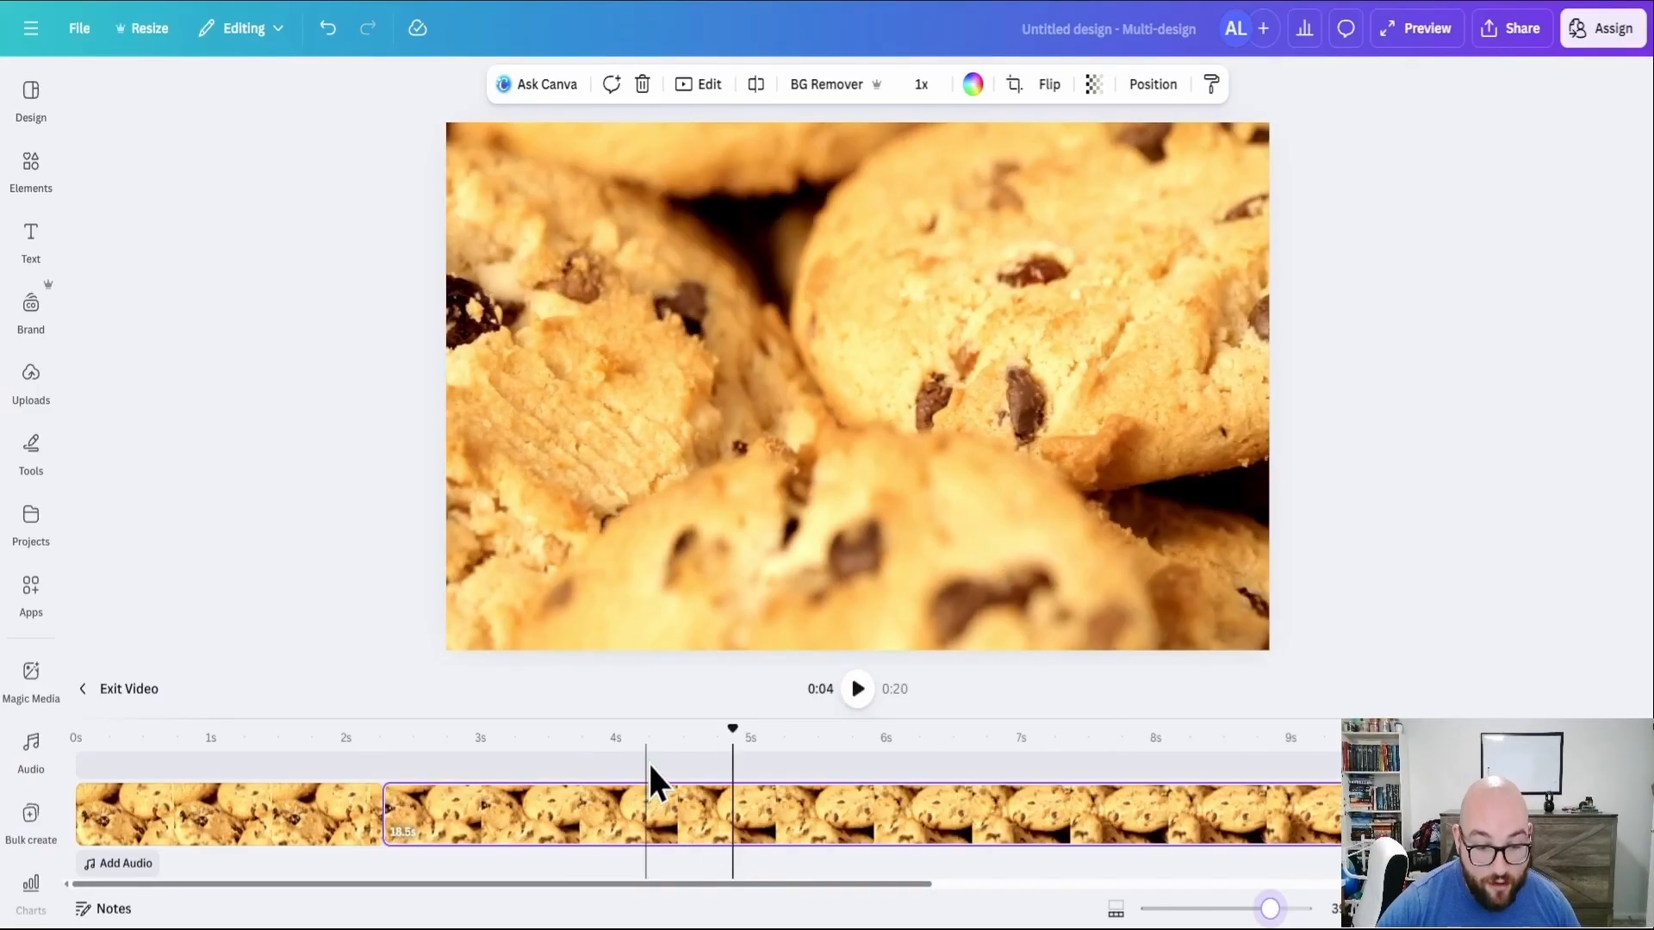
pyautogui.hotkey('ctrl', 'z')
# - Remove the background from only the middle segment of the cookie clip
pyautogui.click(663, 814)
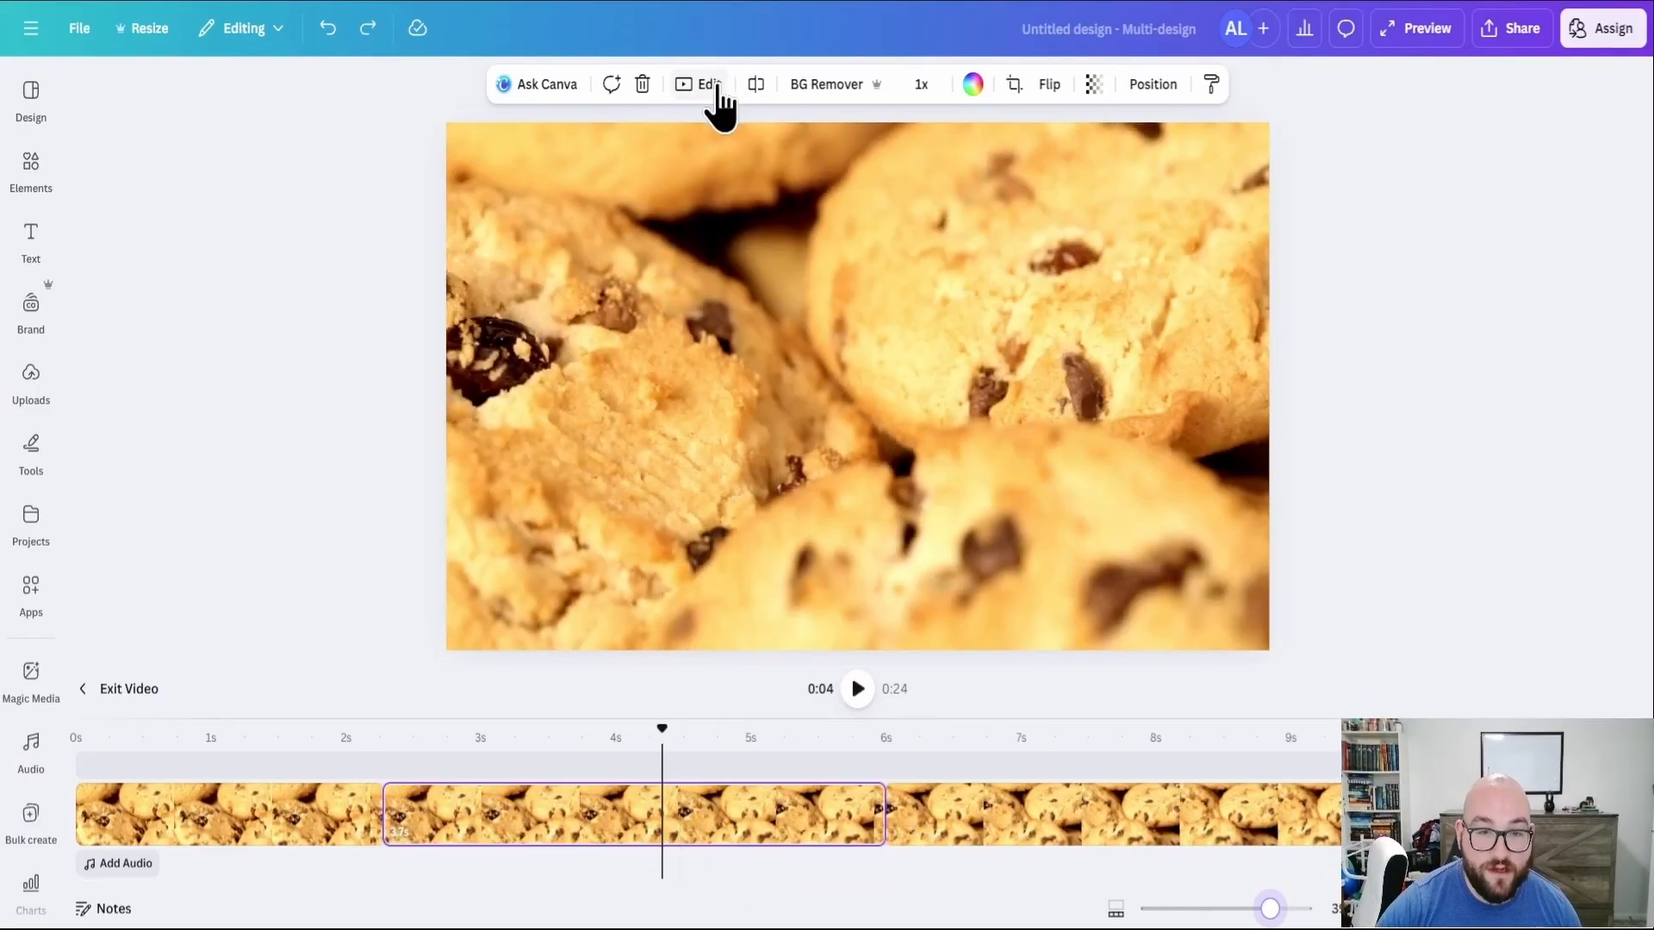
pyautogui.click(765, 82)
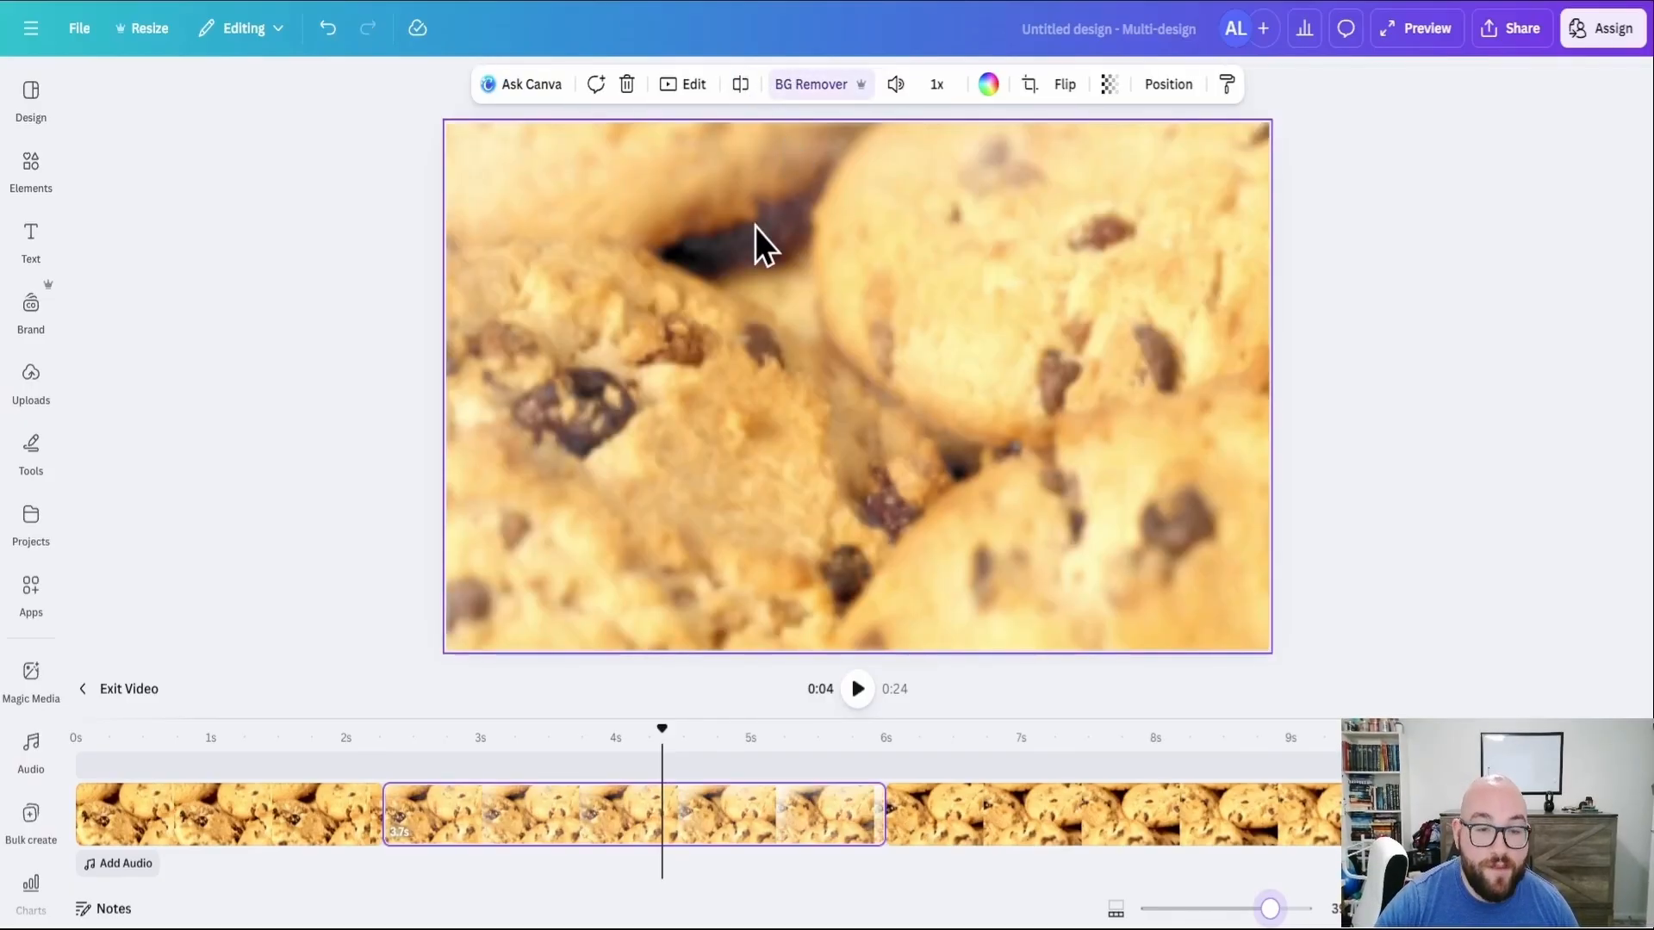
# - Look through the filter presets for the middle segment without applying any, and move the playhead back to about 3 seconds
pyautogui.click(683, 83)
pyautogui.scroll(-5, 310, 435)
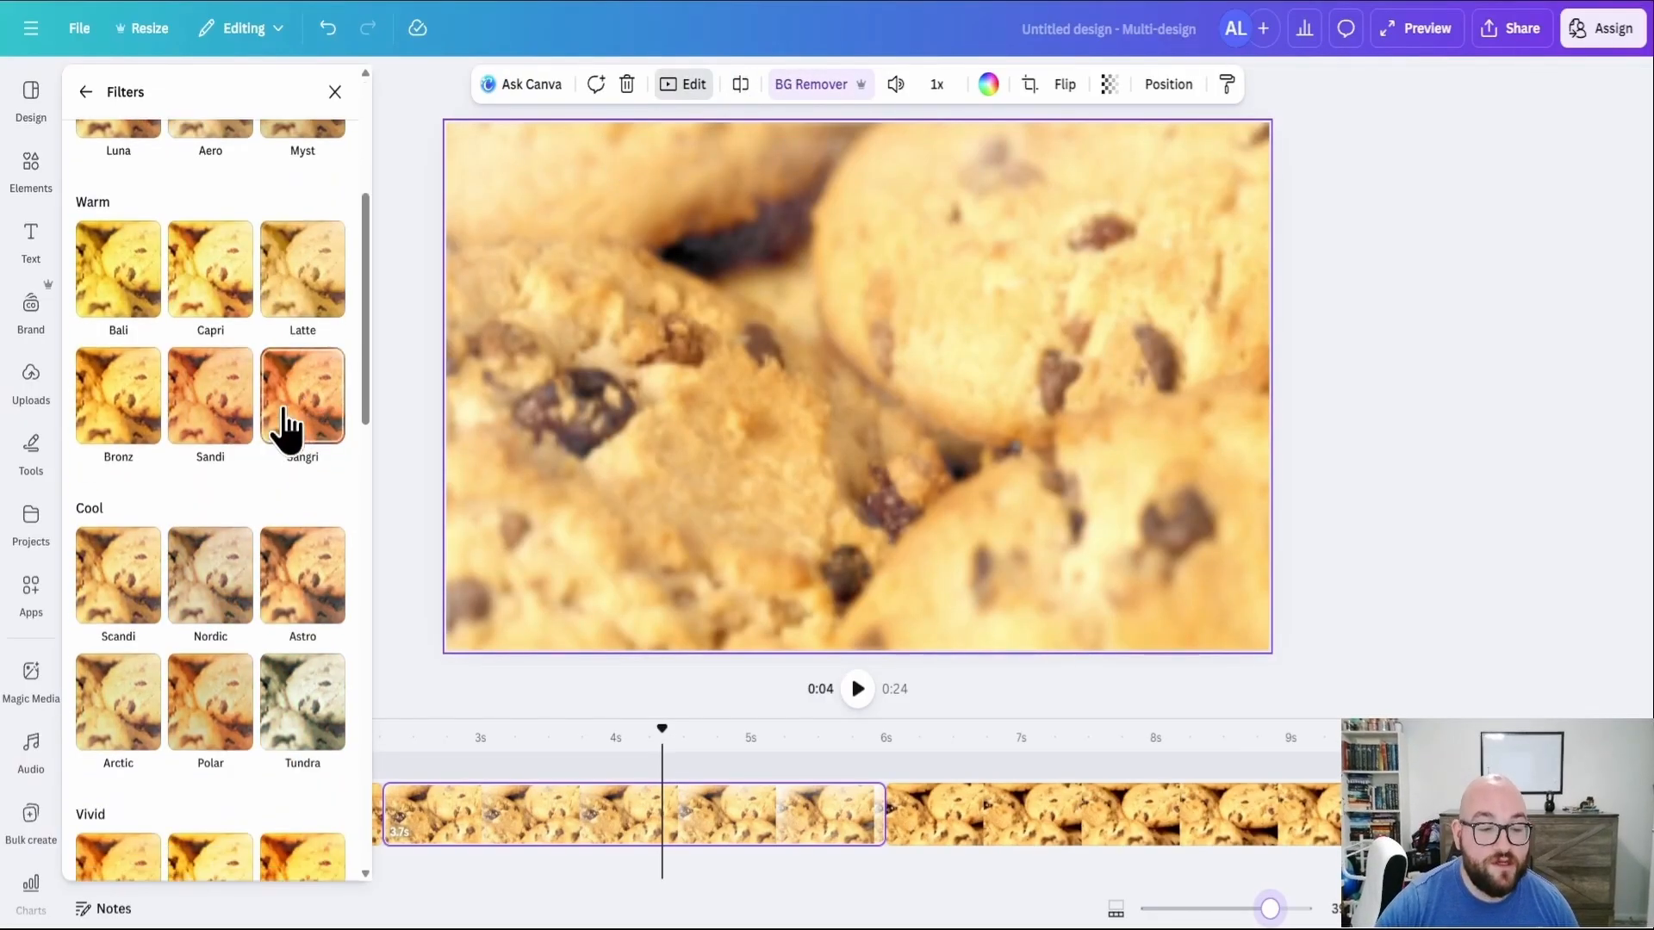
pyautogui.click(638, 737)
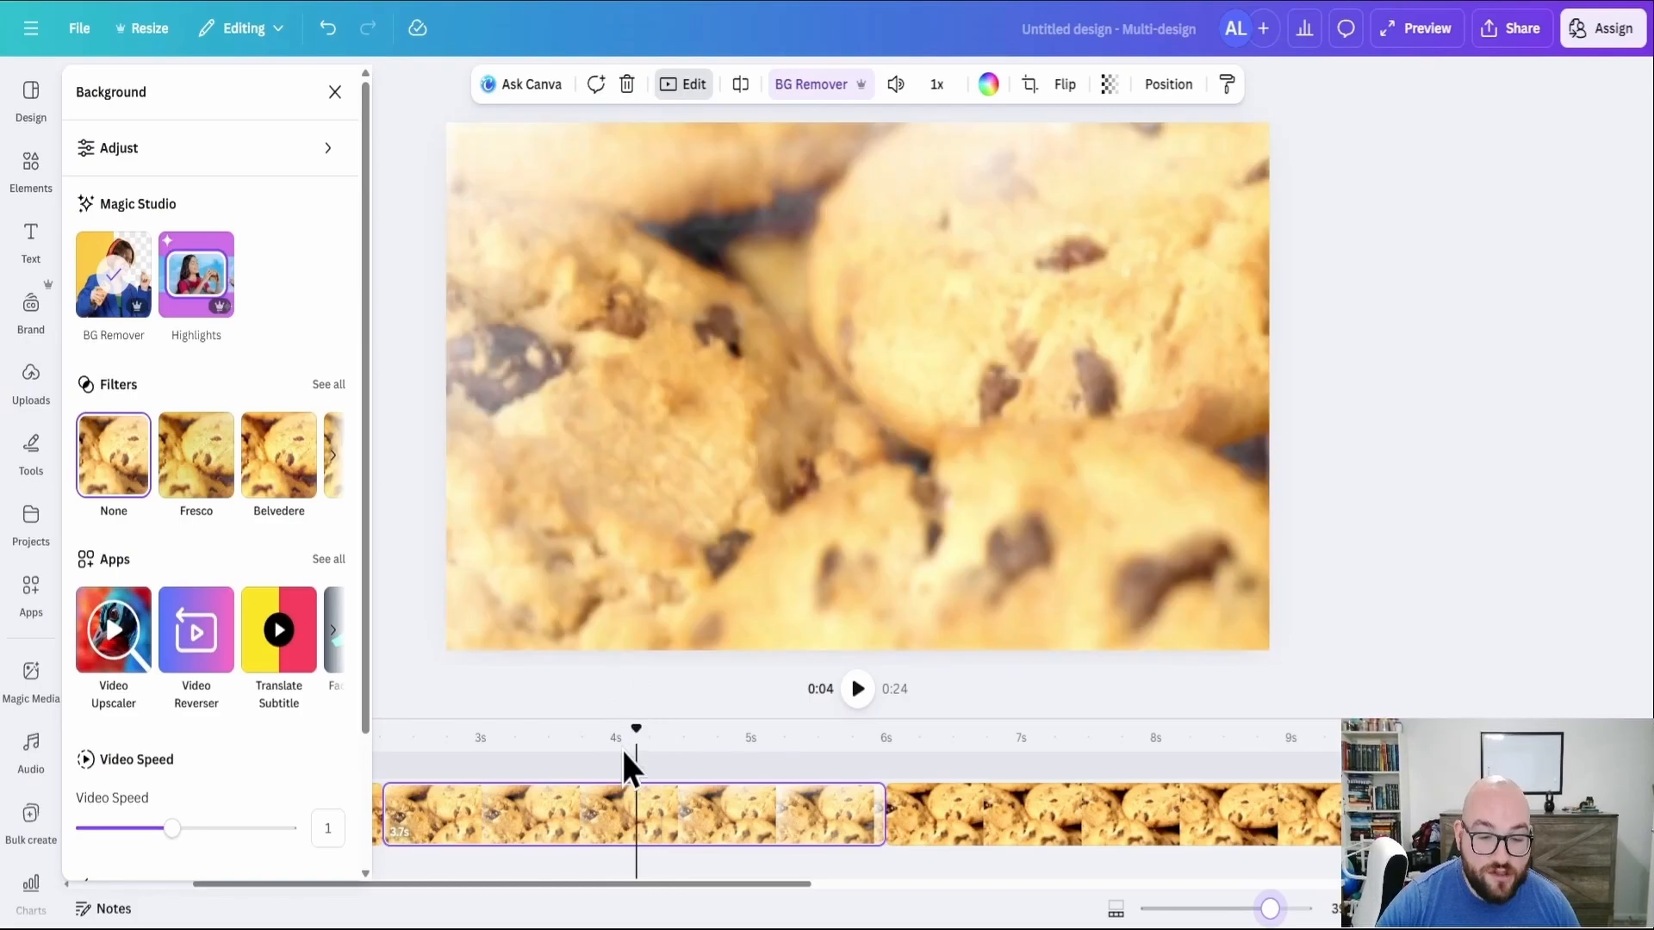
pyautogui.click(538, 751)
pyautogui.click(336, 93)
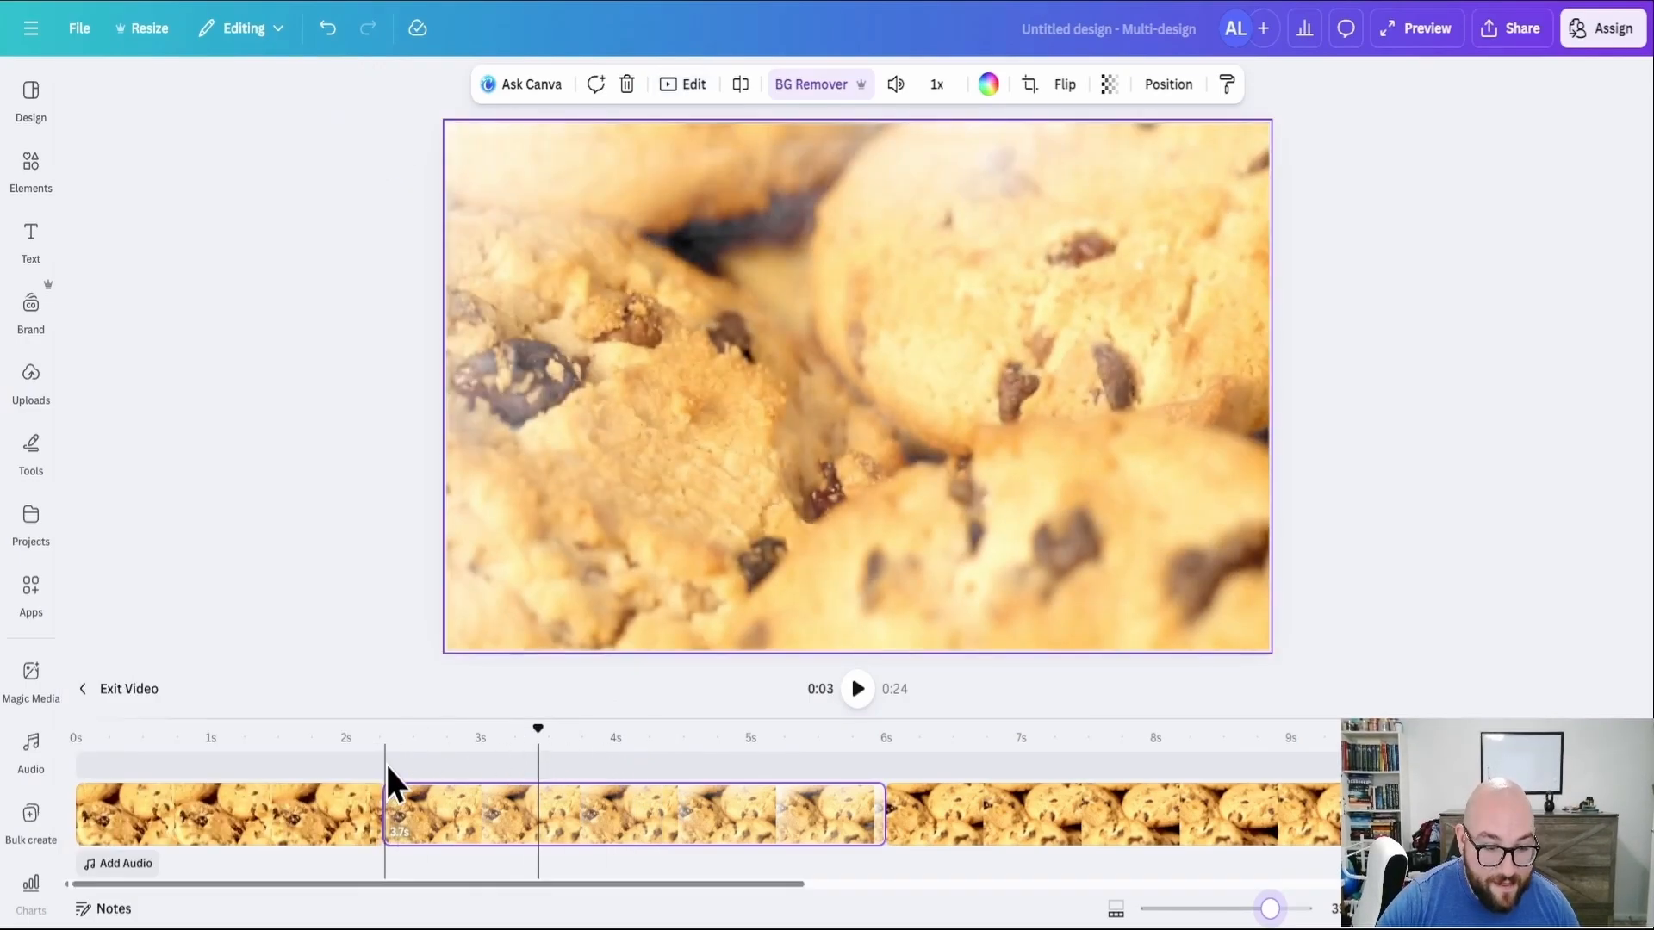
# - Check the options for adding media at the cut between the first and middle segments, and apply a Match & Move transition there
pyautogui.click(385, 761)
pyautogui.moveTo(380, 814)
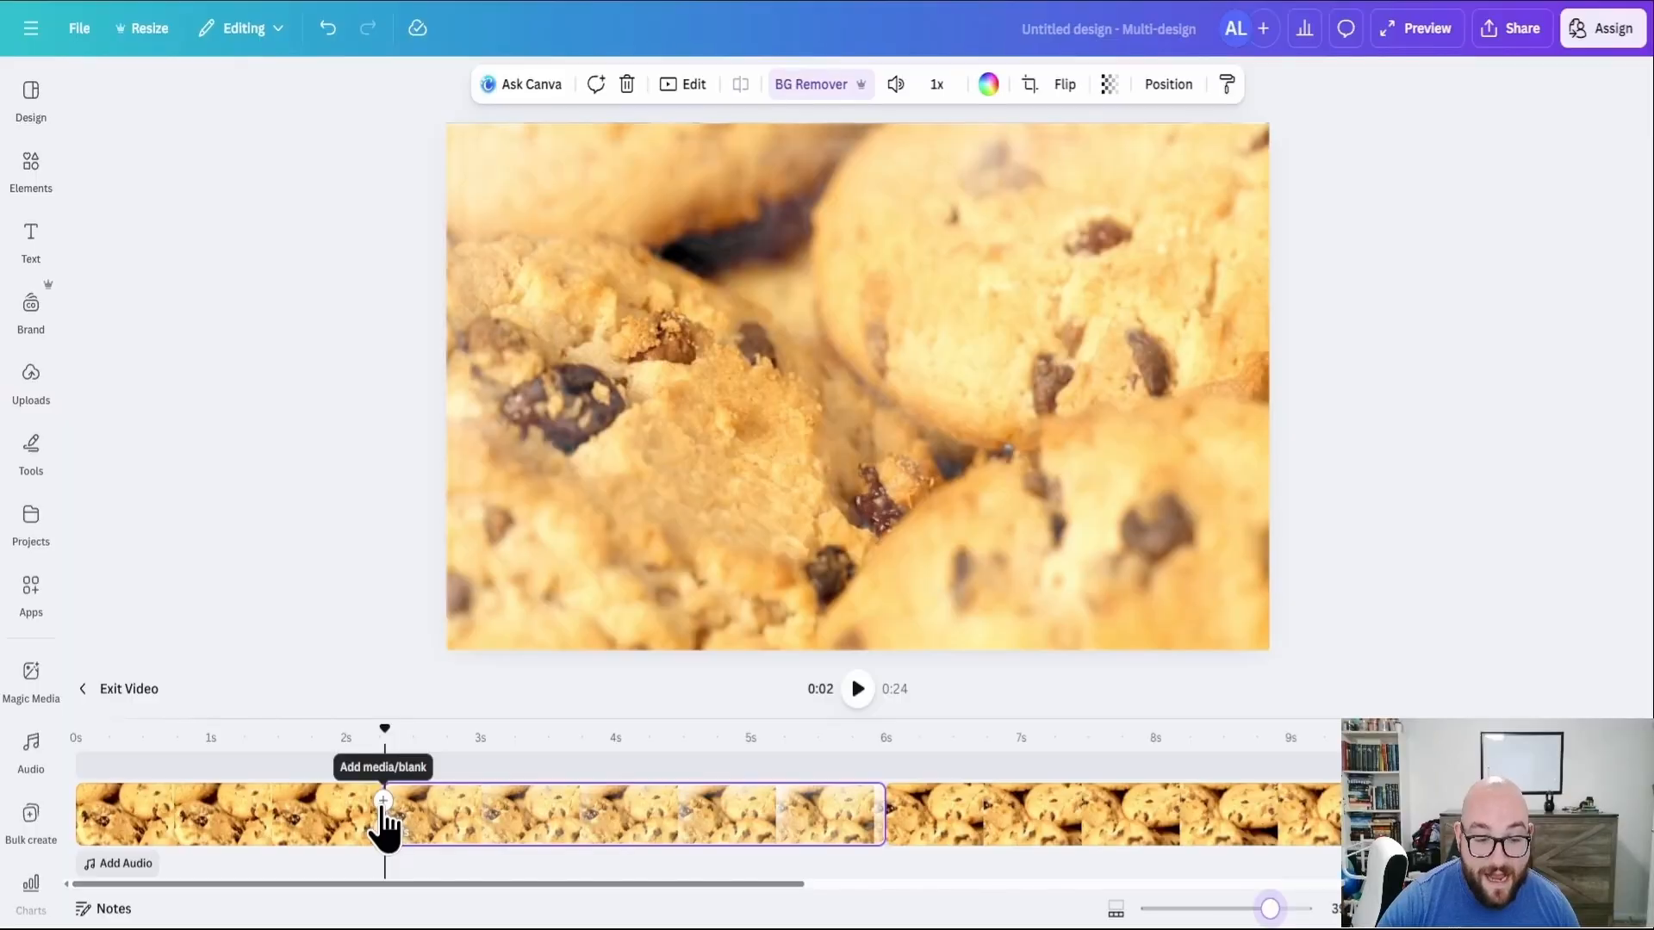
pyautogui.click(383, 802)
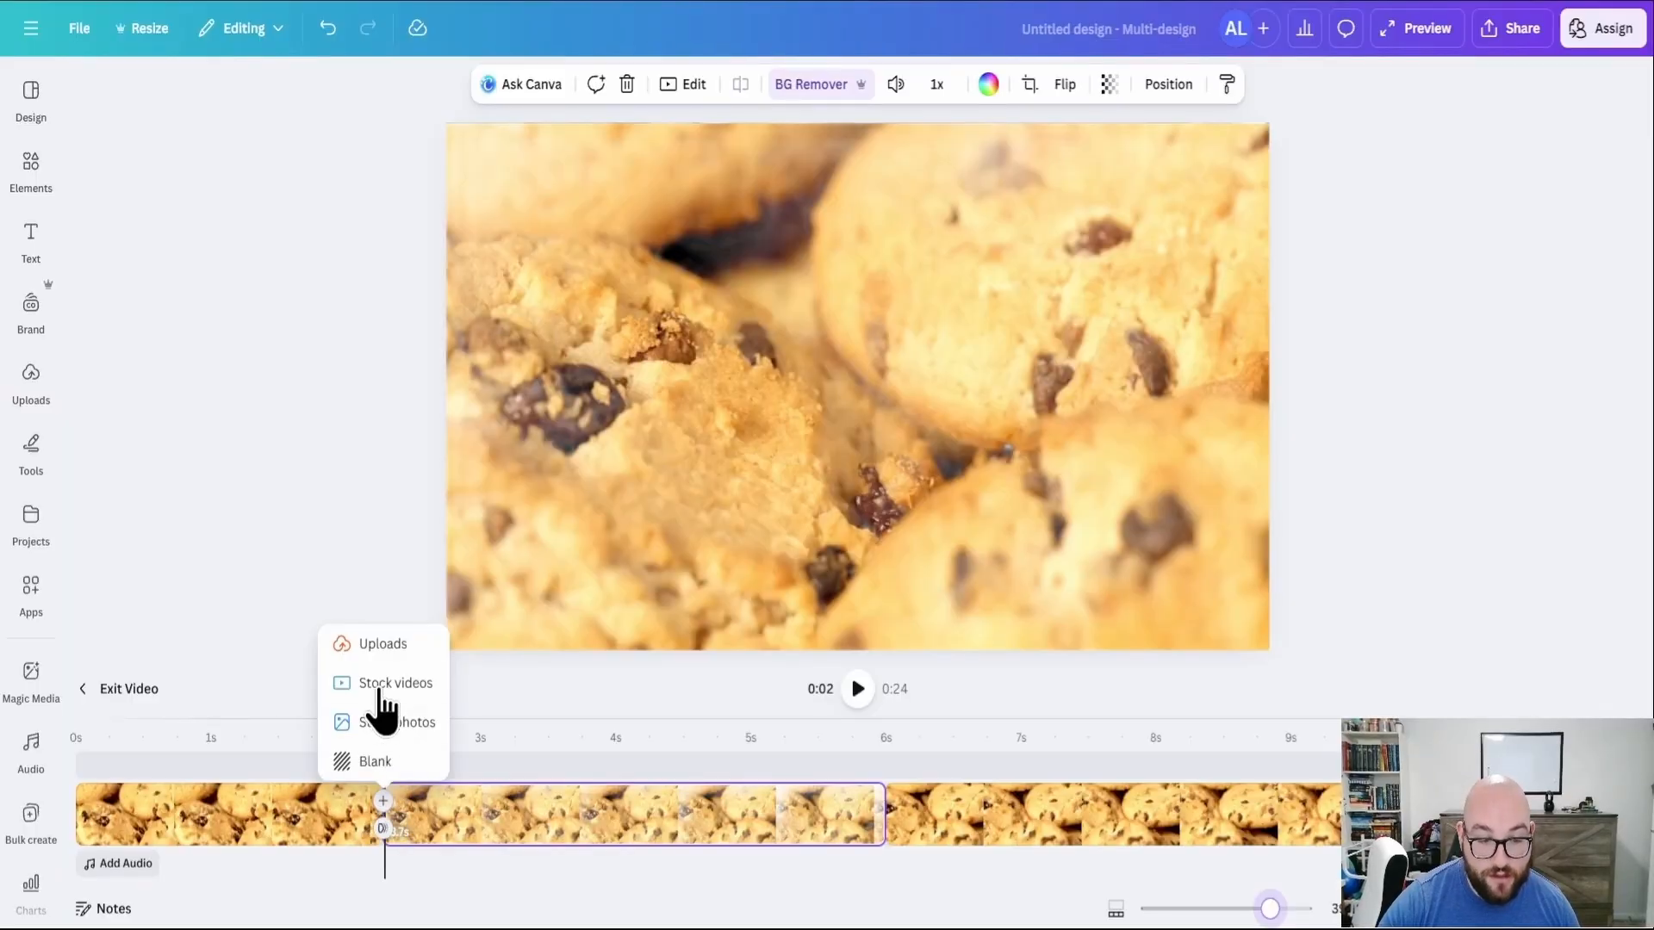
pyautogui.click(380, 829)
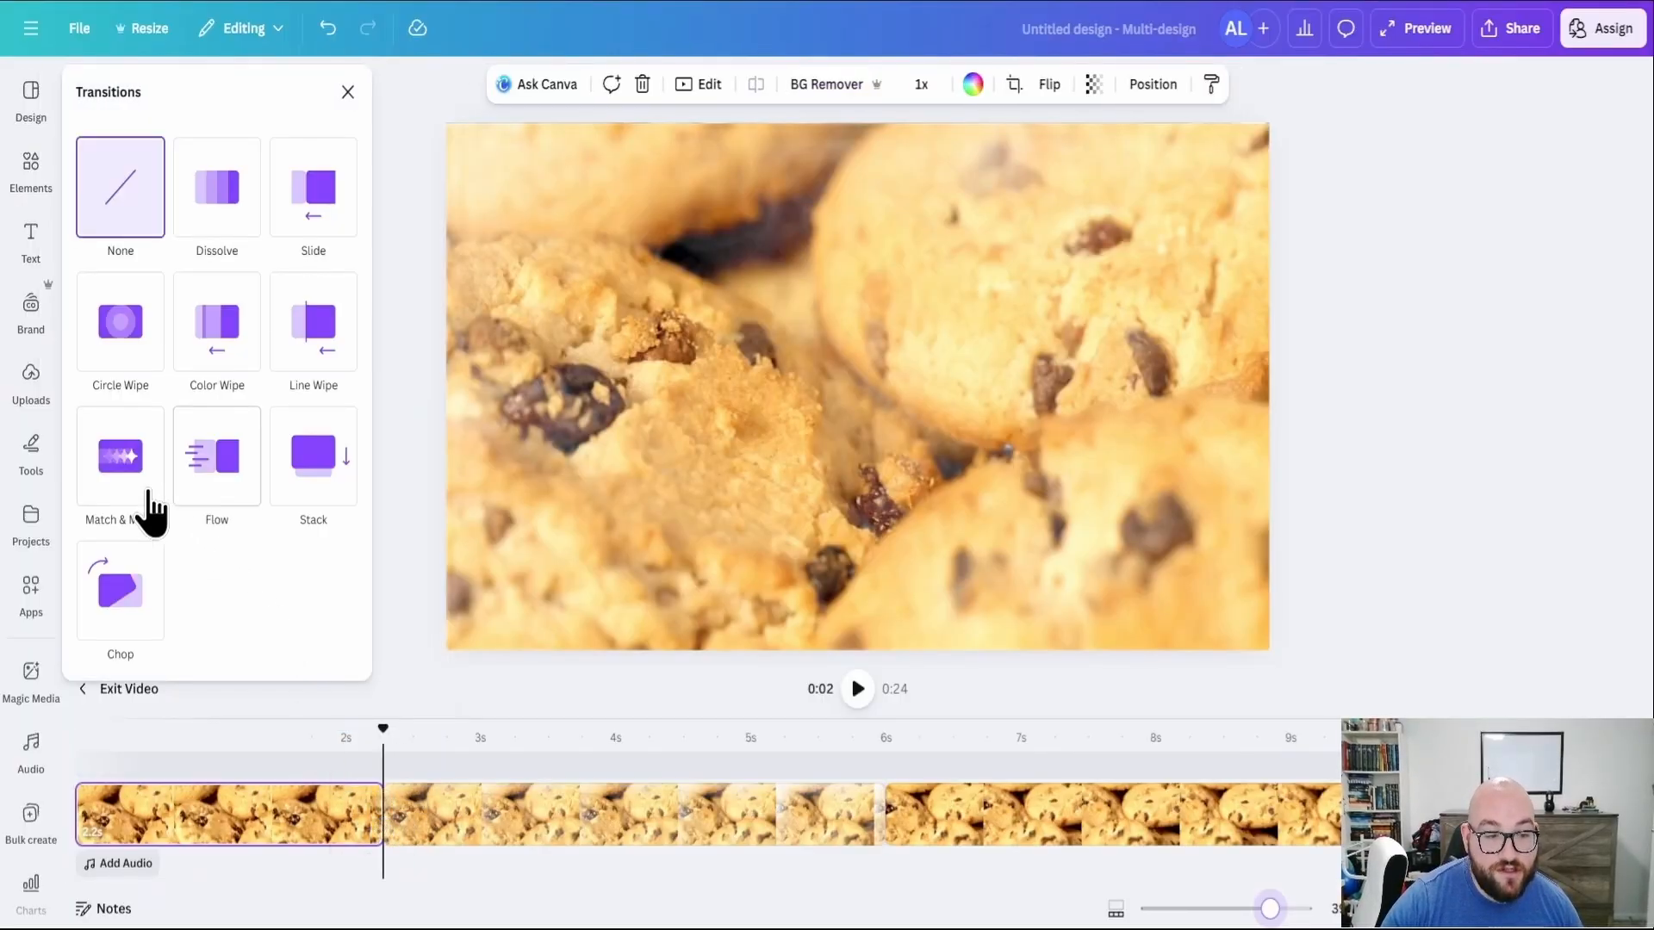
pyautogui.click(101, 479)
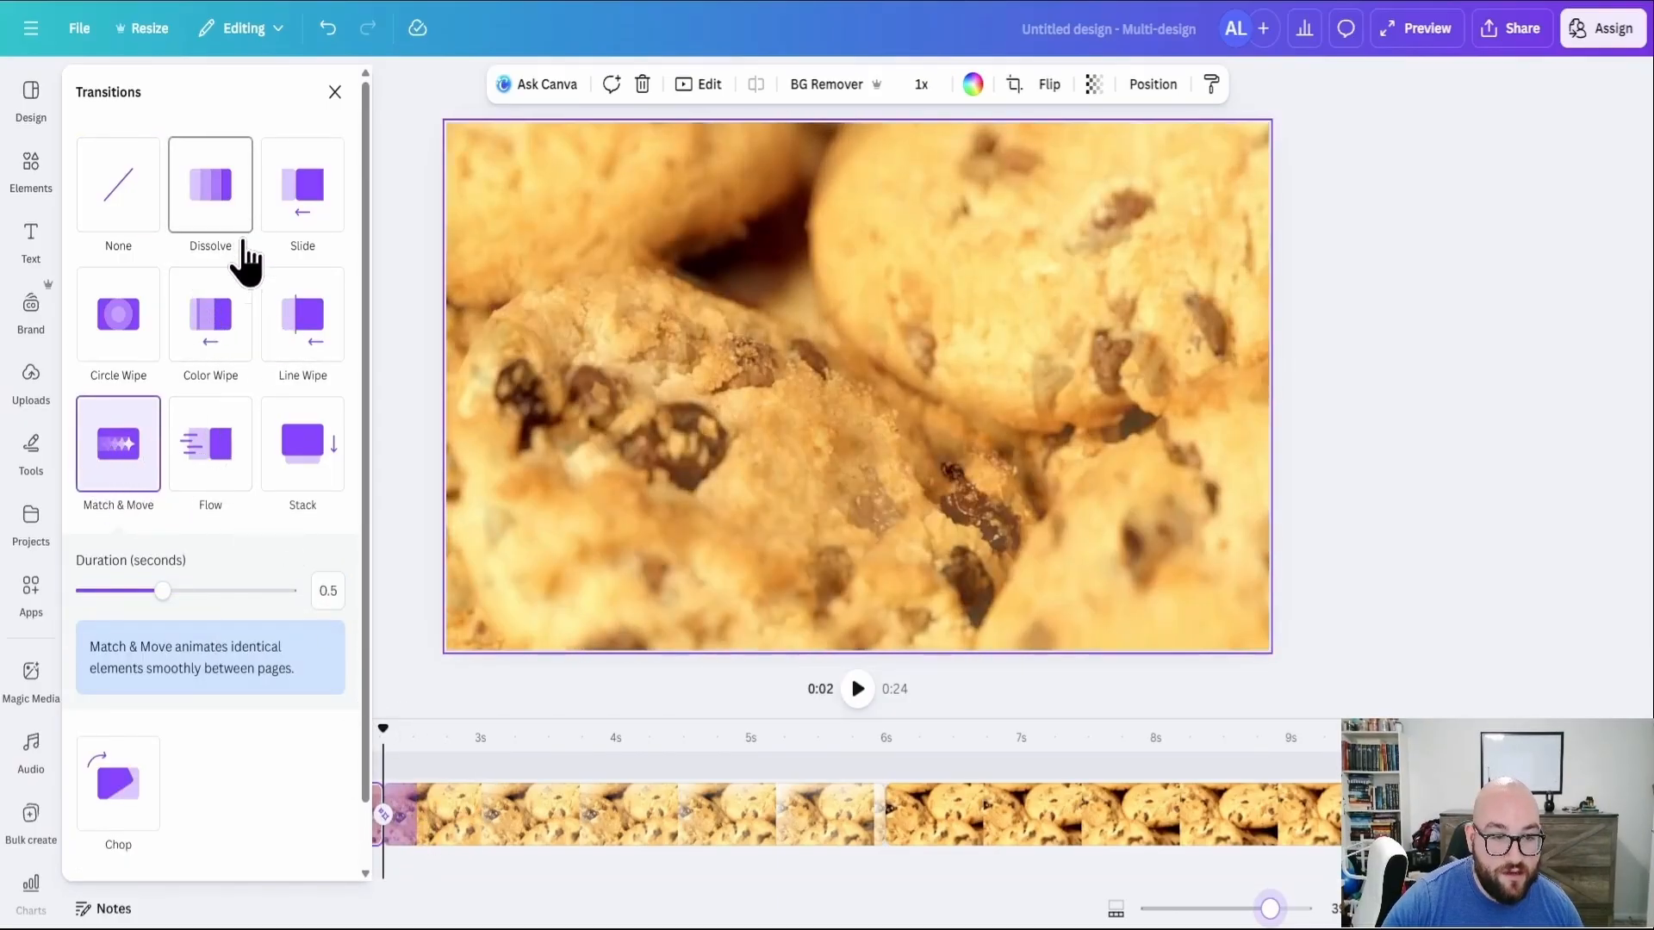
# - Change the transition to a Color Wipe running diagonally down to the right, choosing red for its third color
pyautogui.click(233, 338)
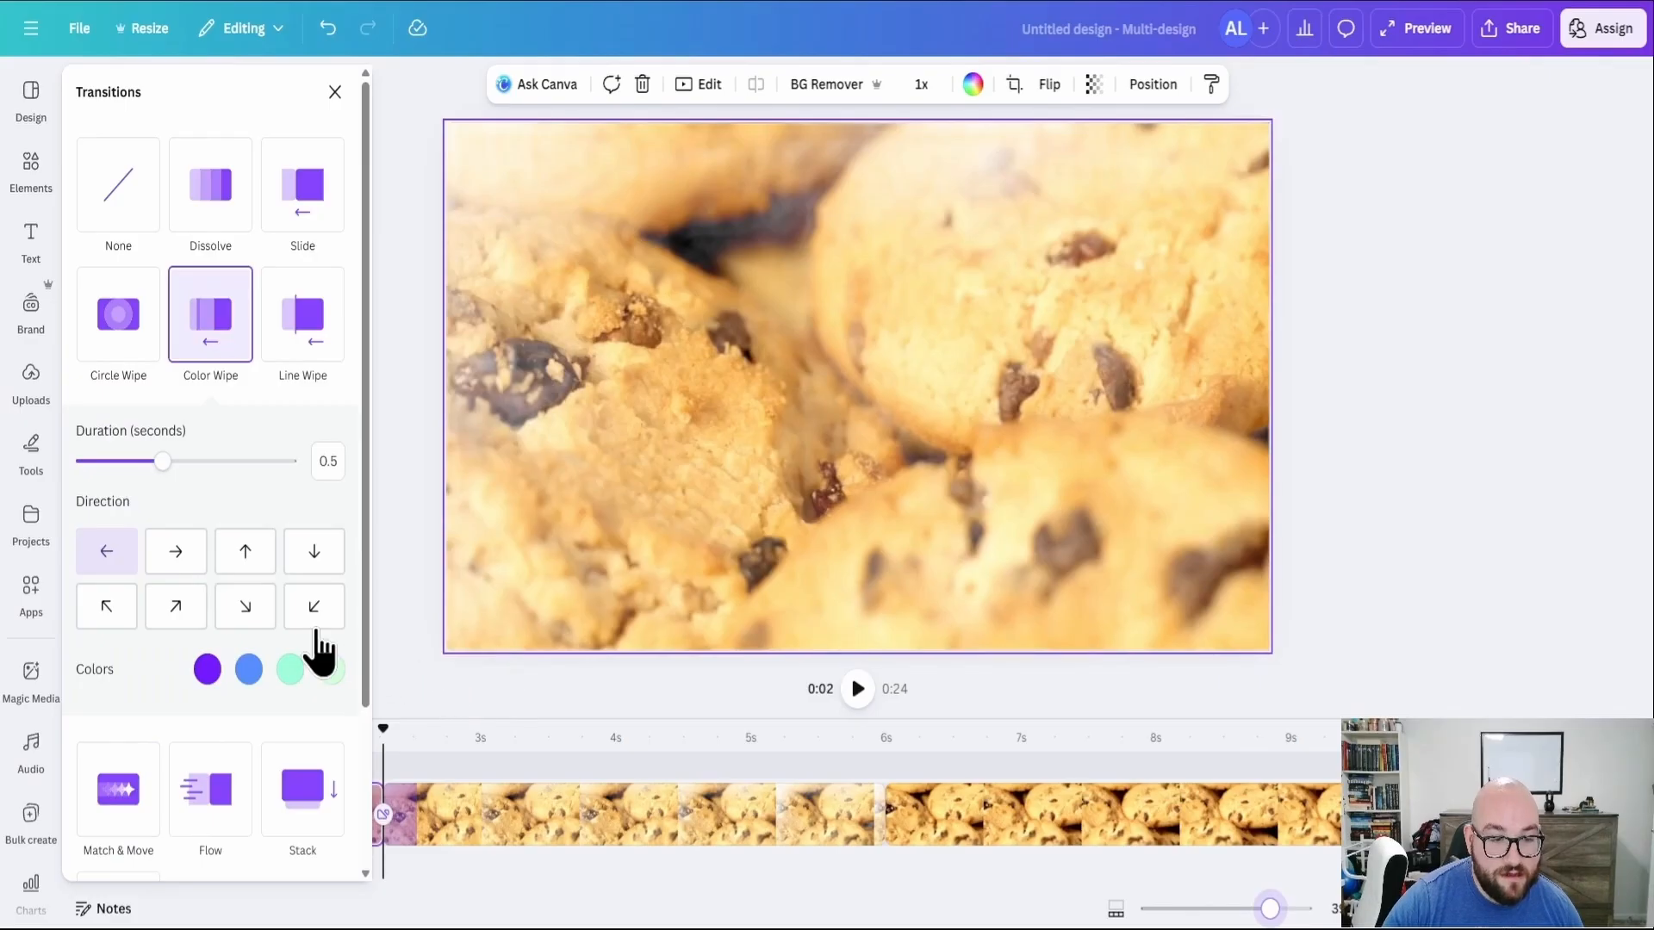
pyautogui.click(245, 607)
pyautogui.click(290, 669)
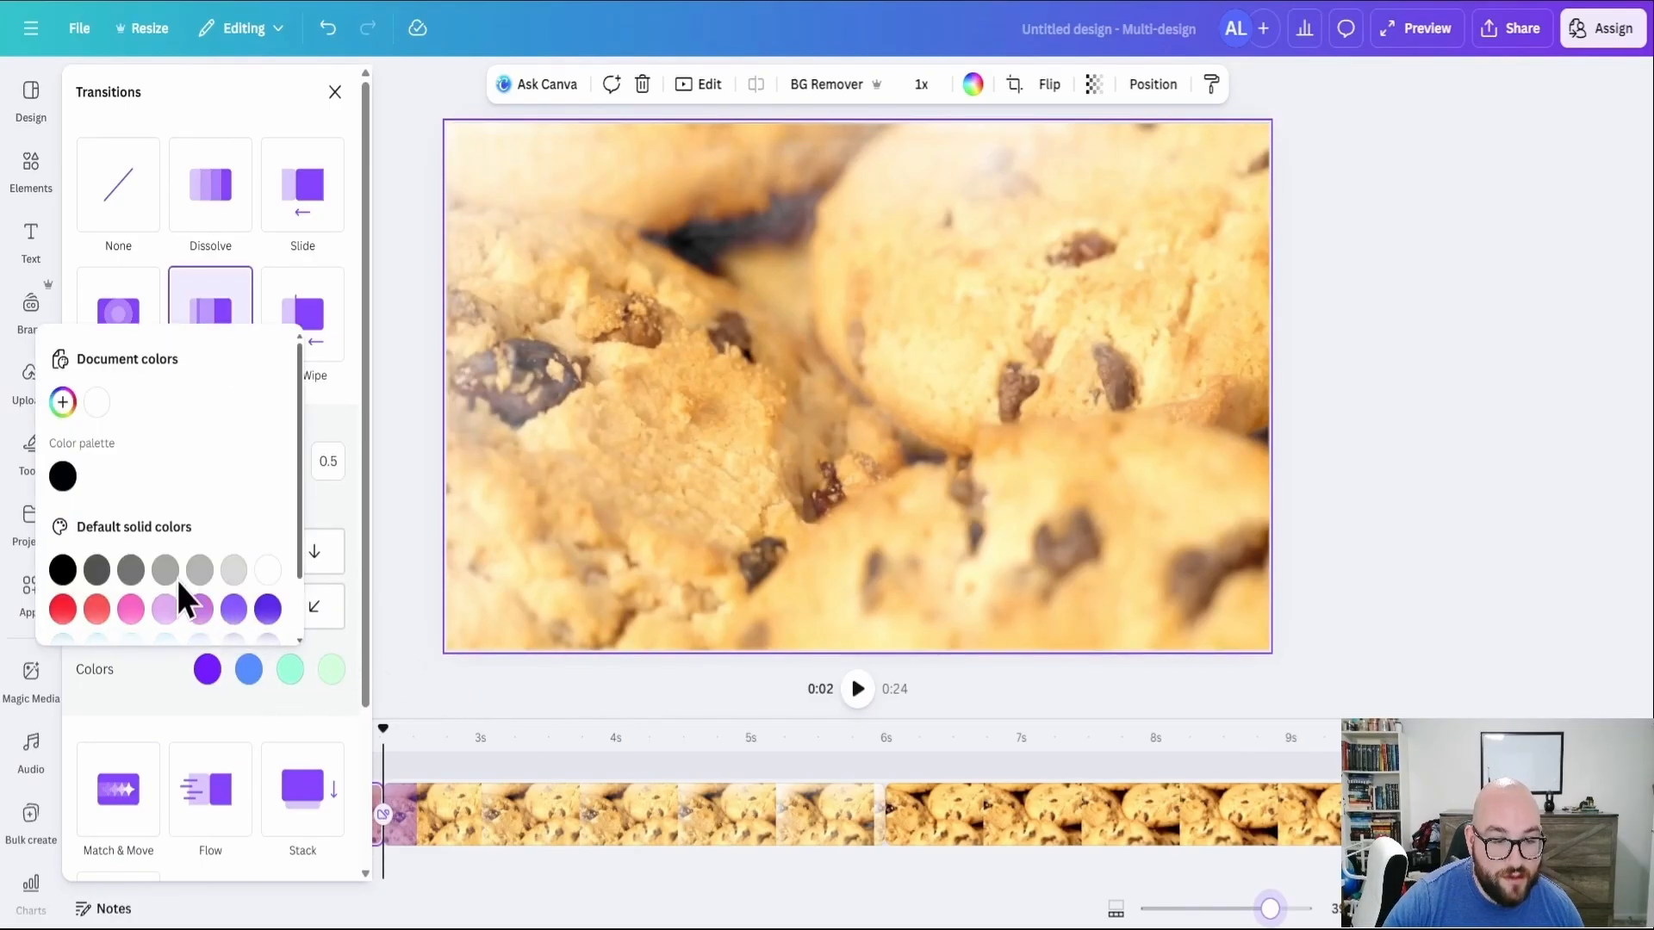
pyautogui.click(63, 611)
pyautogui.click(514, 695)
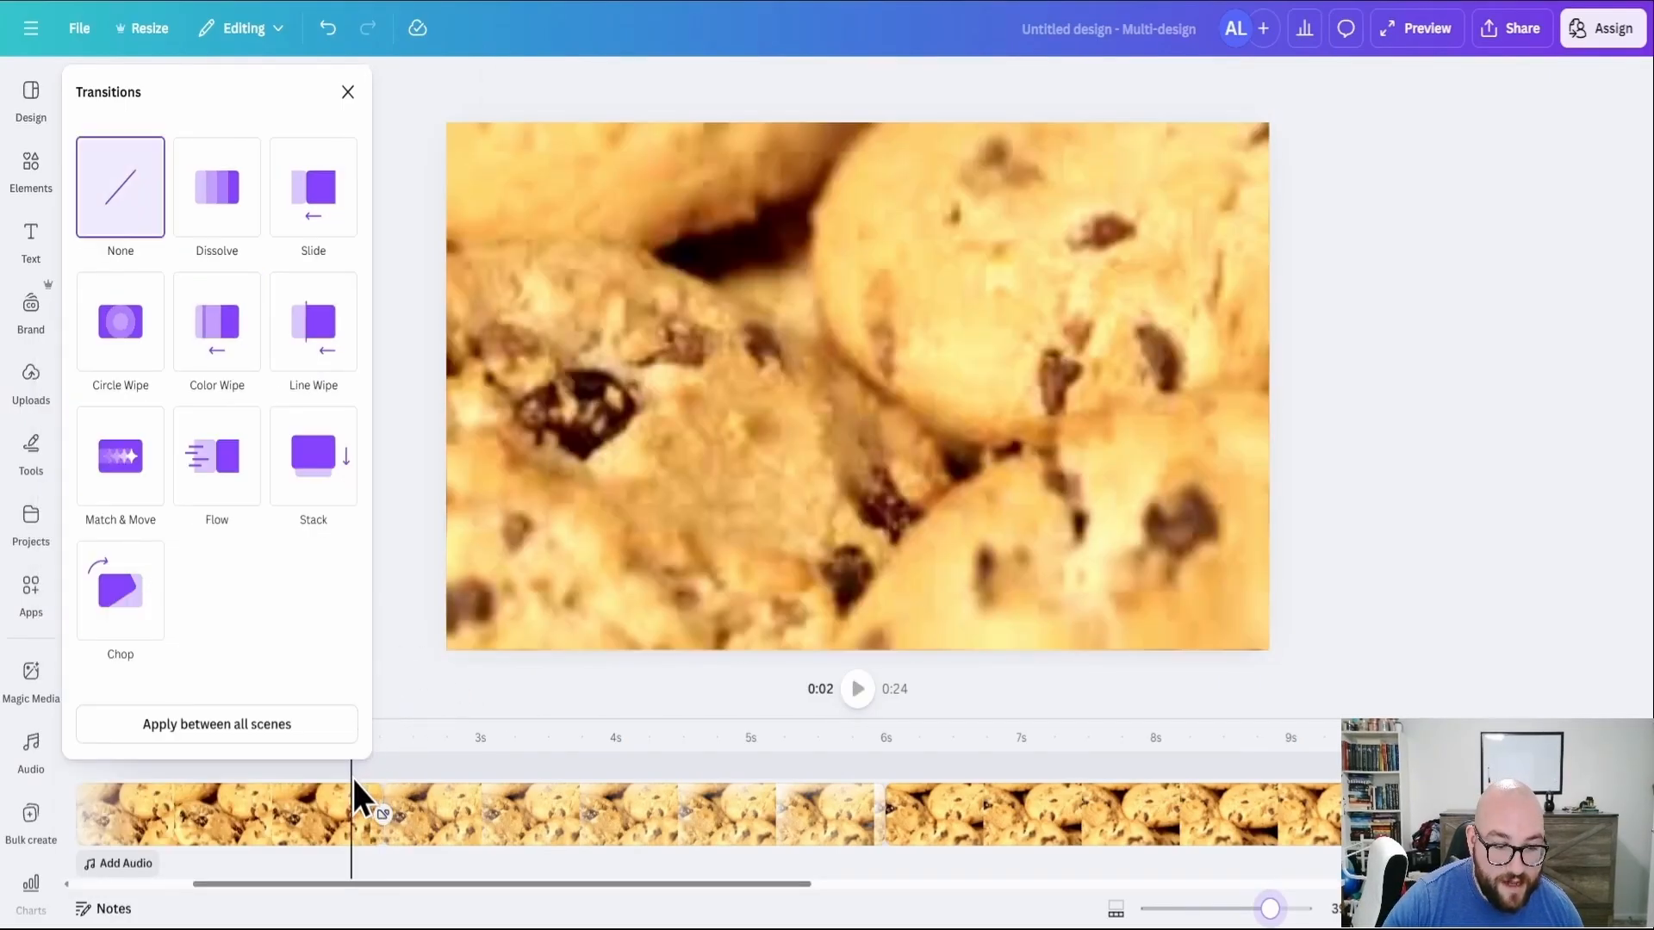
# - Play the video from just before the first cut to check the transition
pyautogui.click(321, 762)
pyautogui.click(858, 689)
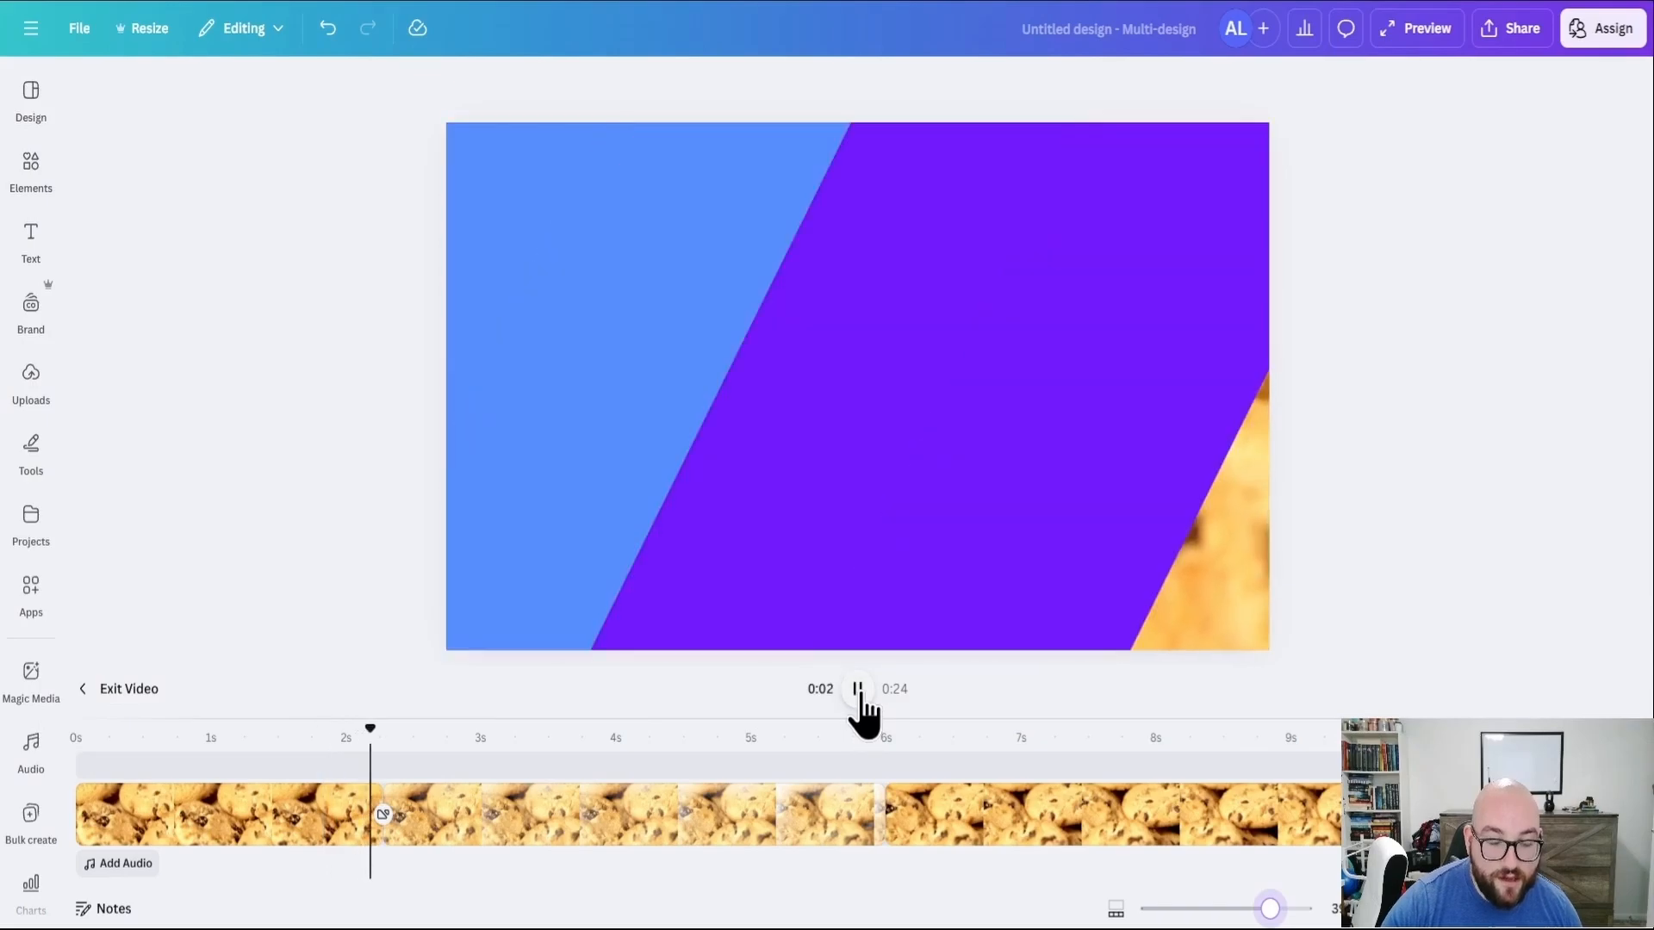
pyautogui.click(858, 689)
# - Try adding the recently used clip of hands breaking a cookie to the main track after the first segment, and undo it
pyautogui.click(538, 818)
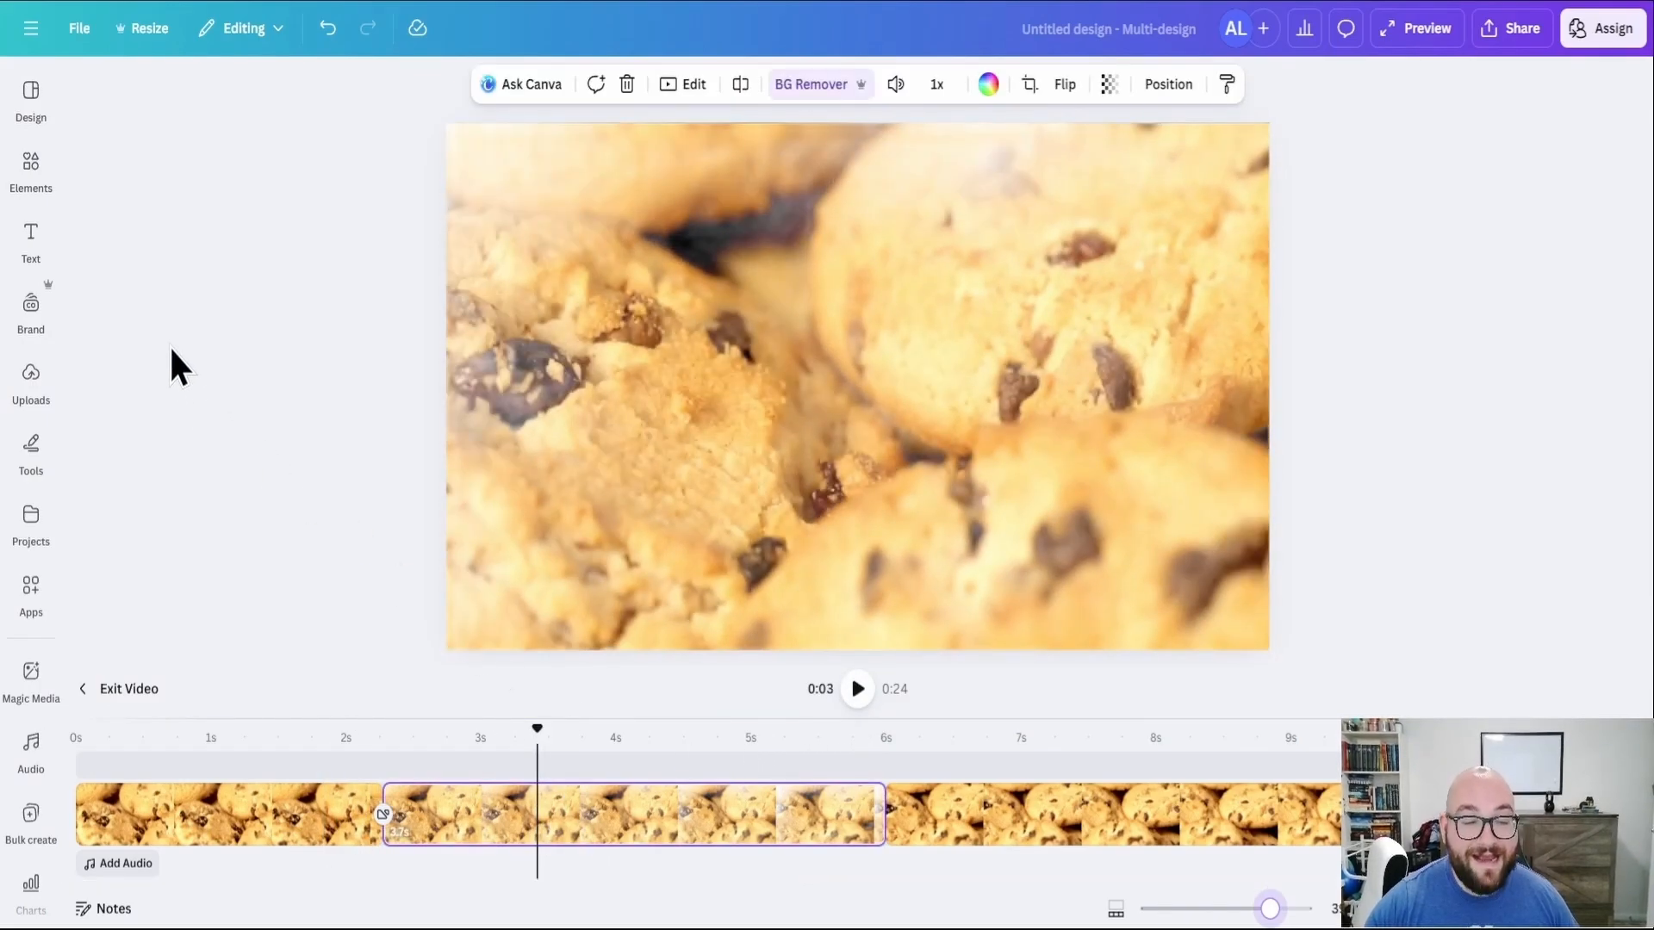
pyautogui.click(22, 168)
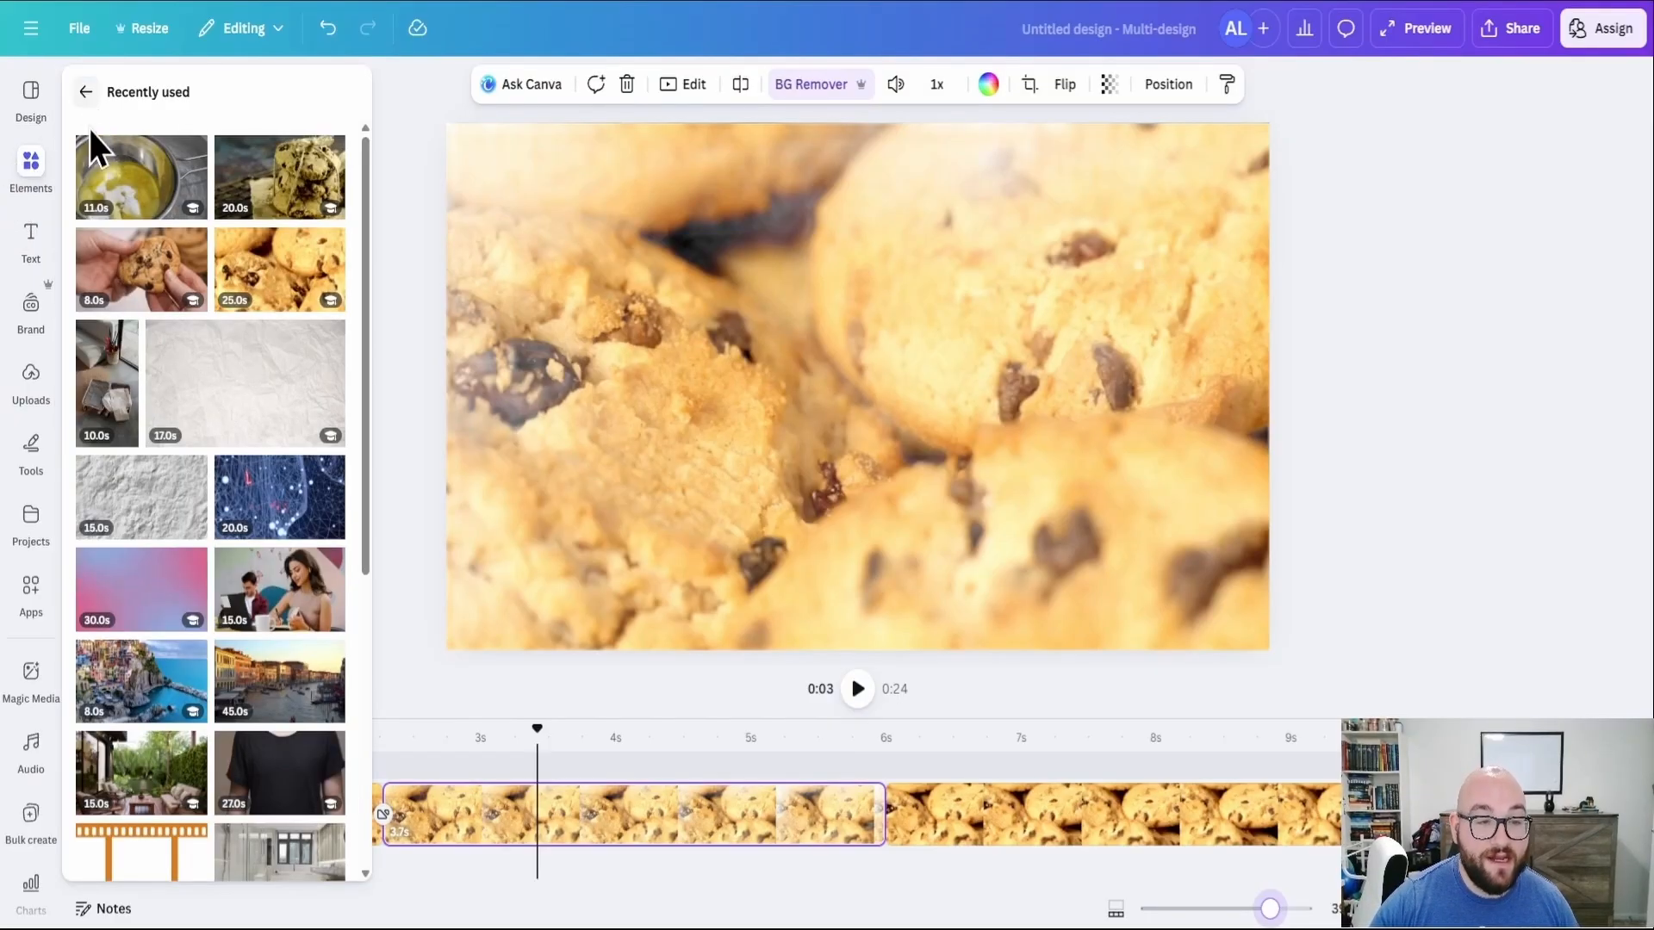
pyautogui.click(129, 271)
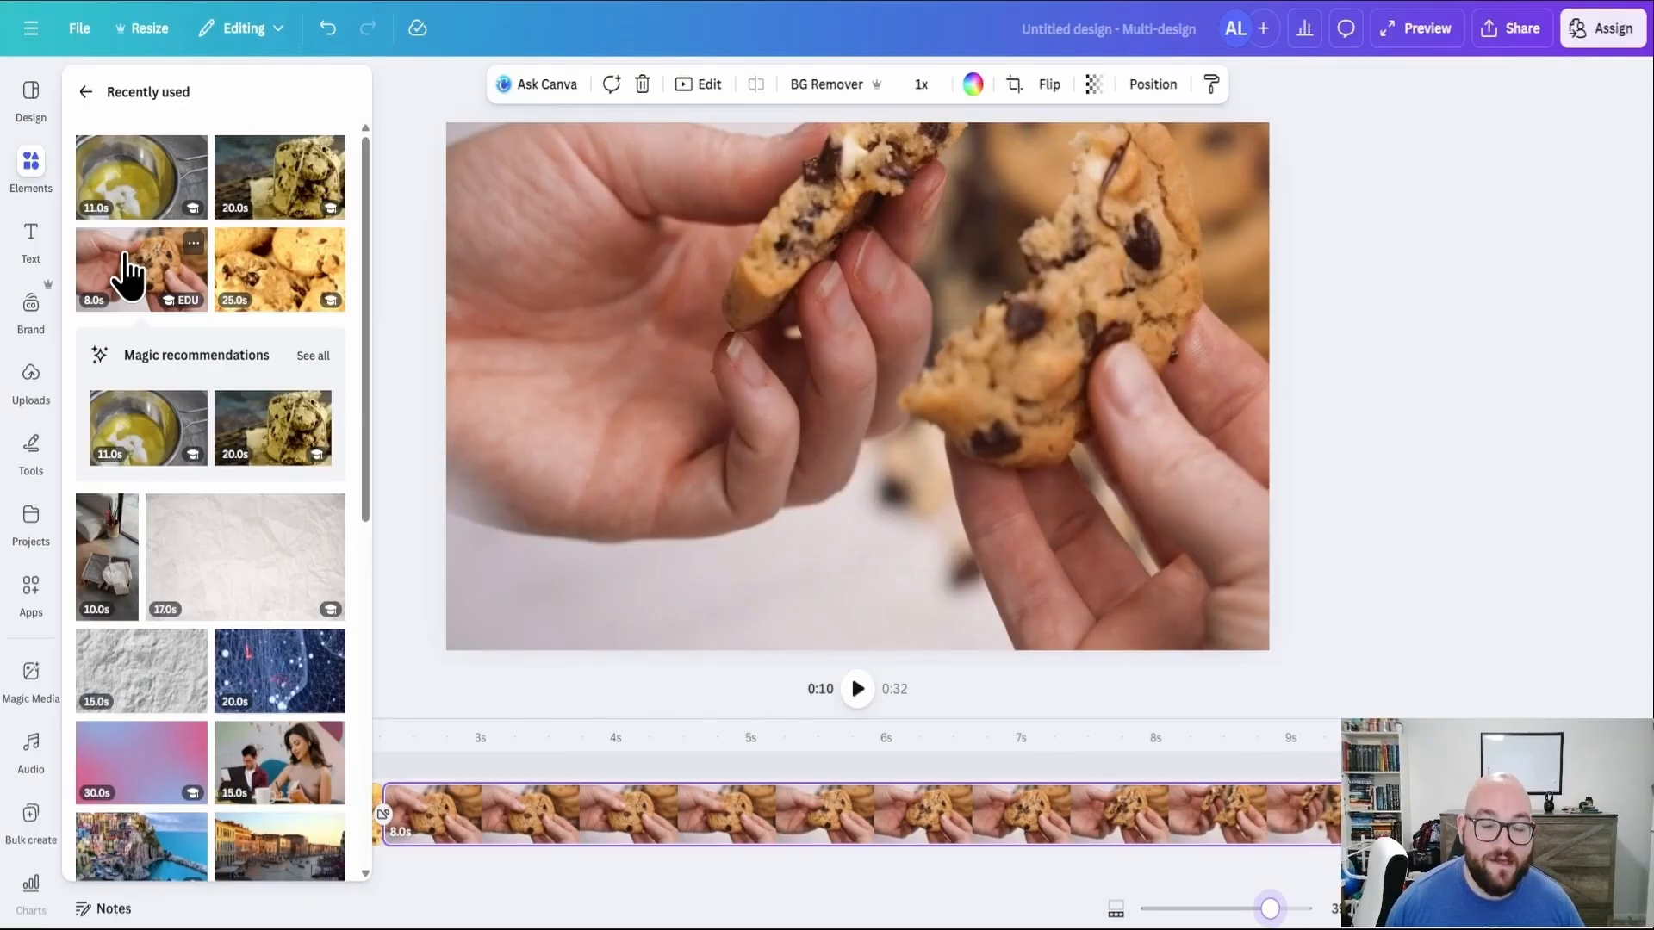
pyautogui.click(373, 769)
pyautogui.click(388, 771)
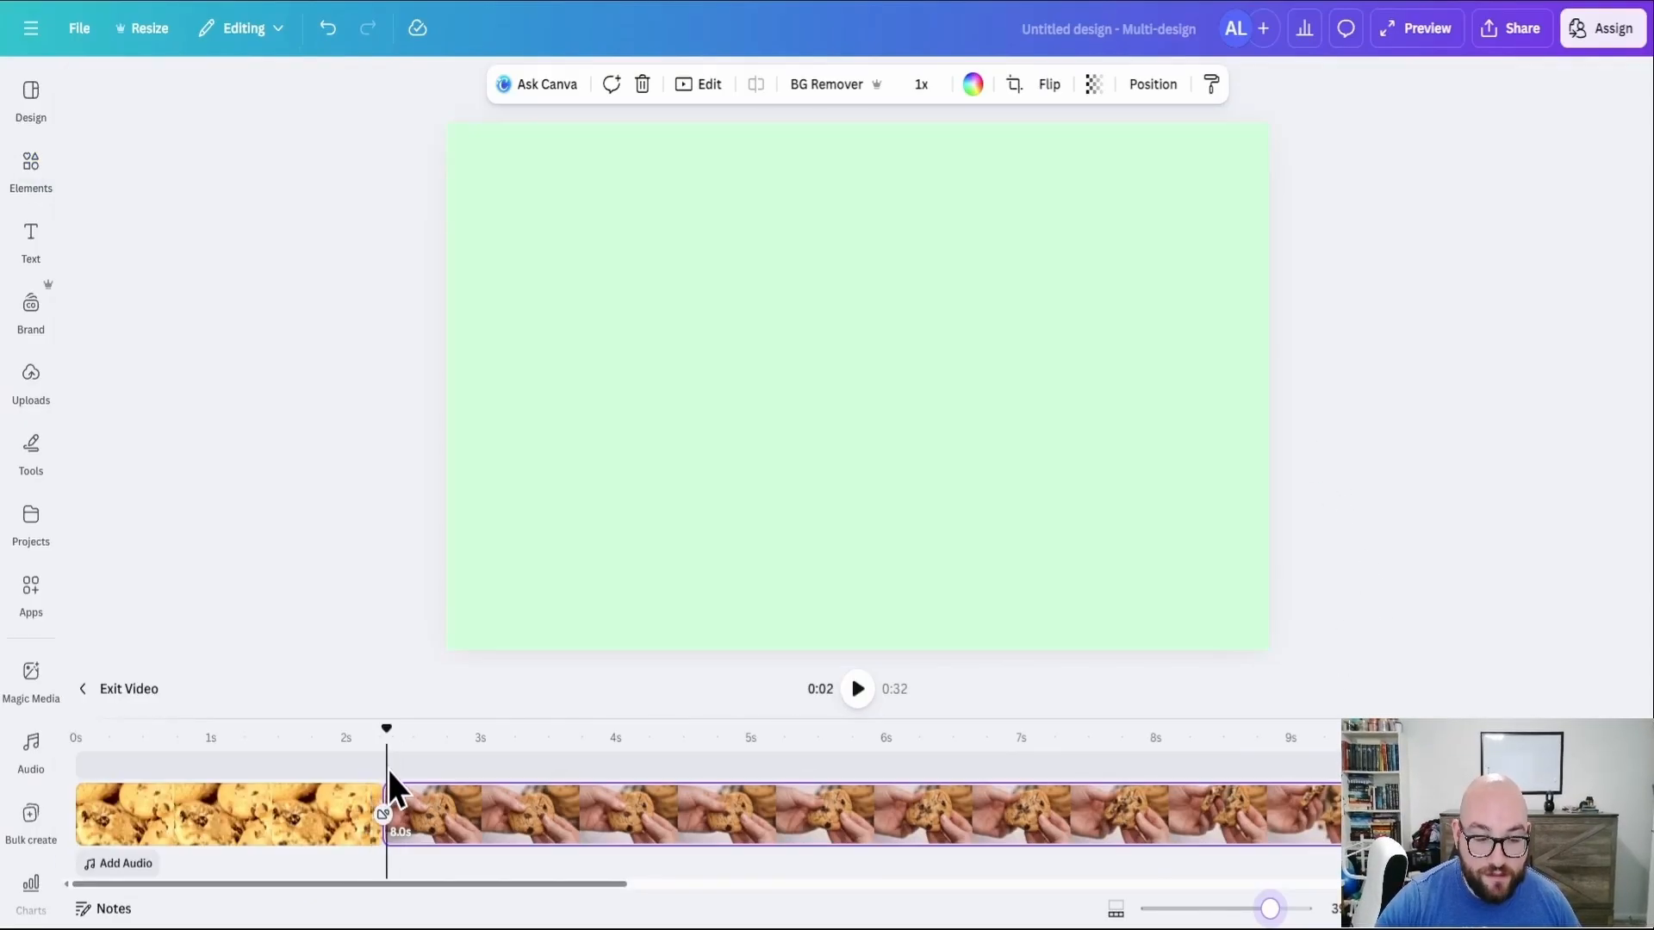
pyautogui.hotkey('ctrl', 'z')
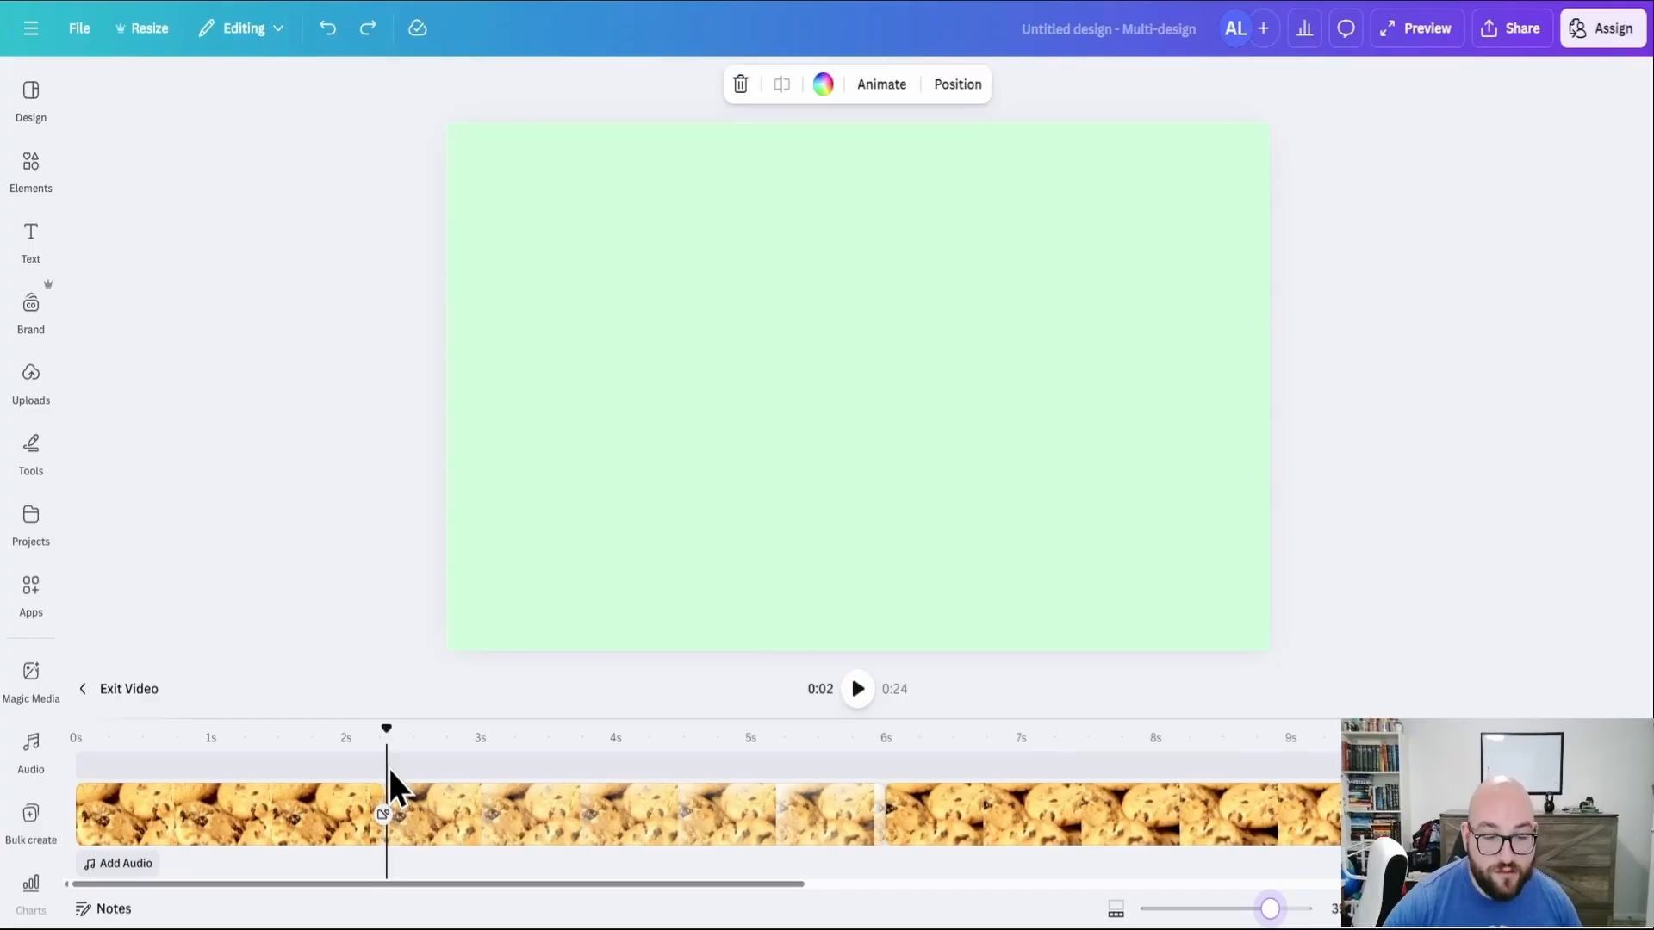
# - Overlay the clip of hands breaking a cookie above the main track, starting at the middle segment, and play the result
pyautogui.moveTo(48, 202)
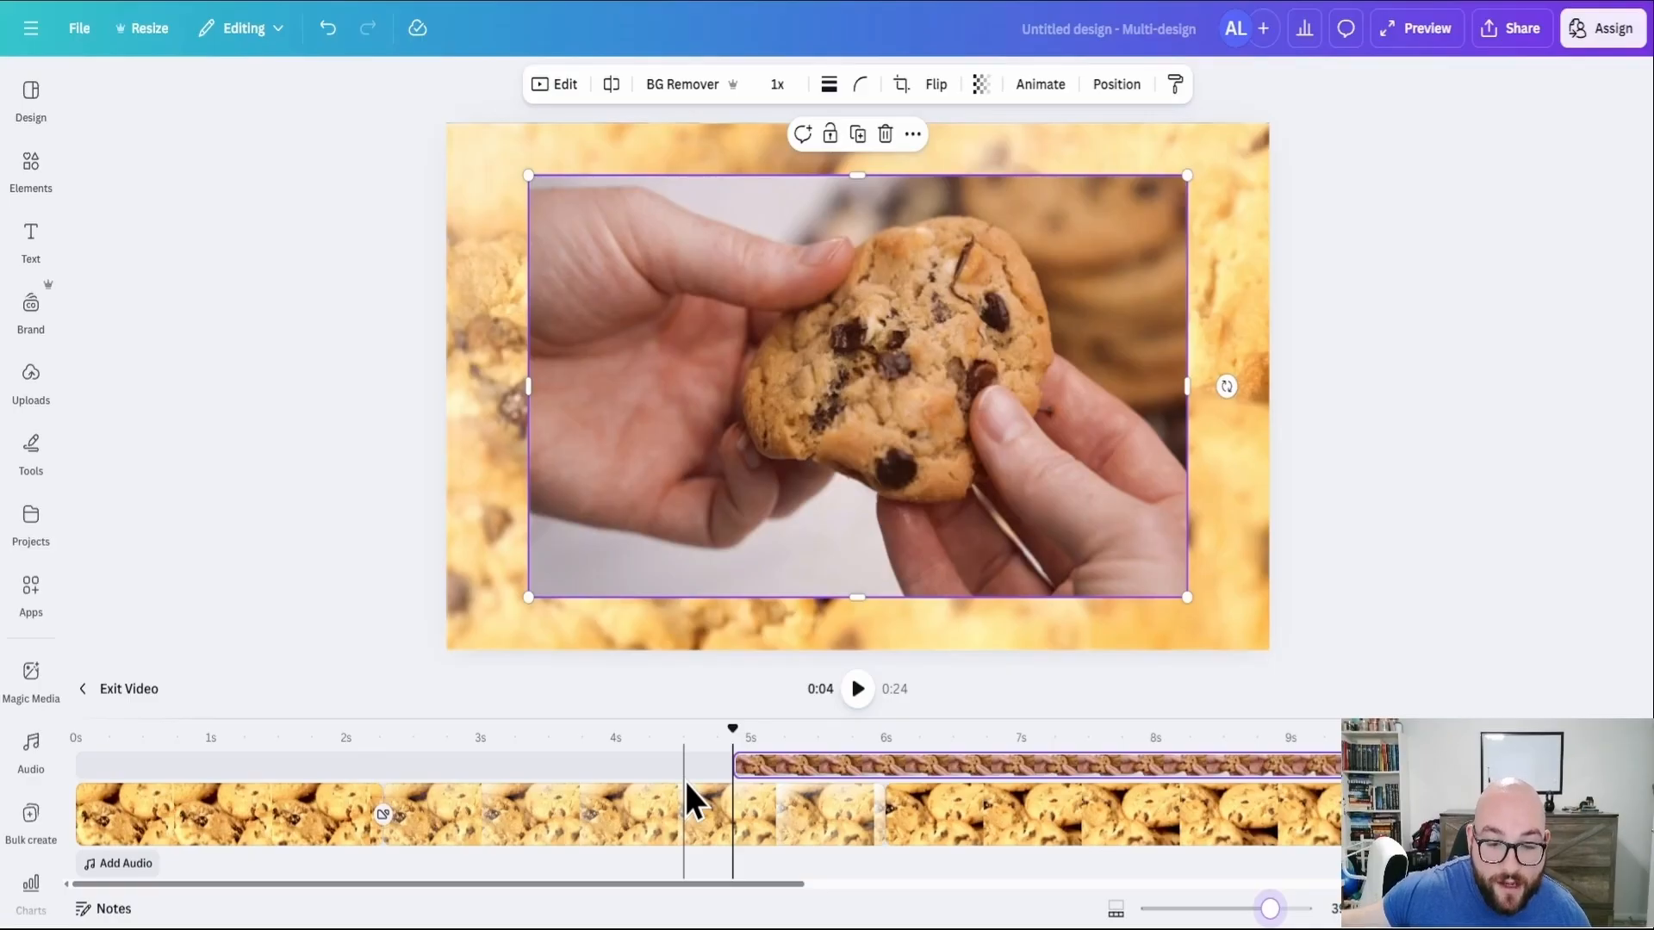
pyautogui.moveTo(784, 766); pyautogui.dragTo(431, 780)
pyautogui.click(345, 764)
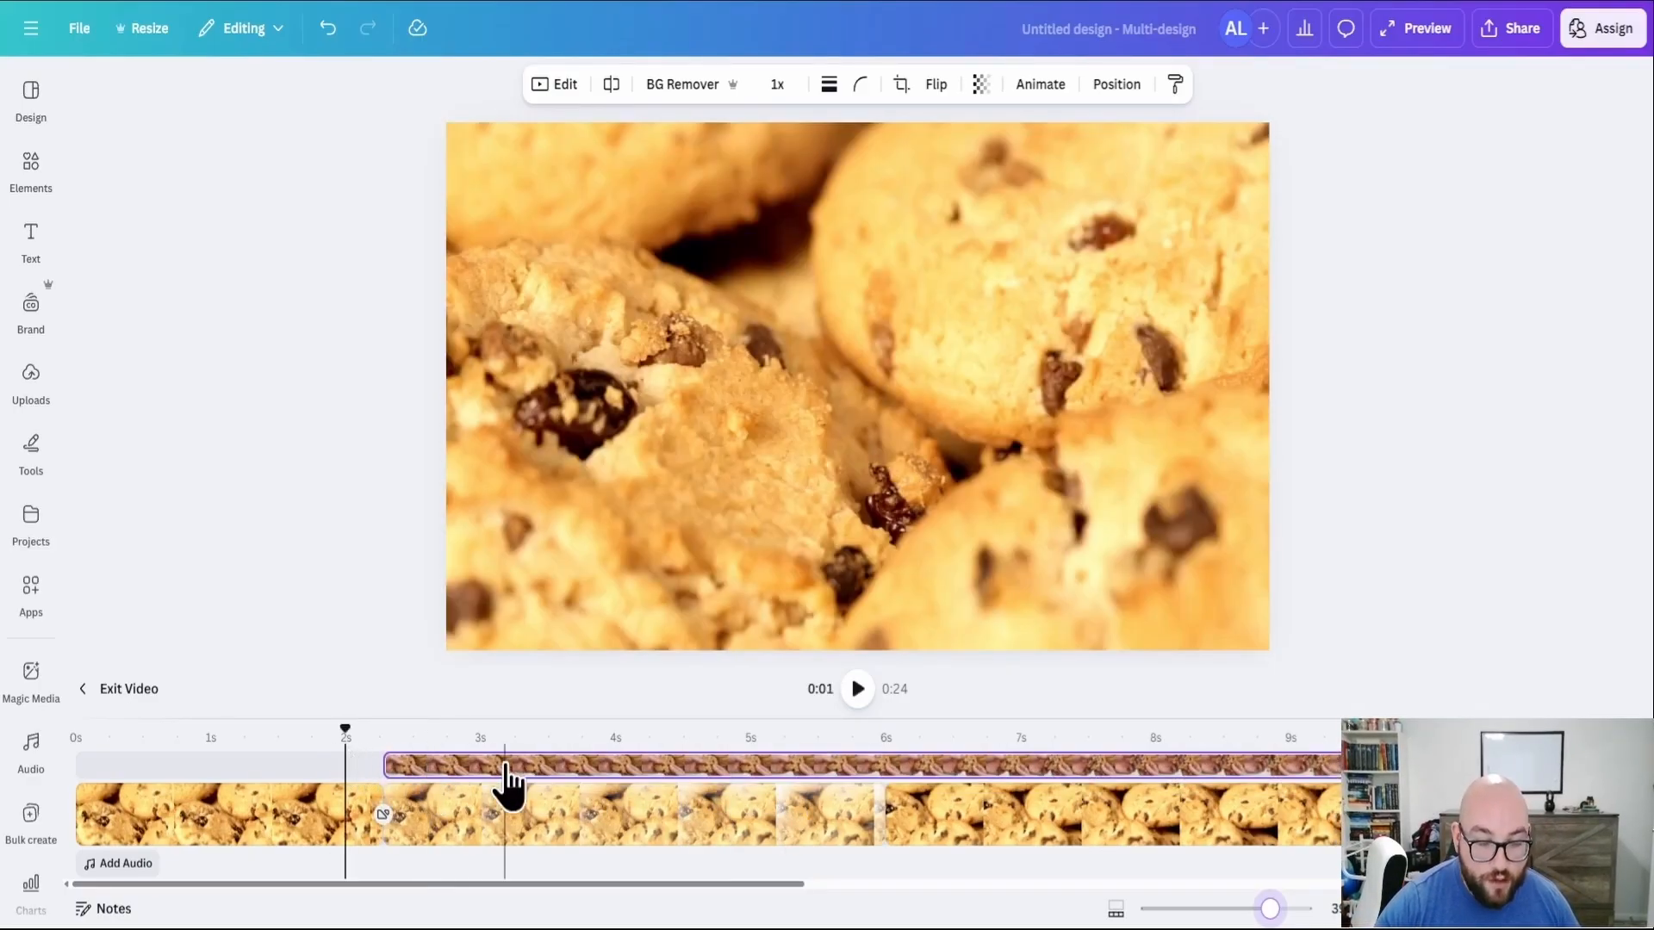
pyautogui.click(857, 689)
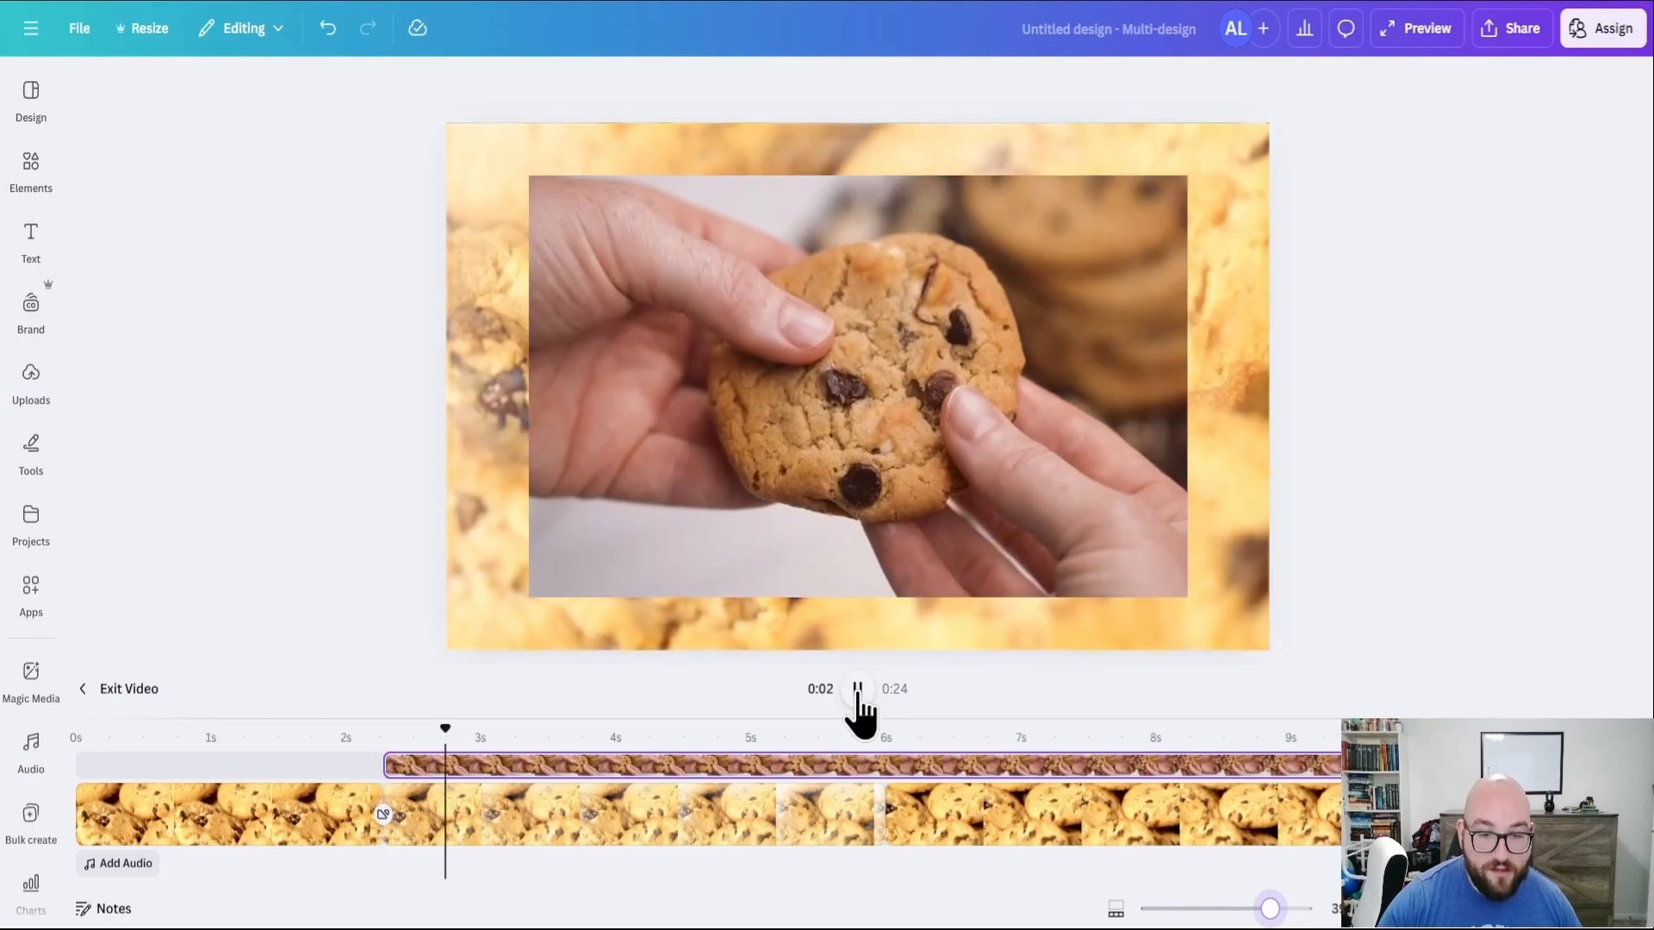
pyautogui.click(862, 691)
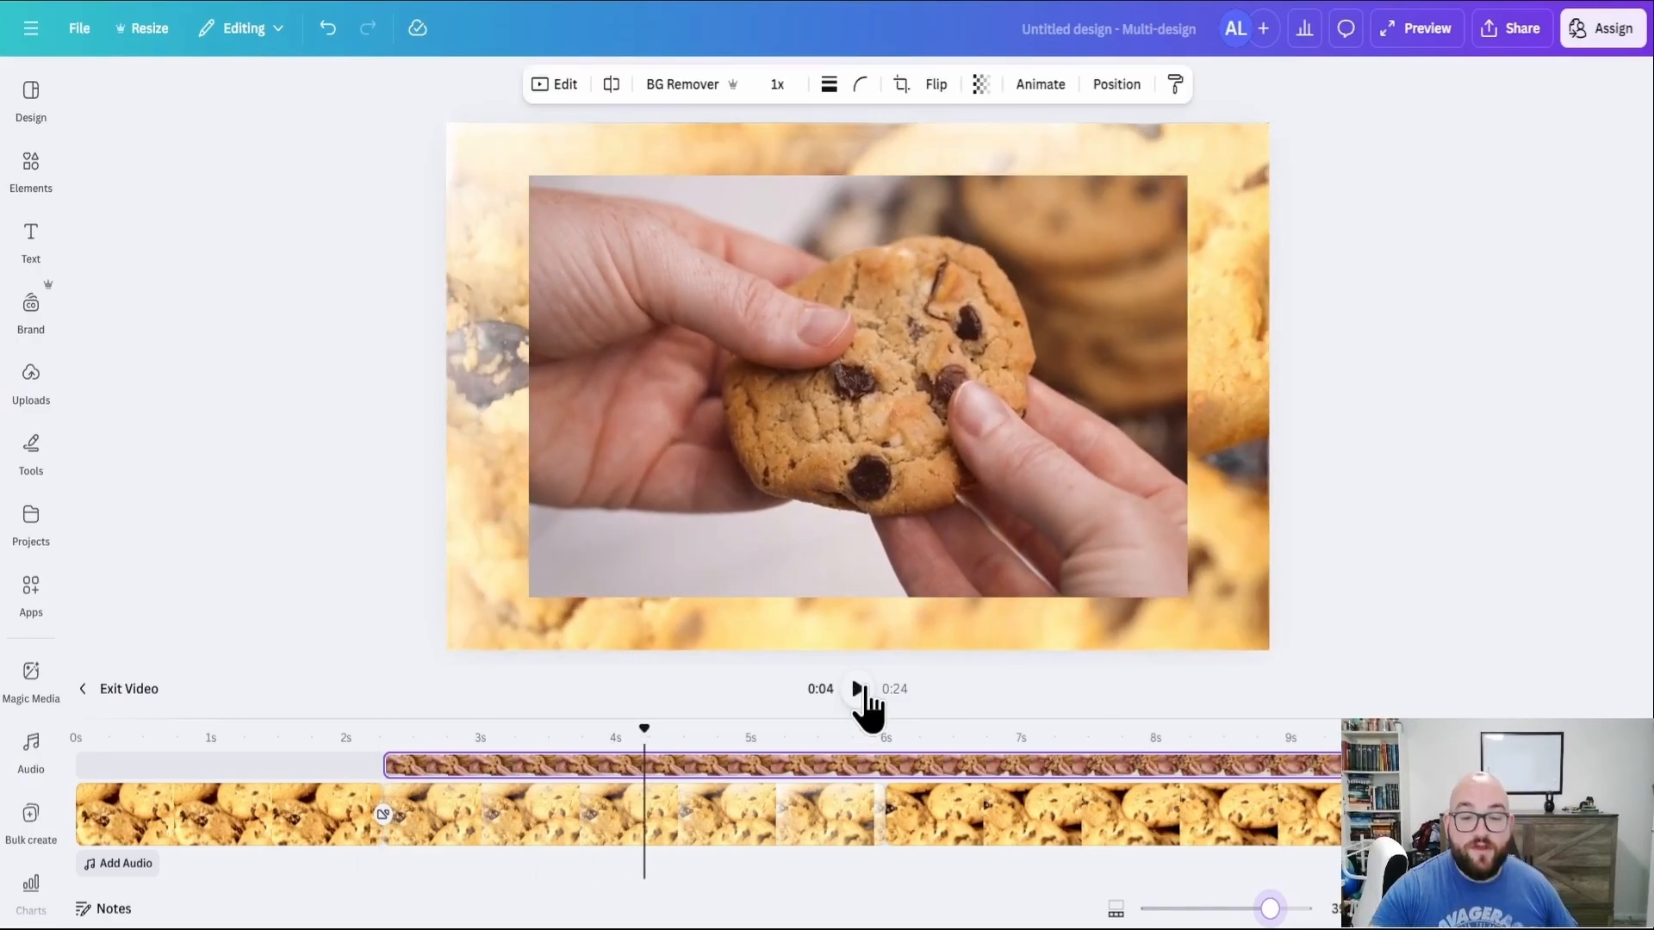
# - Shrink the overlay clip into the upper-right corner of the video frame and play the picture-in-picture result
pyautogui.click(840, 779)
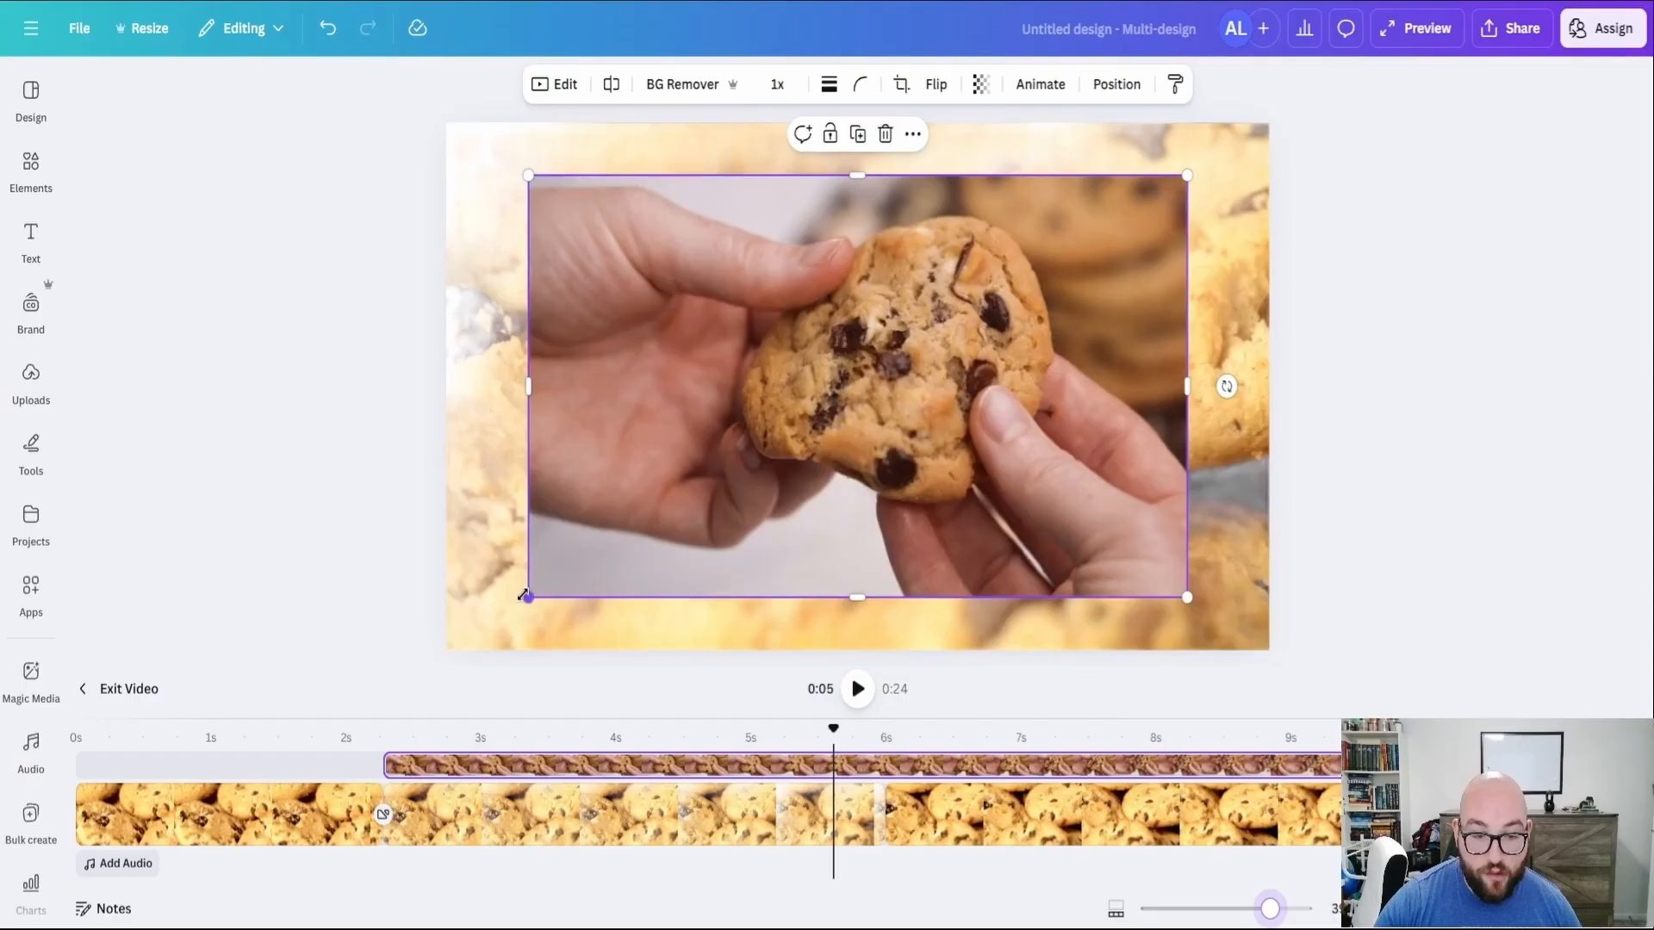
pyautogui.moveTo(523, 594); pyautogui.dragTo(1028, 398)
pyautogui.moveTo(1017, 271); pyautogui.dragTo(1081, 243)
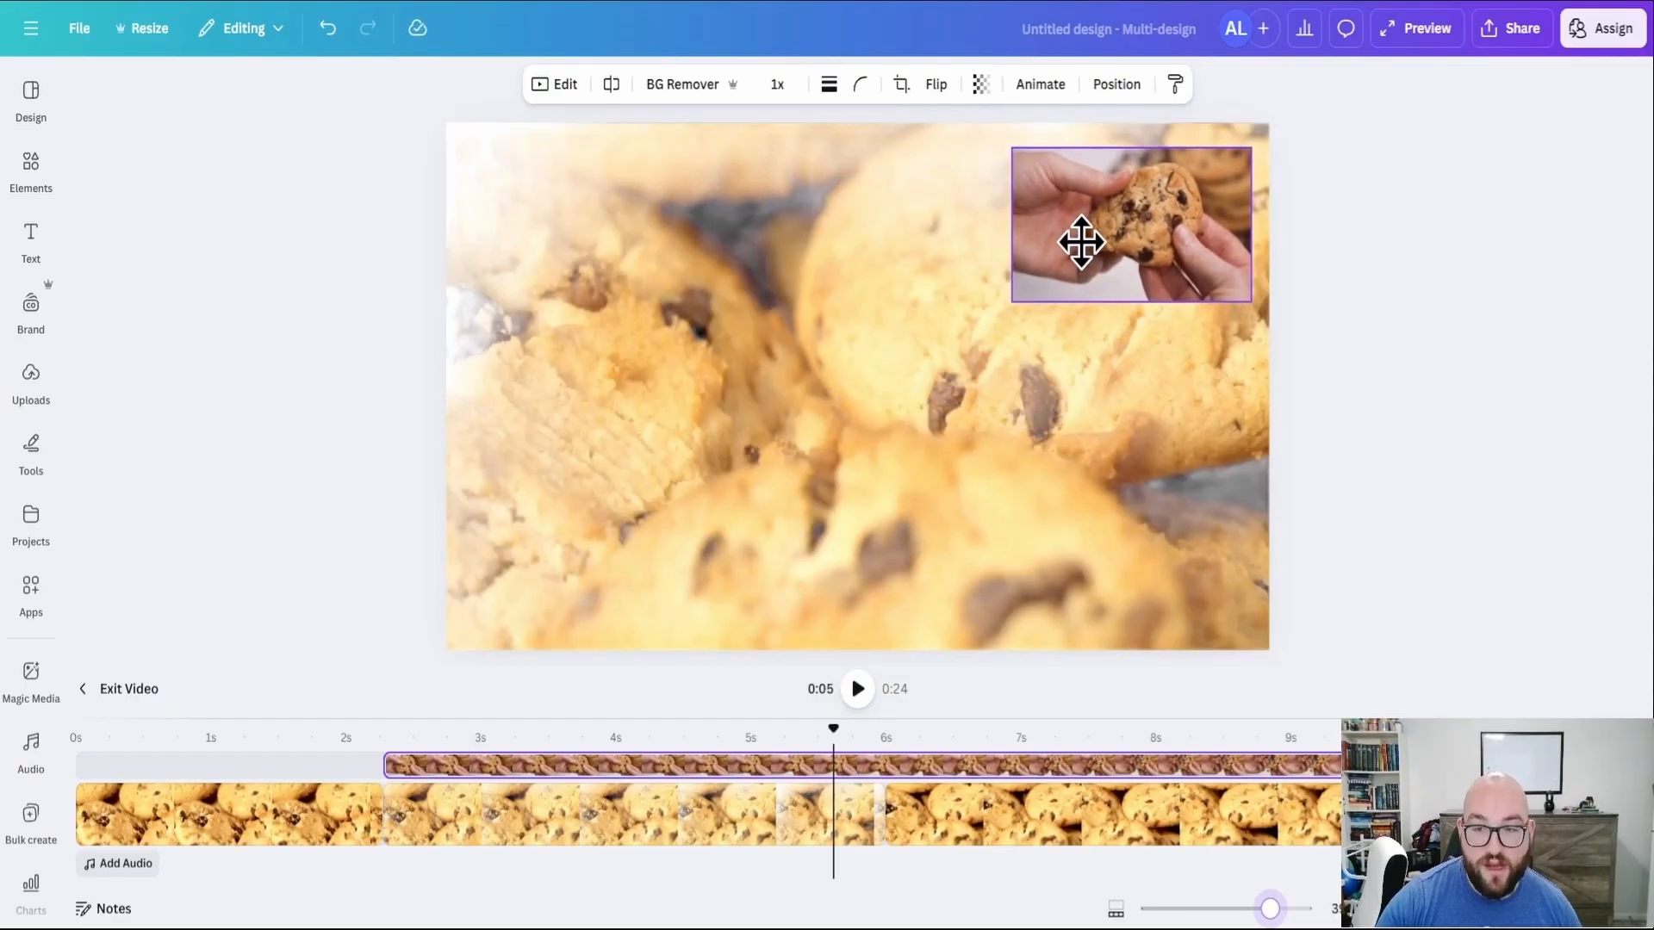
pyautogui.click(858, 689)
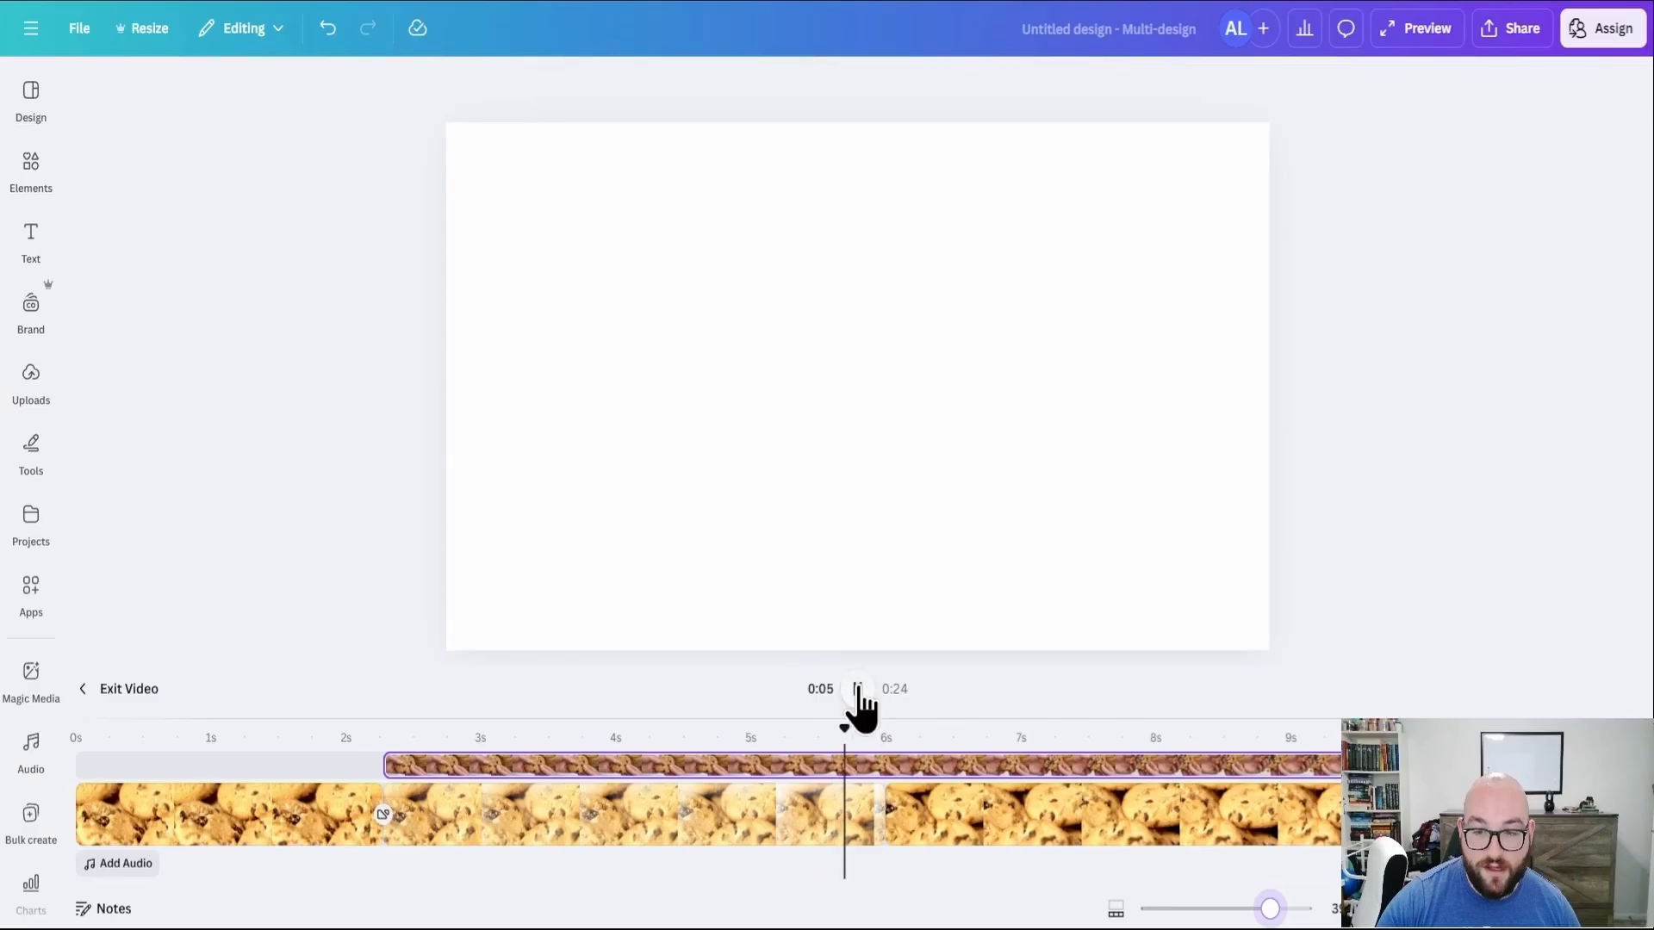
pyautogui.click(860, 691)
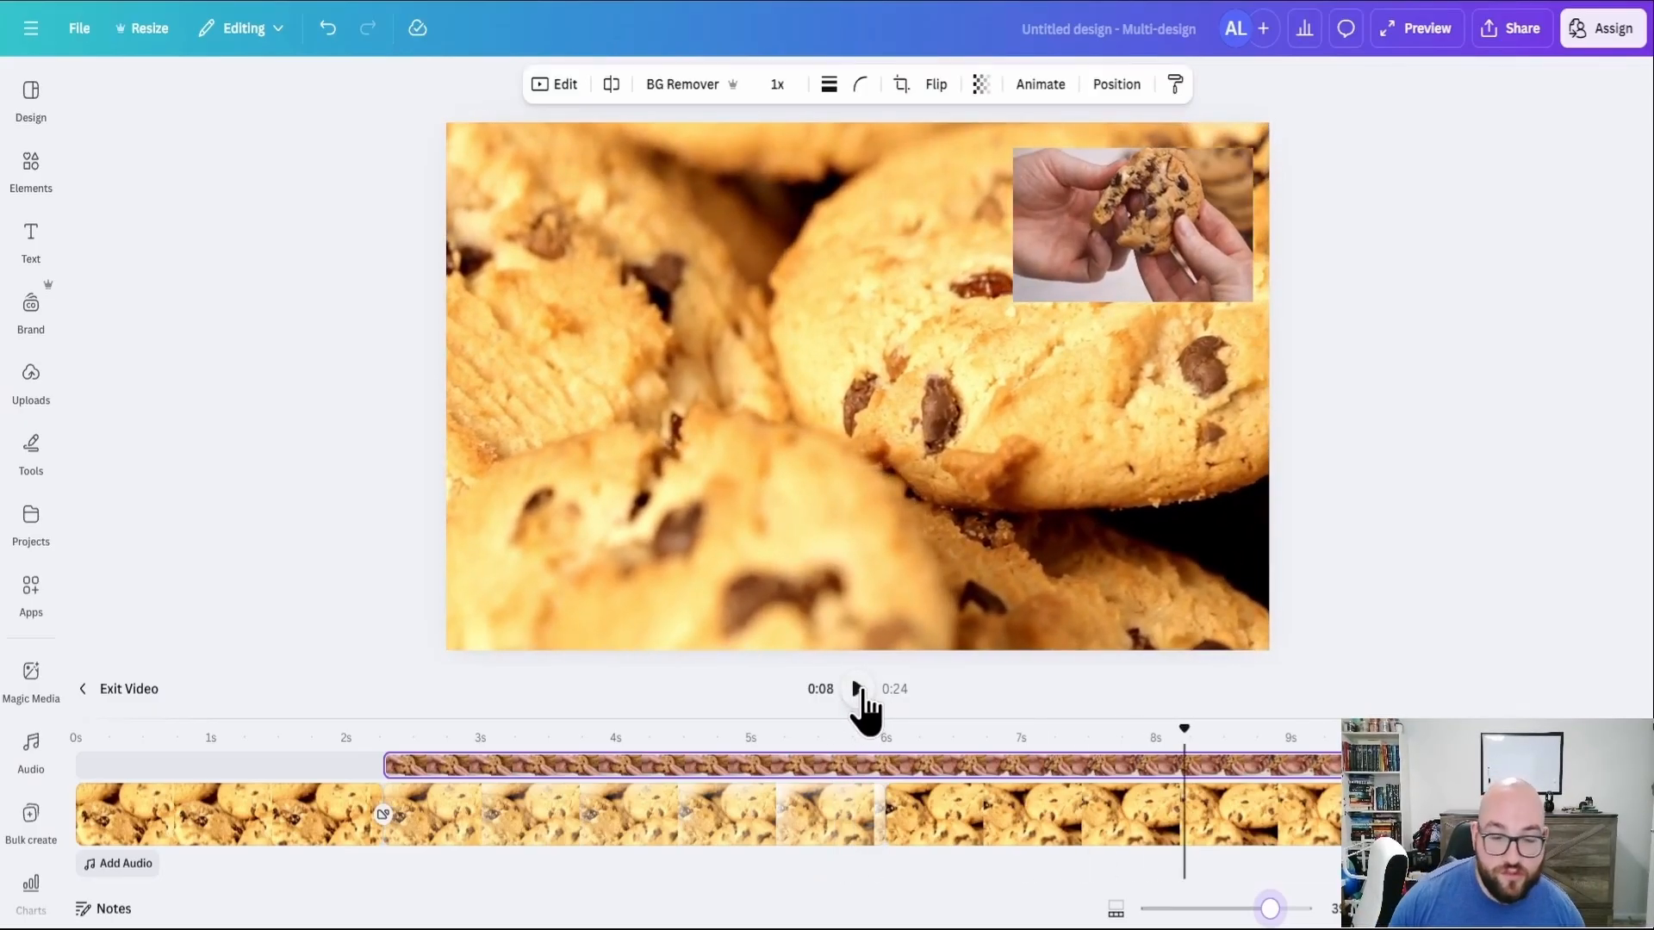
# - Remove the overlay clip's background and enlarge the clip until it extends past the edges of the video frame
pyautogui.click(1104, 242)
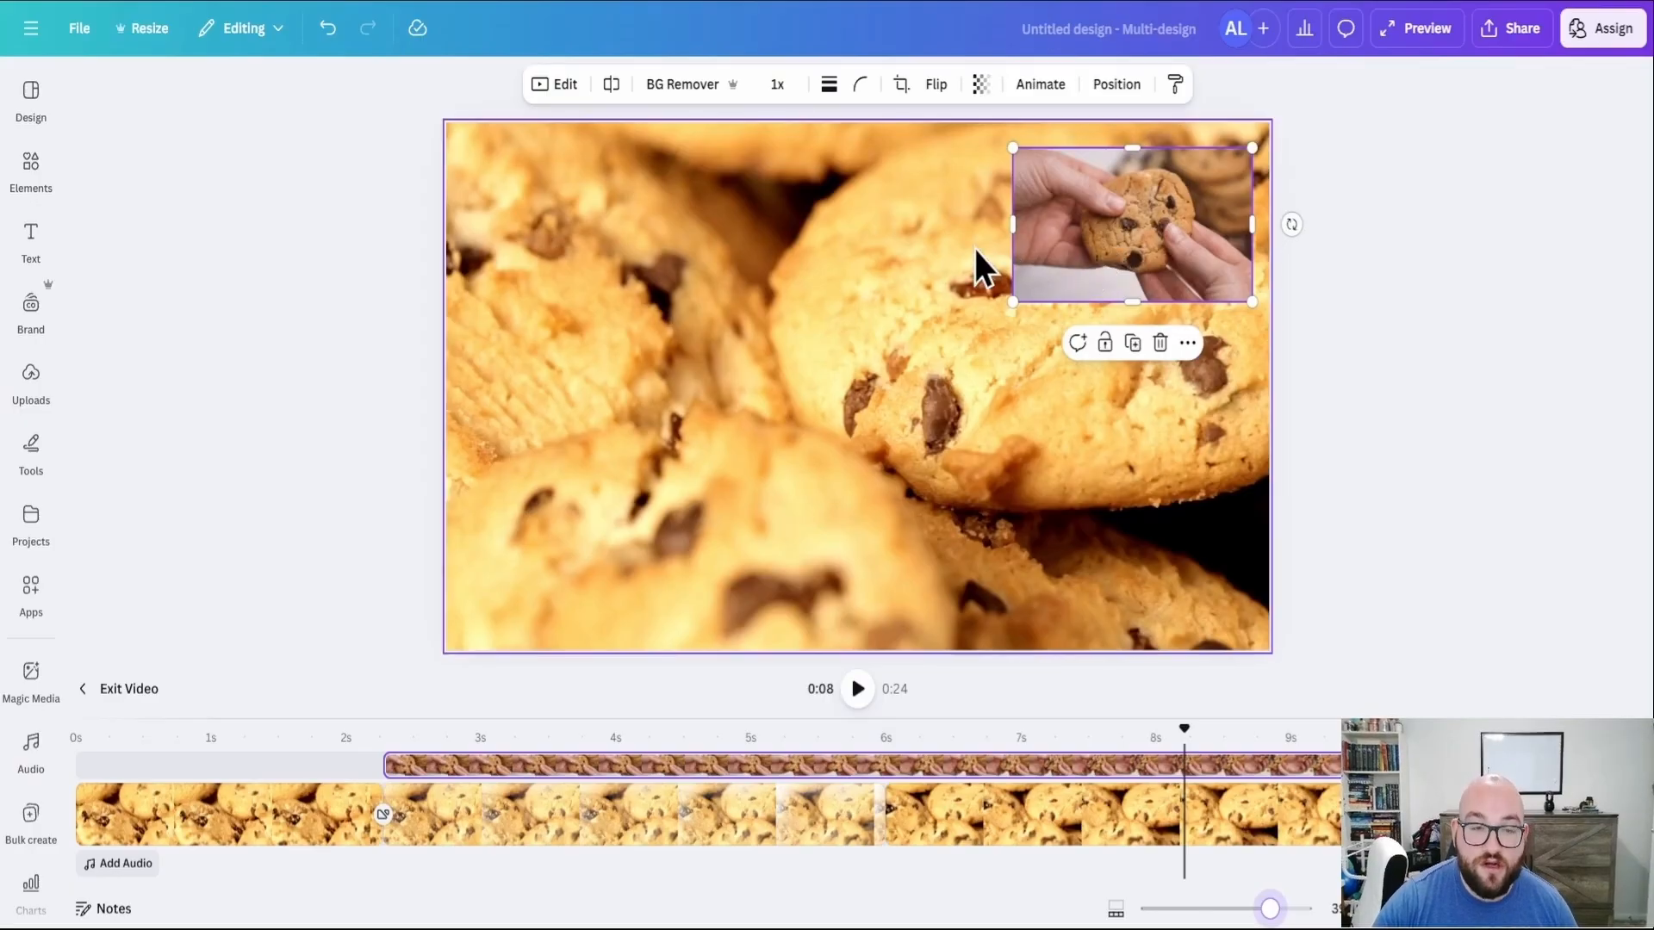
pyautogui.click(683, 83)
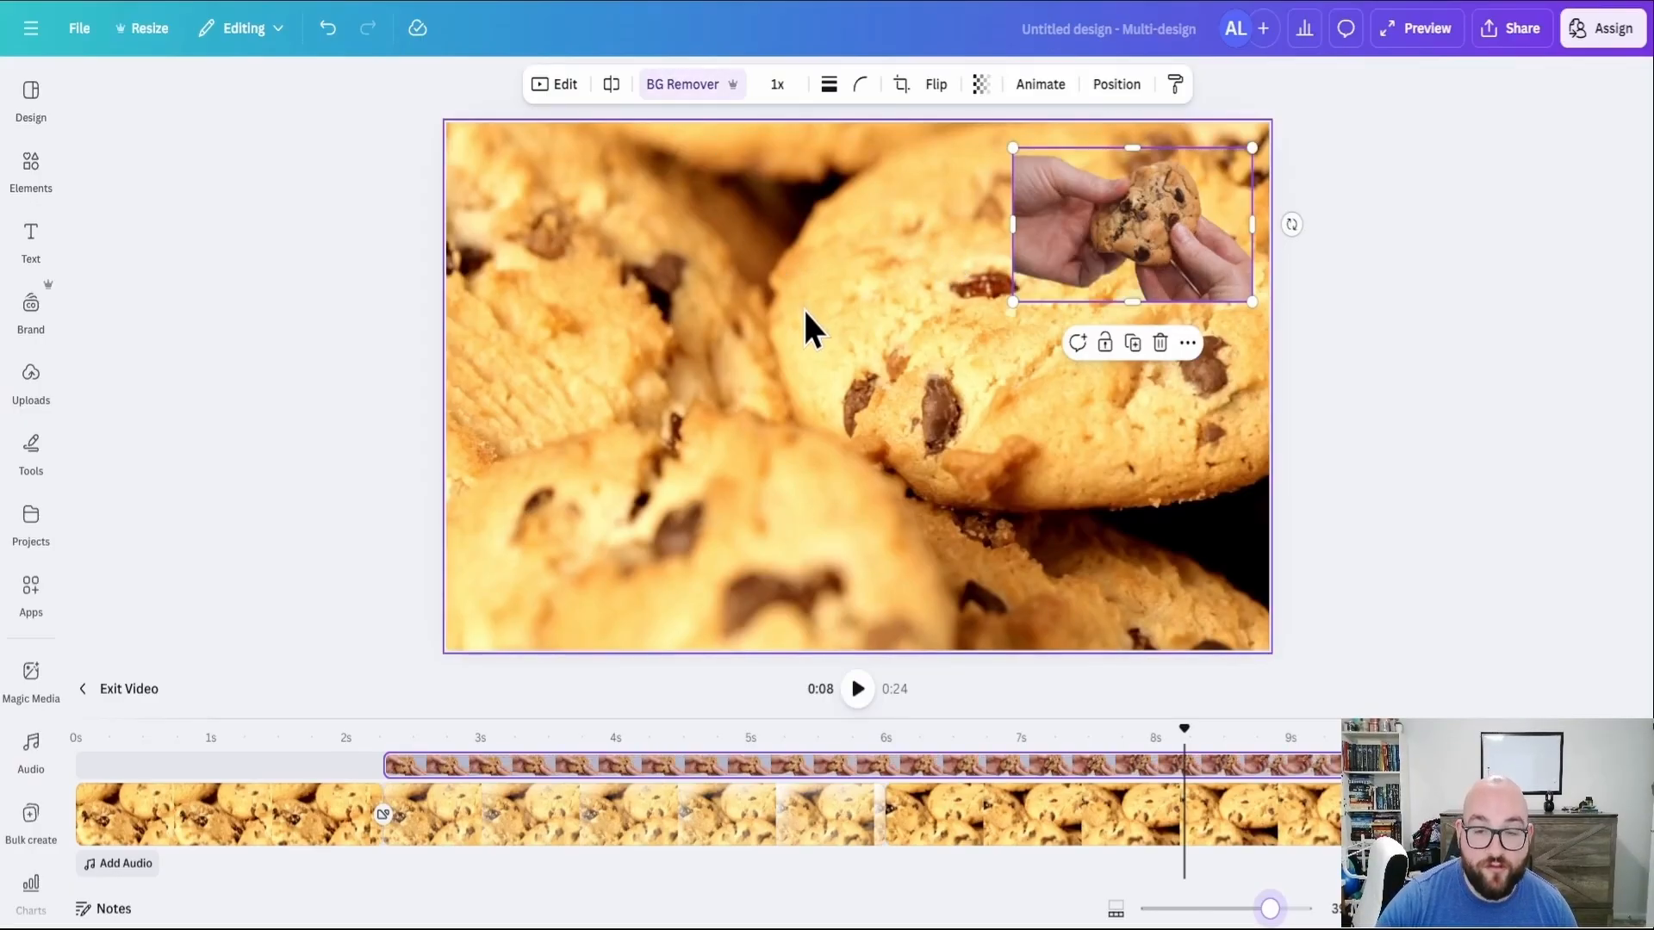
pyautogui.moveTo(1120, 200); pyautogui.dragTo(731, 399)
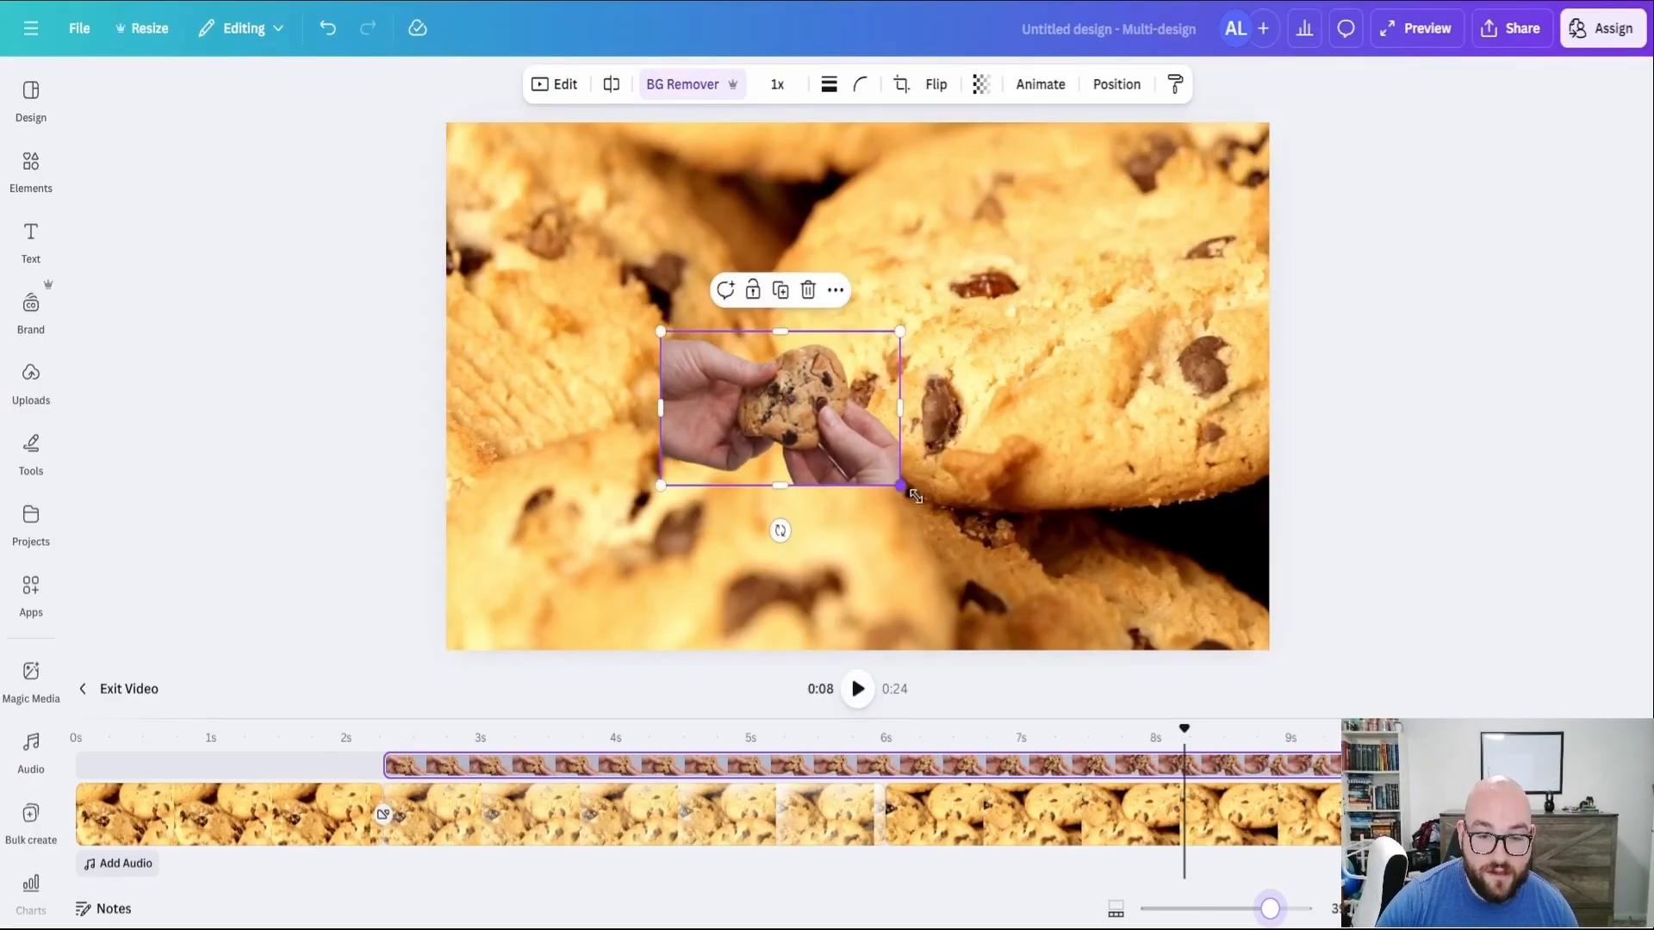
pyautogui.moveTo(898, 484); pyautogui.dragTo(1299, 623)
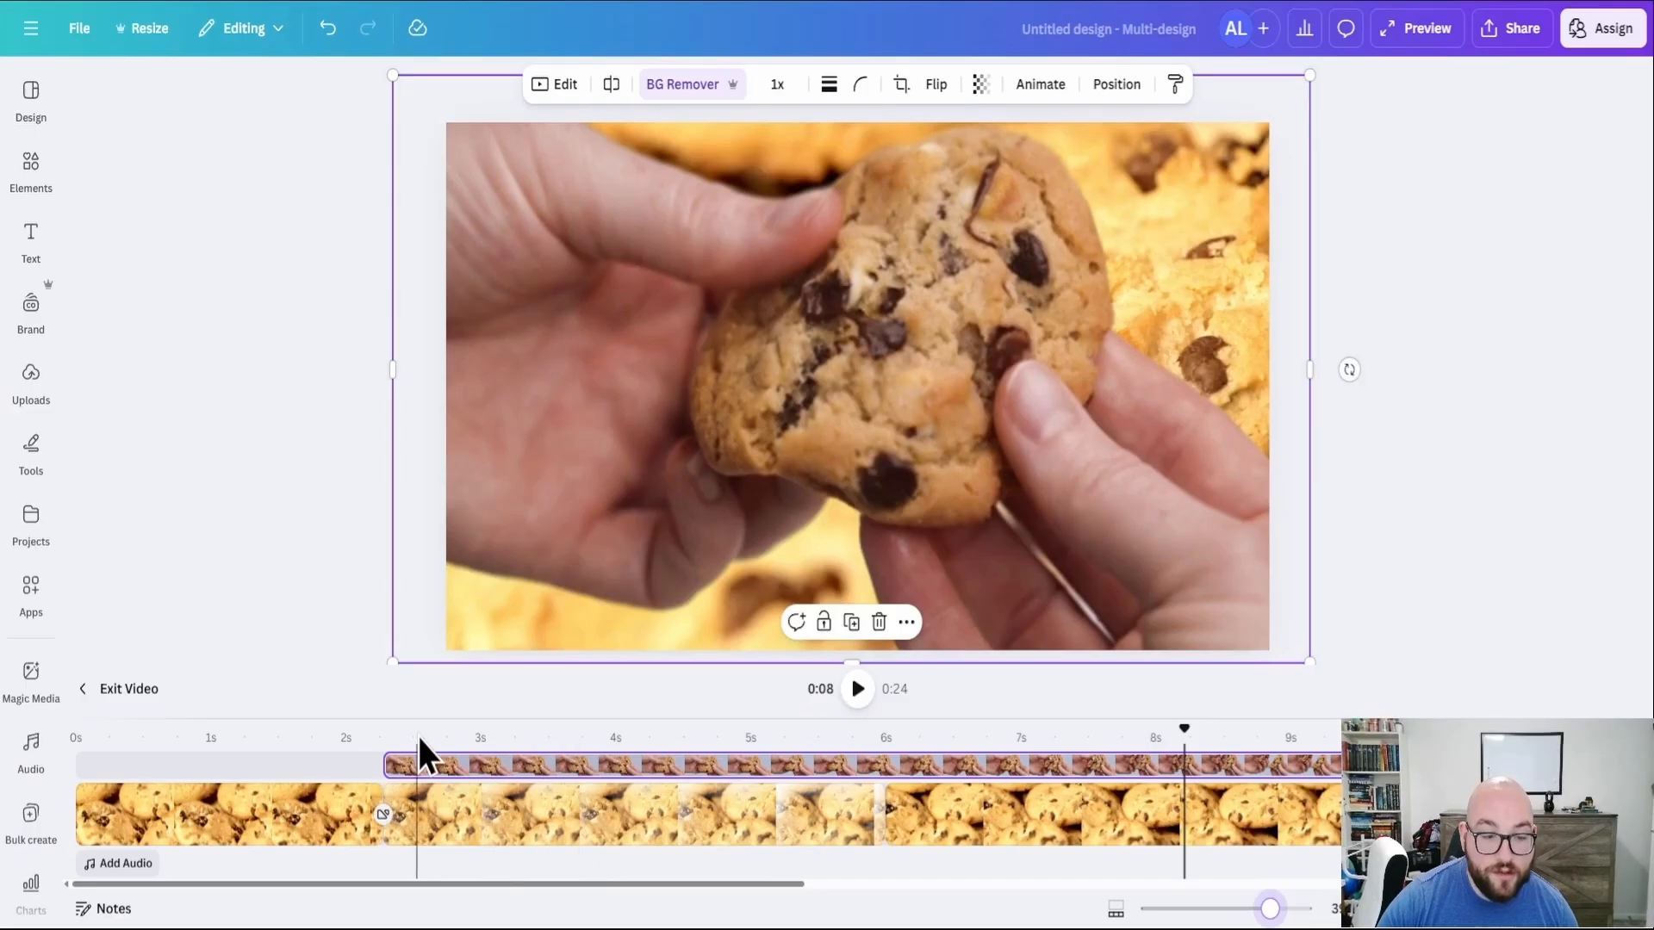
# - Play the video from the start of the overlay clip to review the cut-out hands over the cookie background
pyautogui.click(417, 736)
pyautogui.click(857, 689)
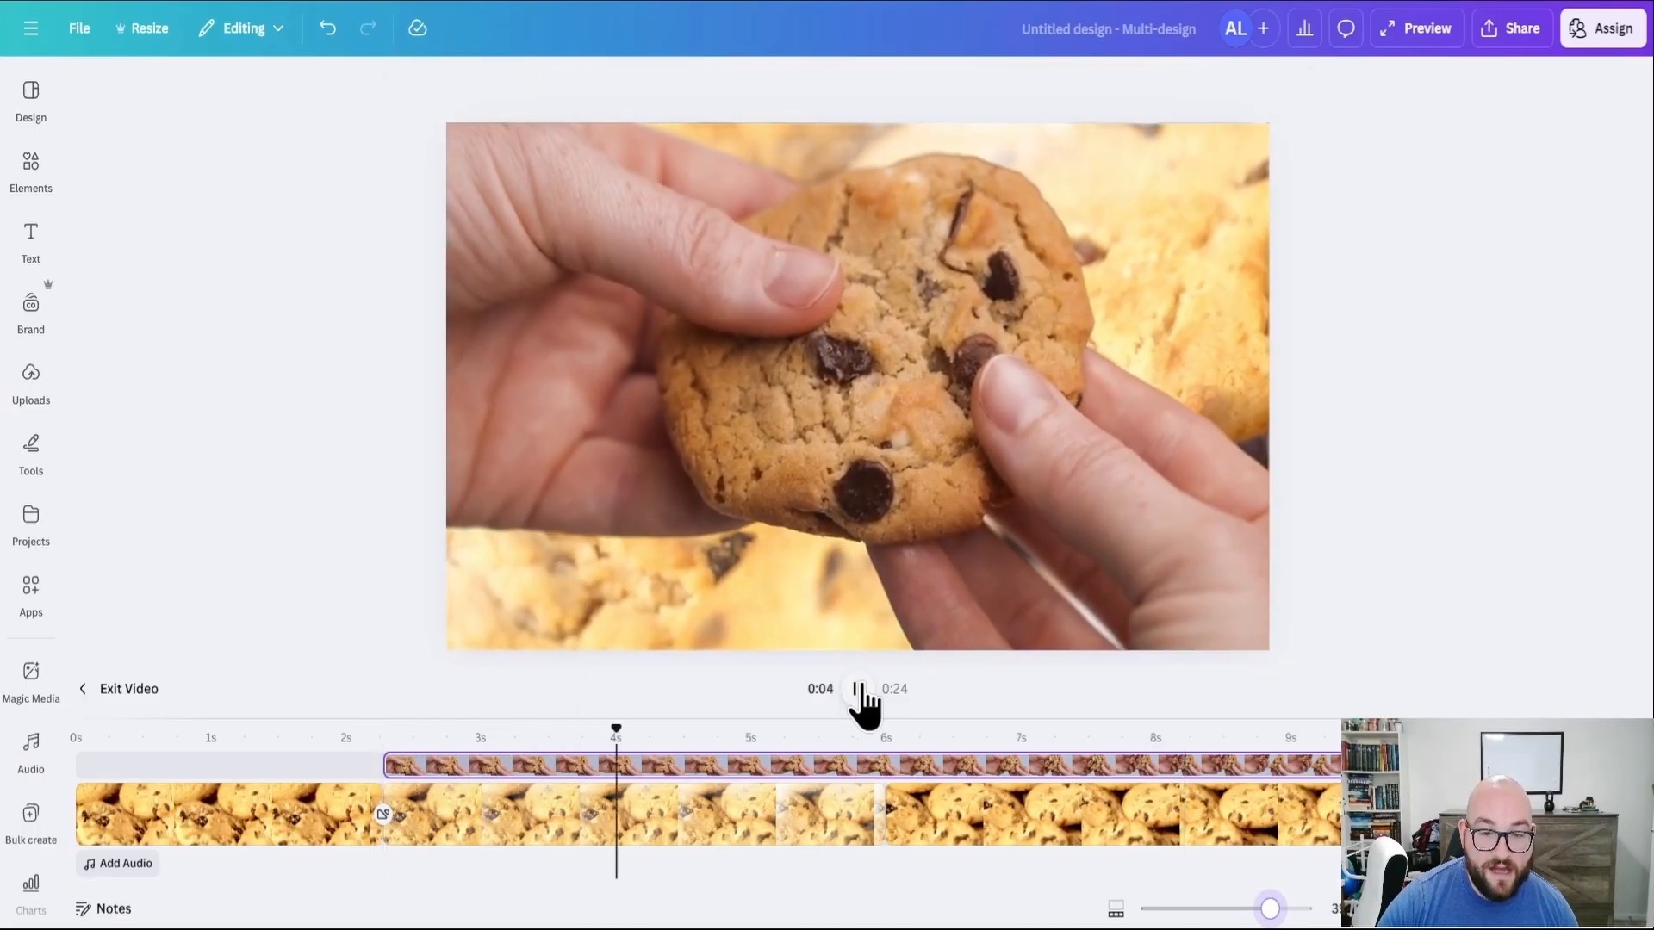
pyautogui.click(859, 693)
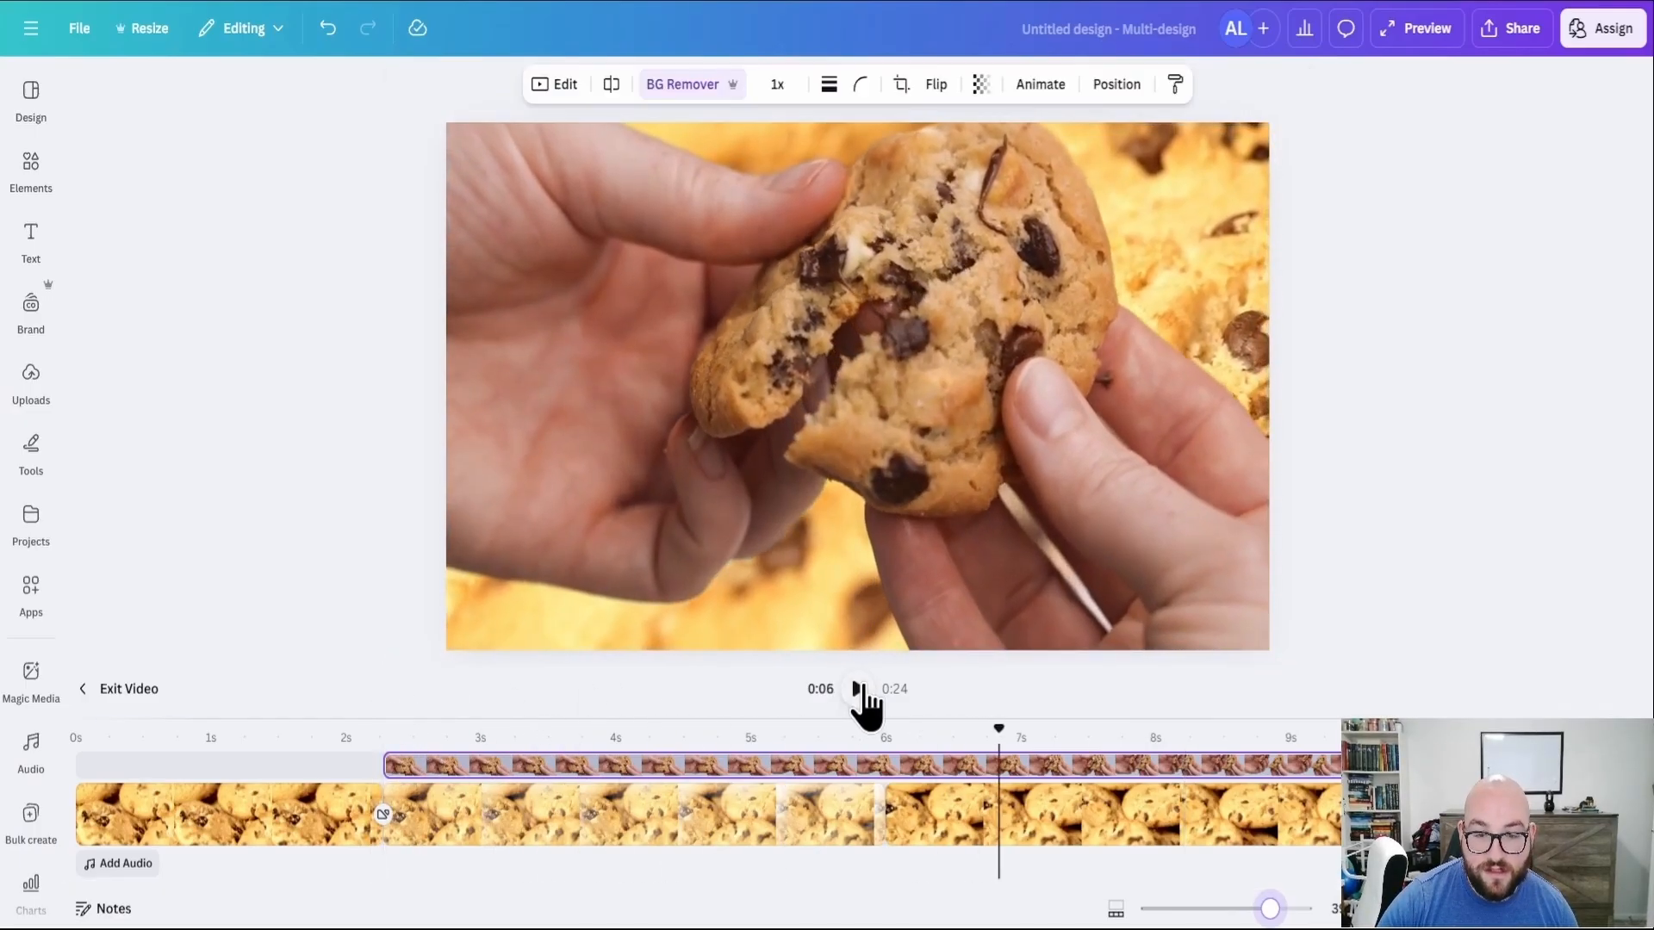
pyautogui.moveTo(998, 736); pyautogui.dragTo(879, 737)
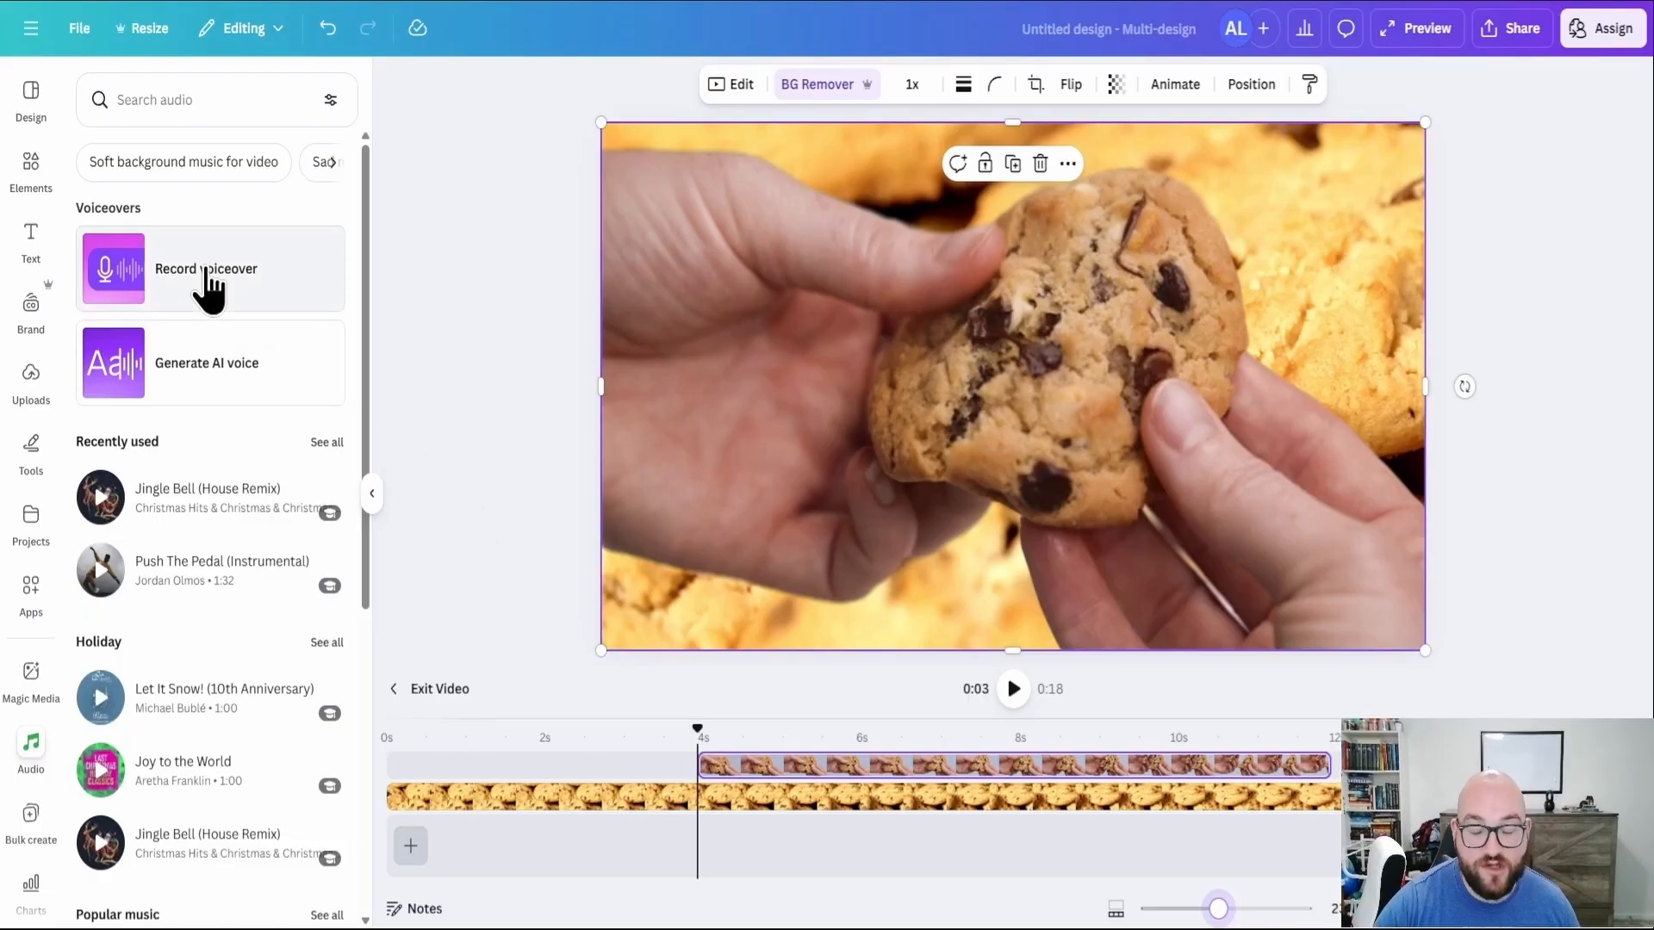
# - Record a voiceover of about 3.7 seconds starting at about 4 seconds, checking the available microphones before recording
pyautogui.click(241, 381)
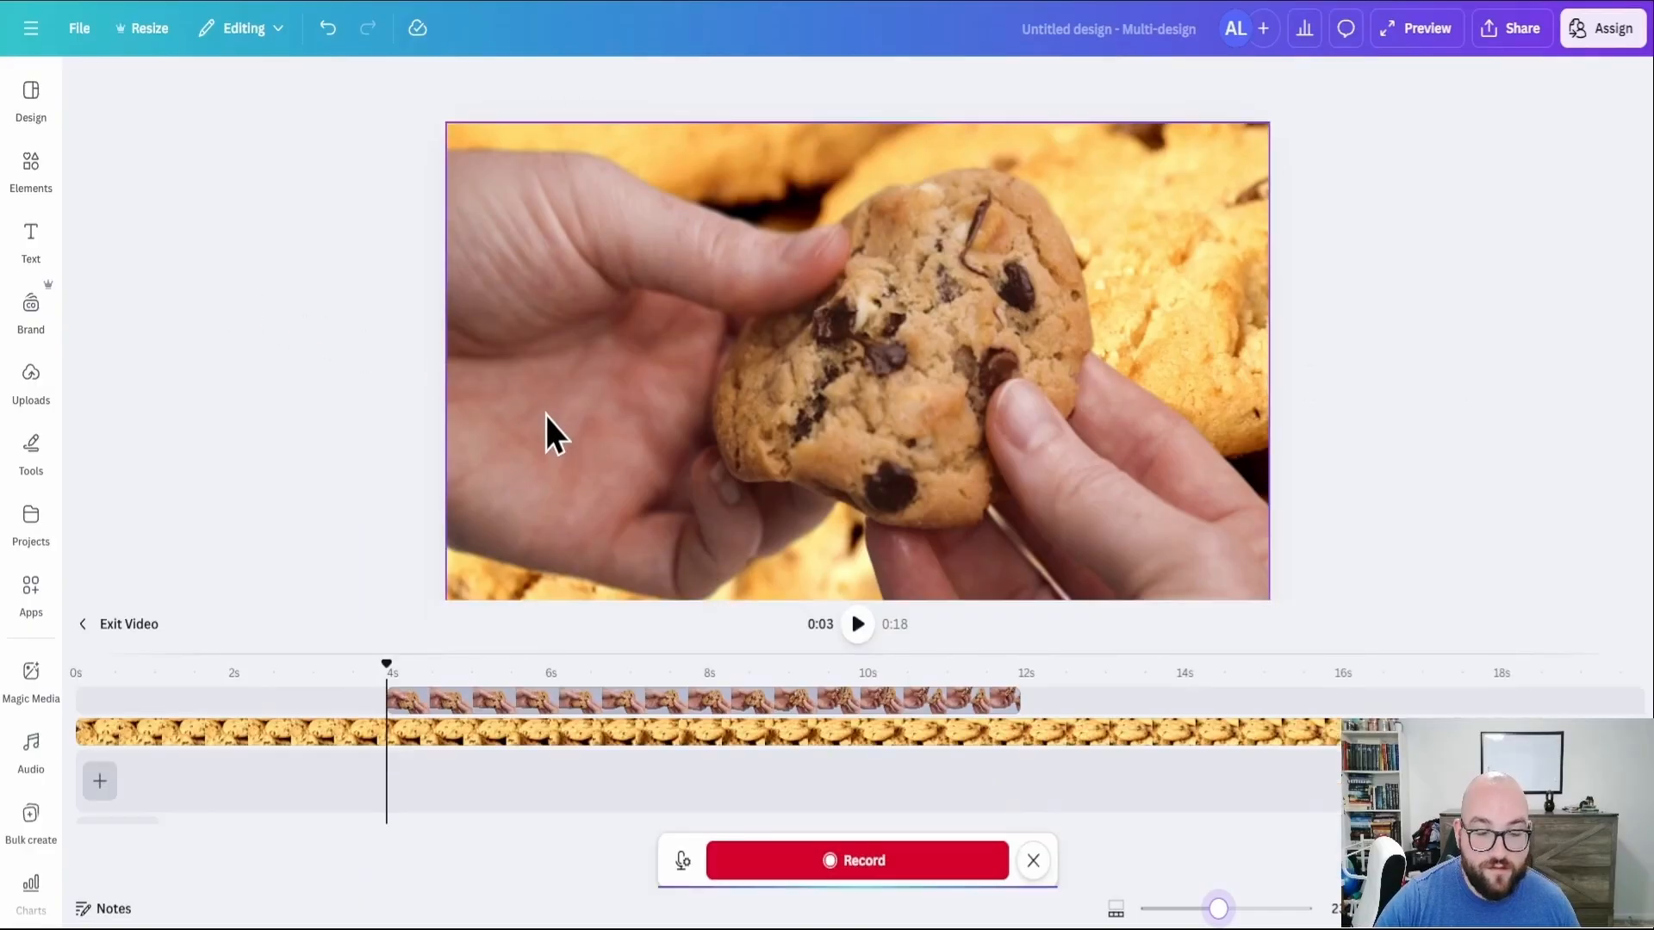
pyautogui.click(683, 861)
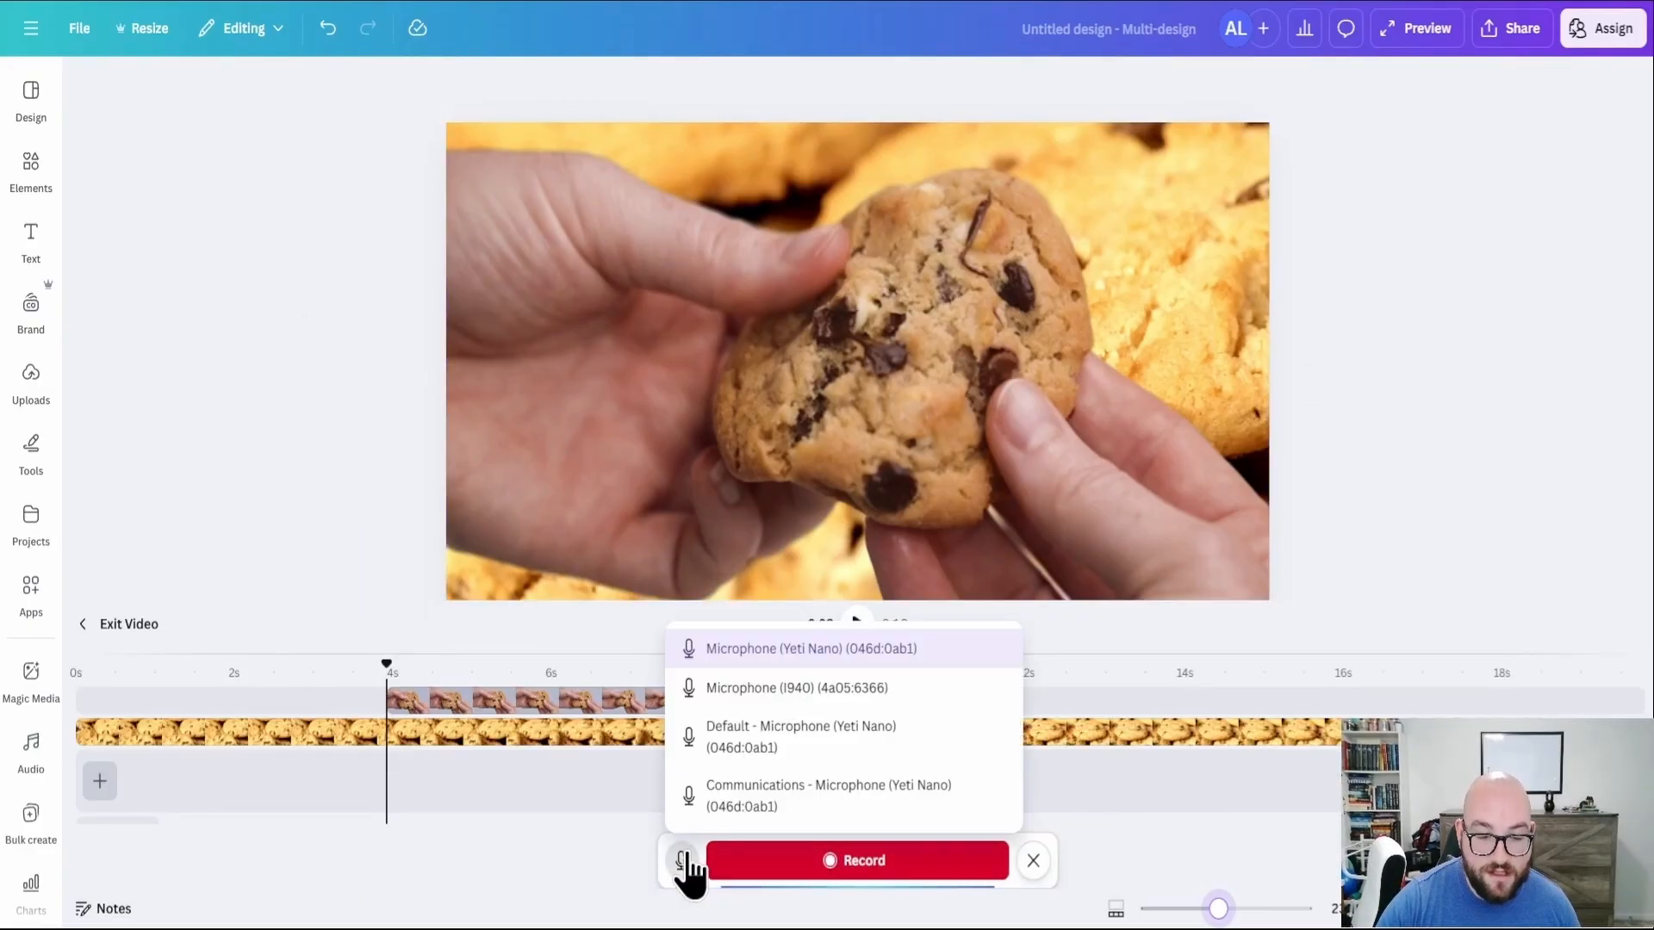
pyautogui.click(862, 861)
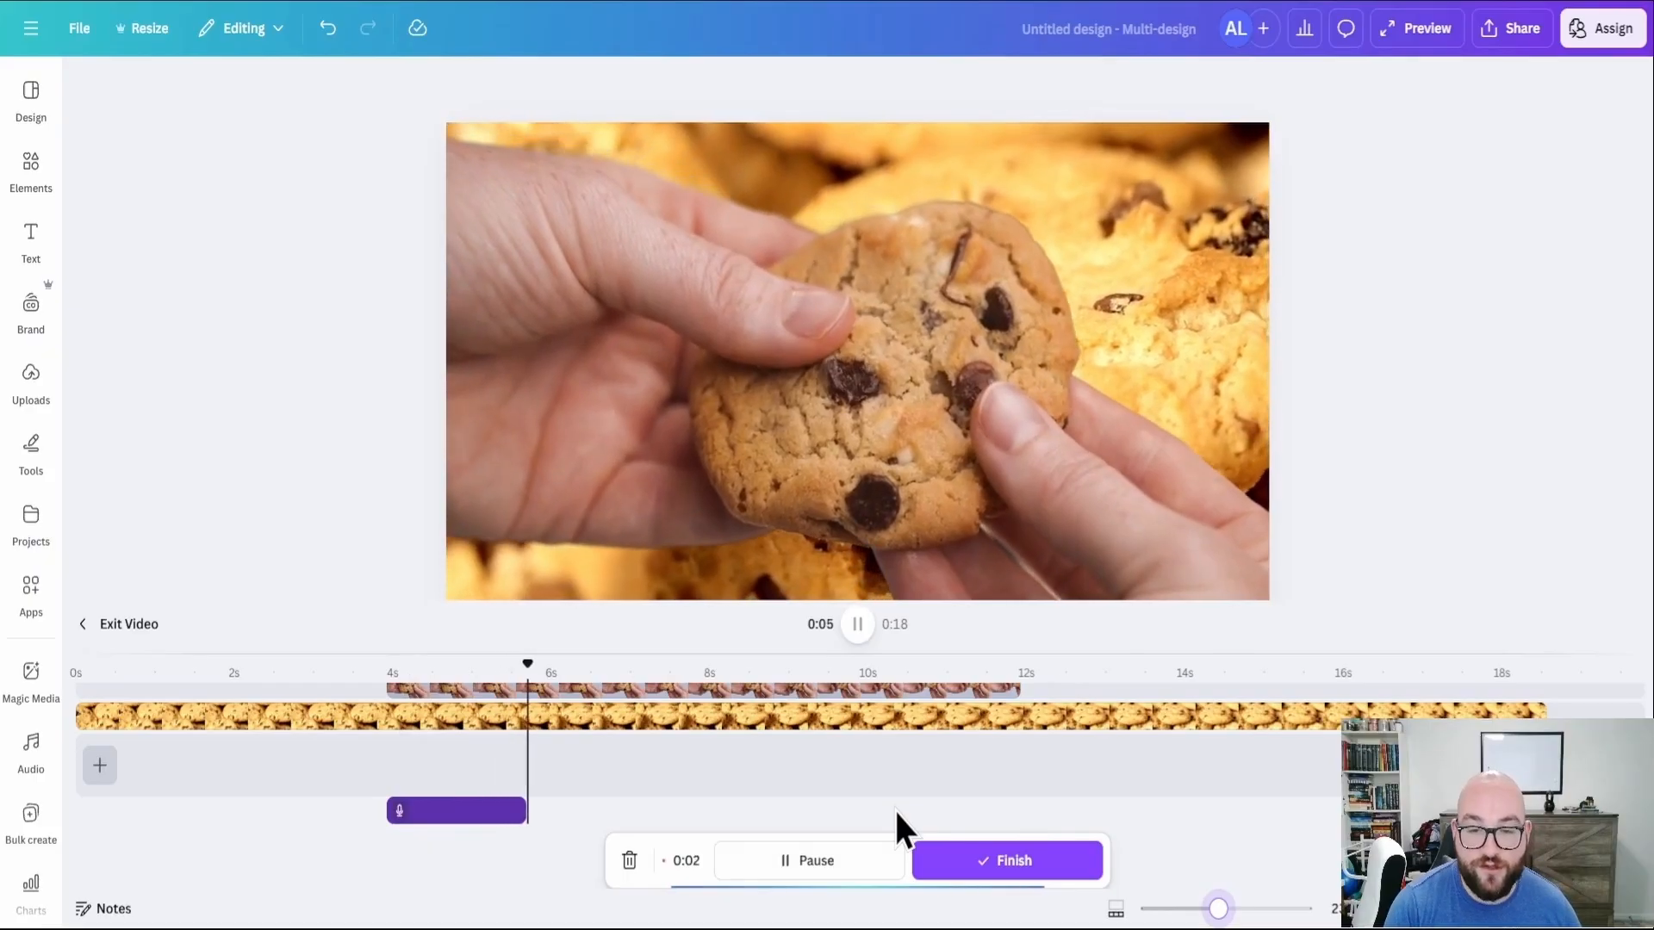
pyautogui.click(999, 860)
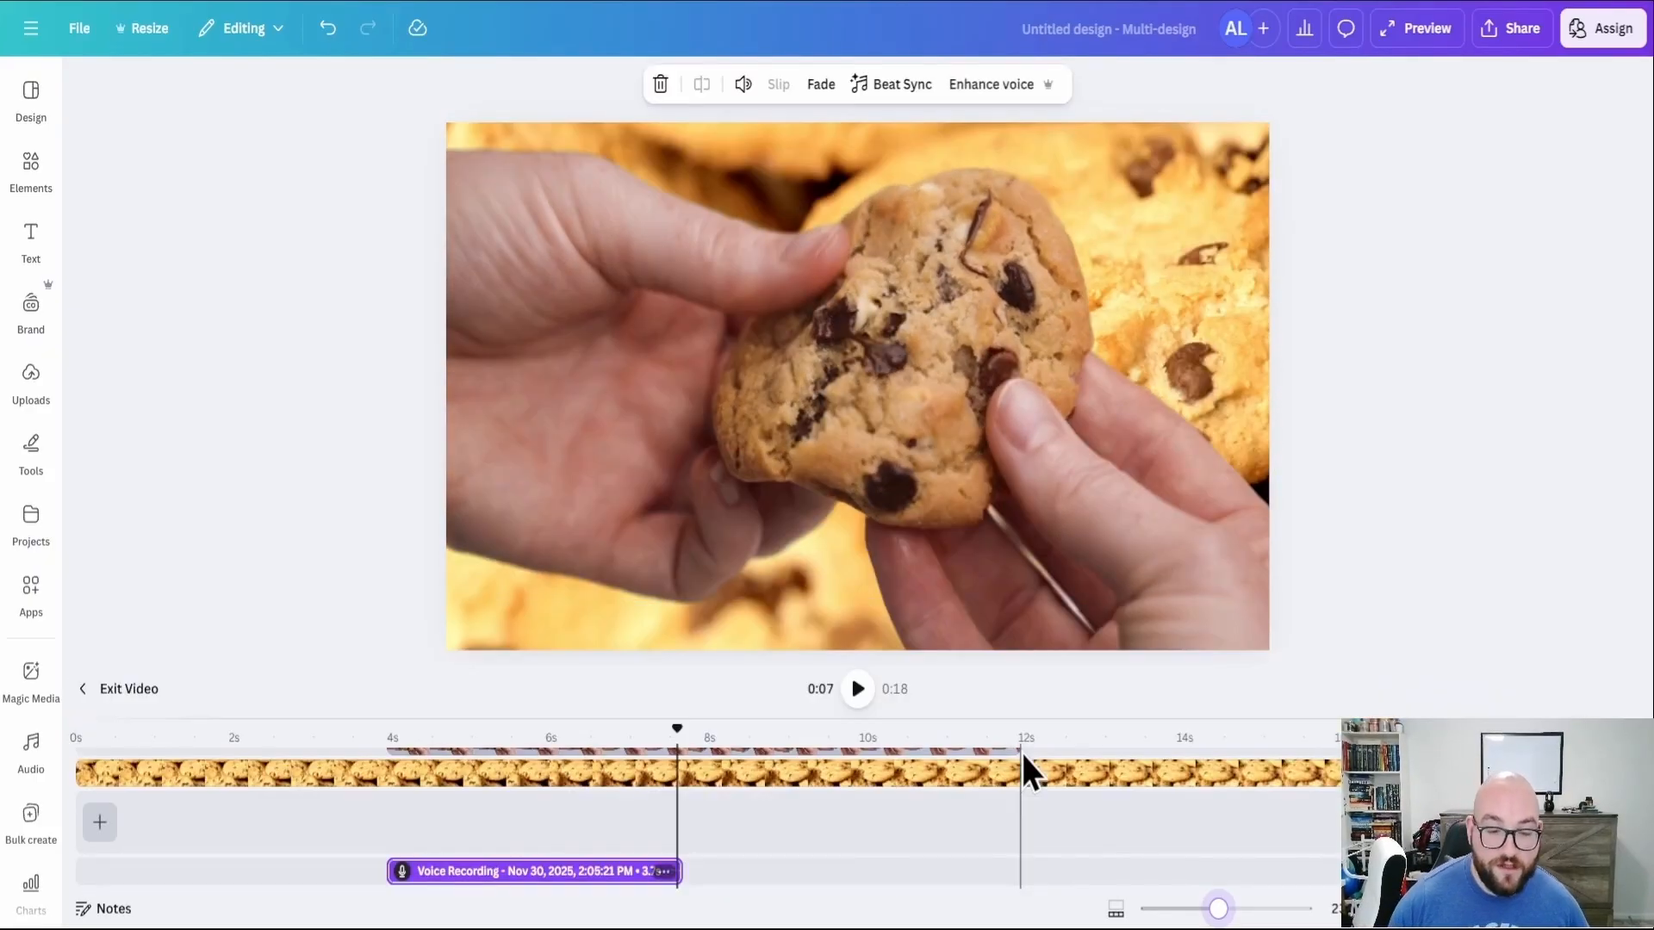
# - Move the voiceover recording earlier to start at about 1 second and open the audio library
pyautogui.moveTo(603, 871); pyautogui.dragTo(308, 900)
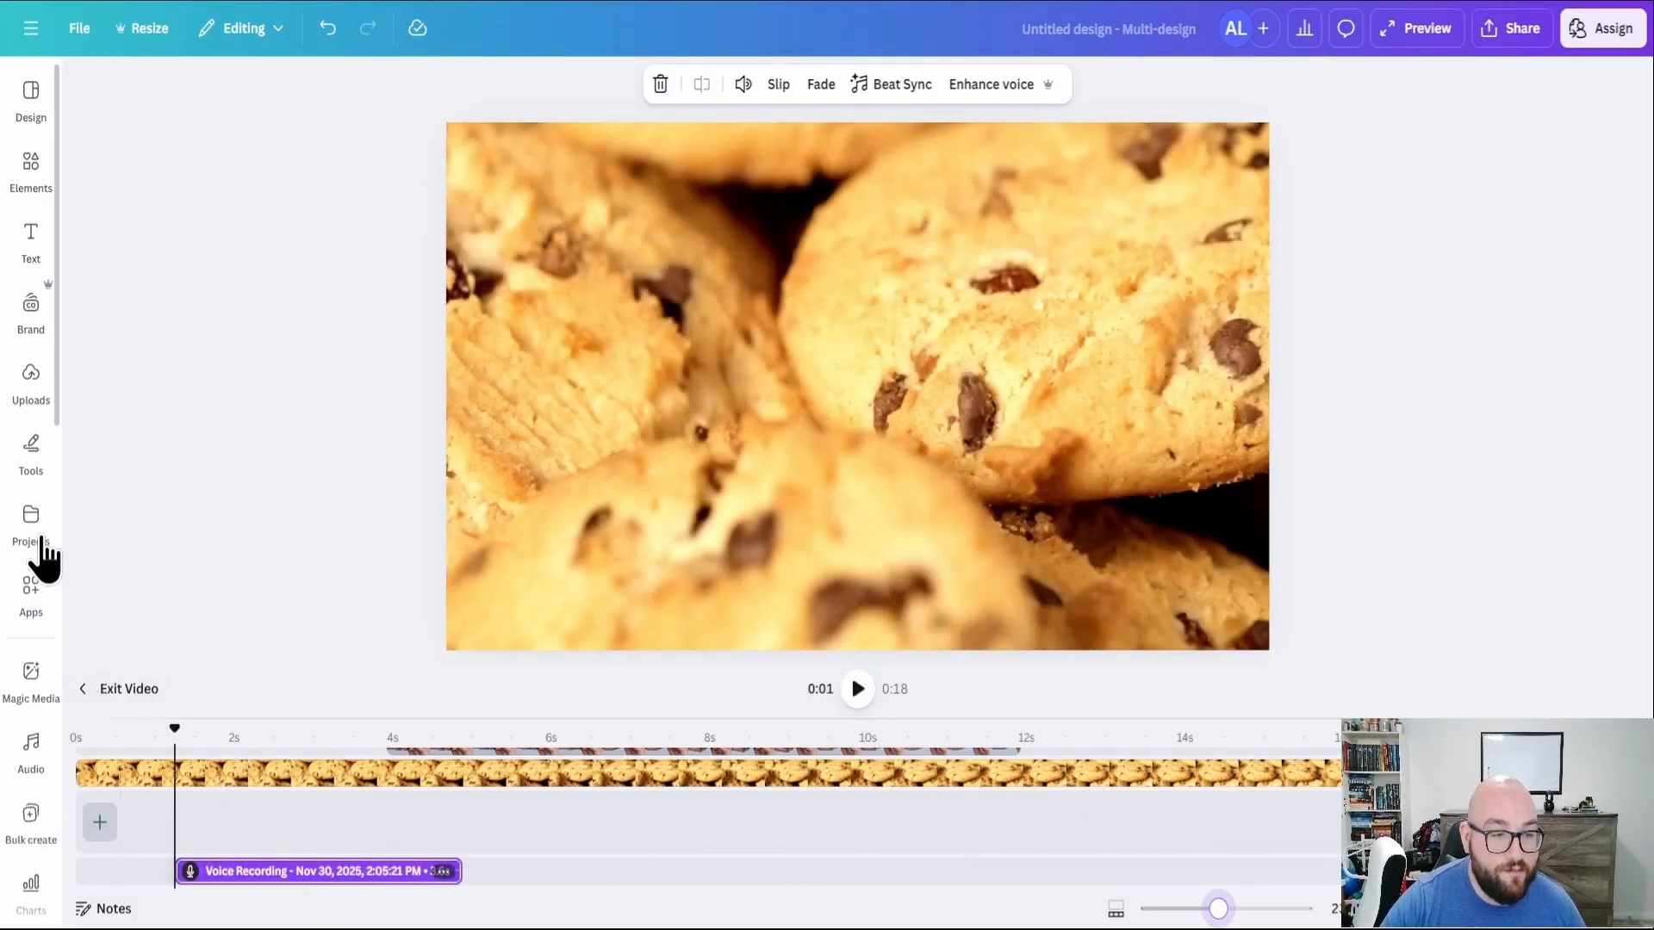
pyautogui.scroll(-1, 18, 516)
pyautogui.scroll(1, 44, 649)
pyautogui.click(31, 745)
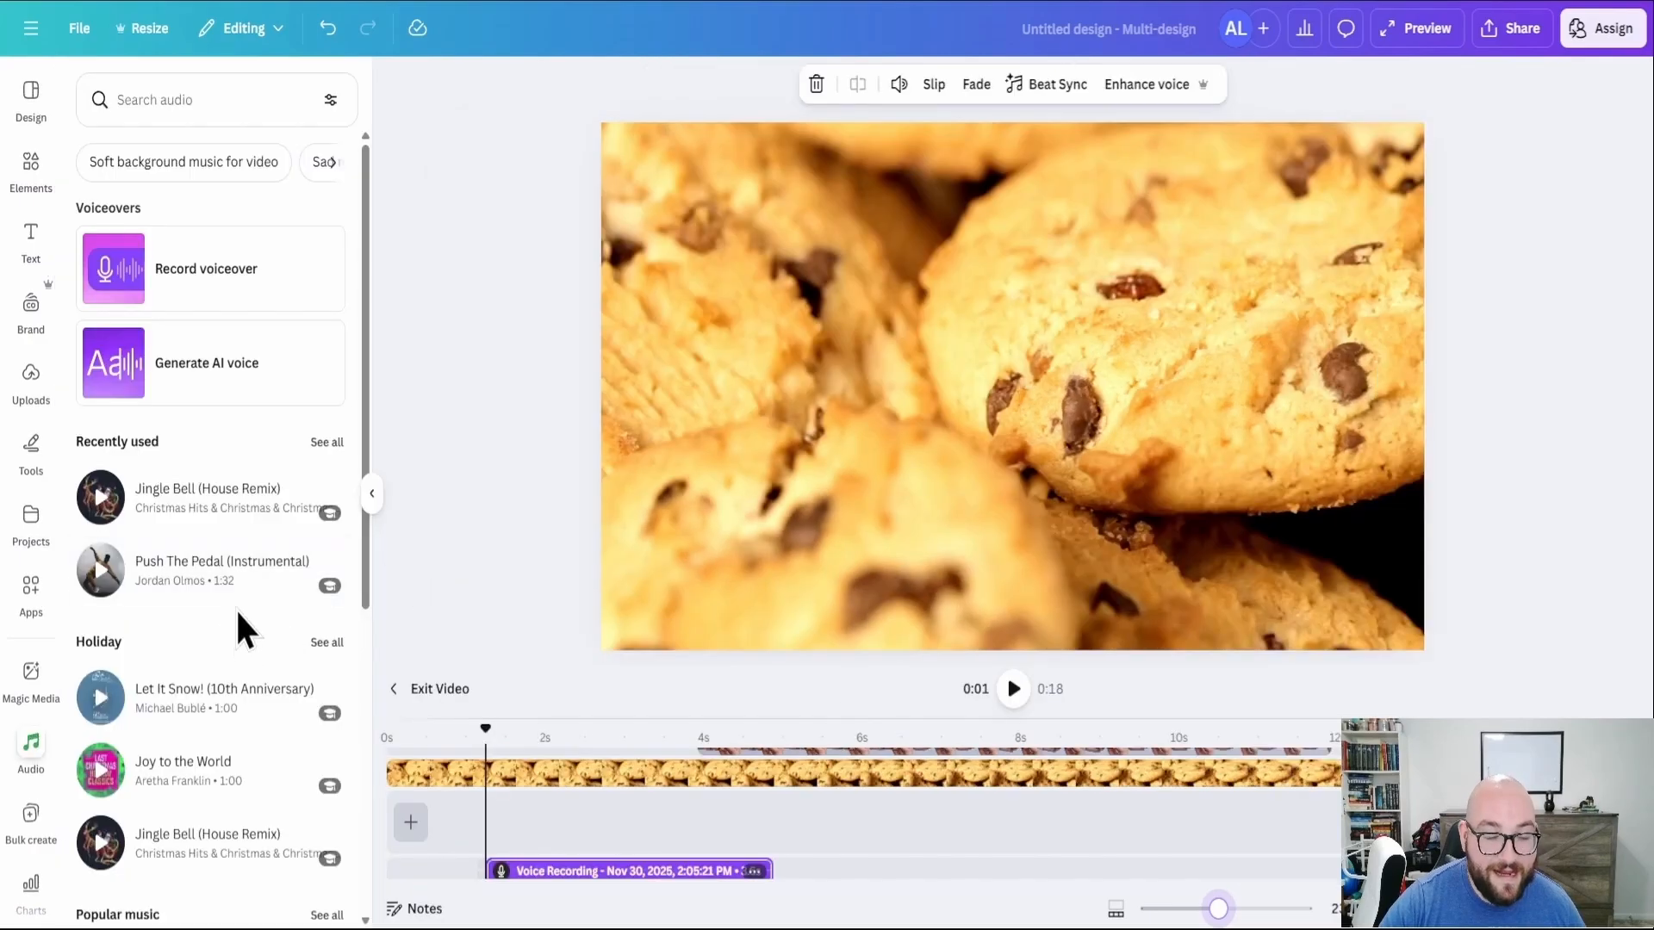
# - Browse the music, add Joy to the World to the timeline alongside the voiceover, and replace it with Cartoon Ukulele
pyautogui.scroll(-2, 245, 637)
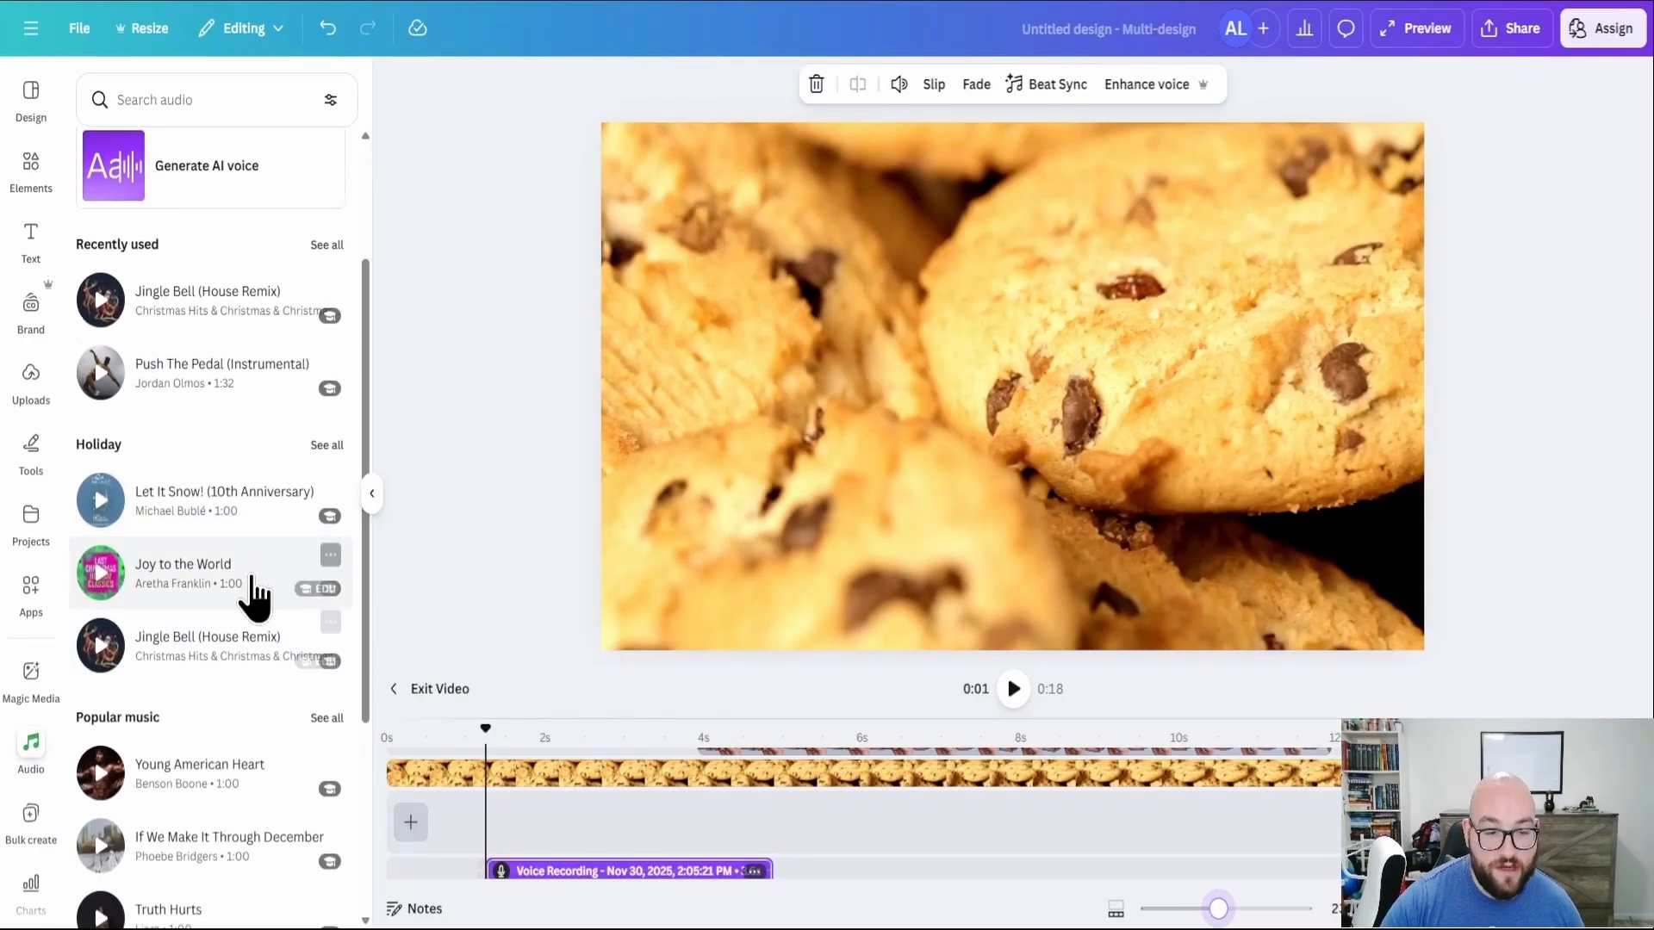
pyautogui.scroll(-3, 259, 646)
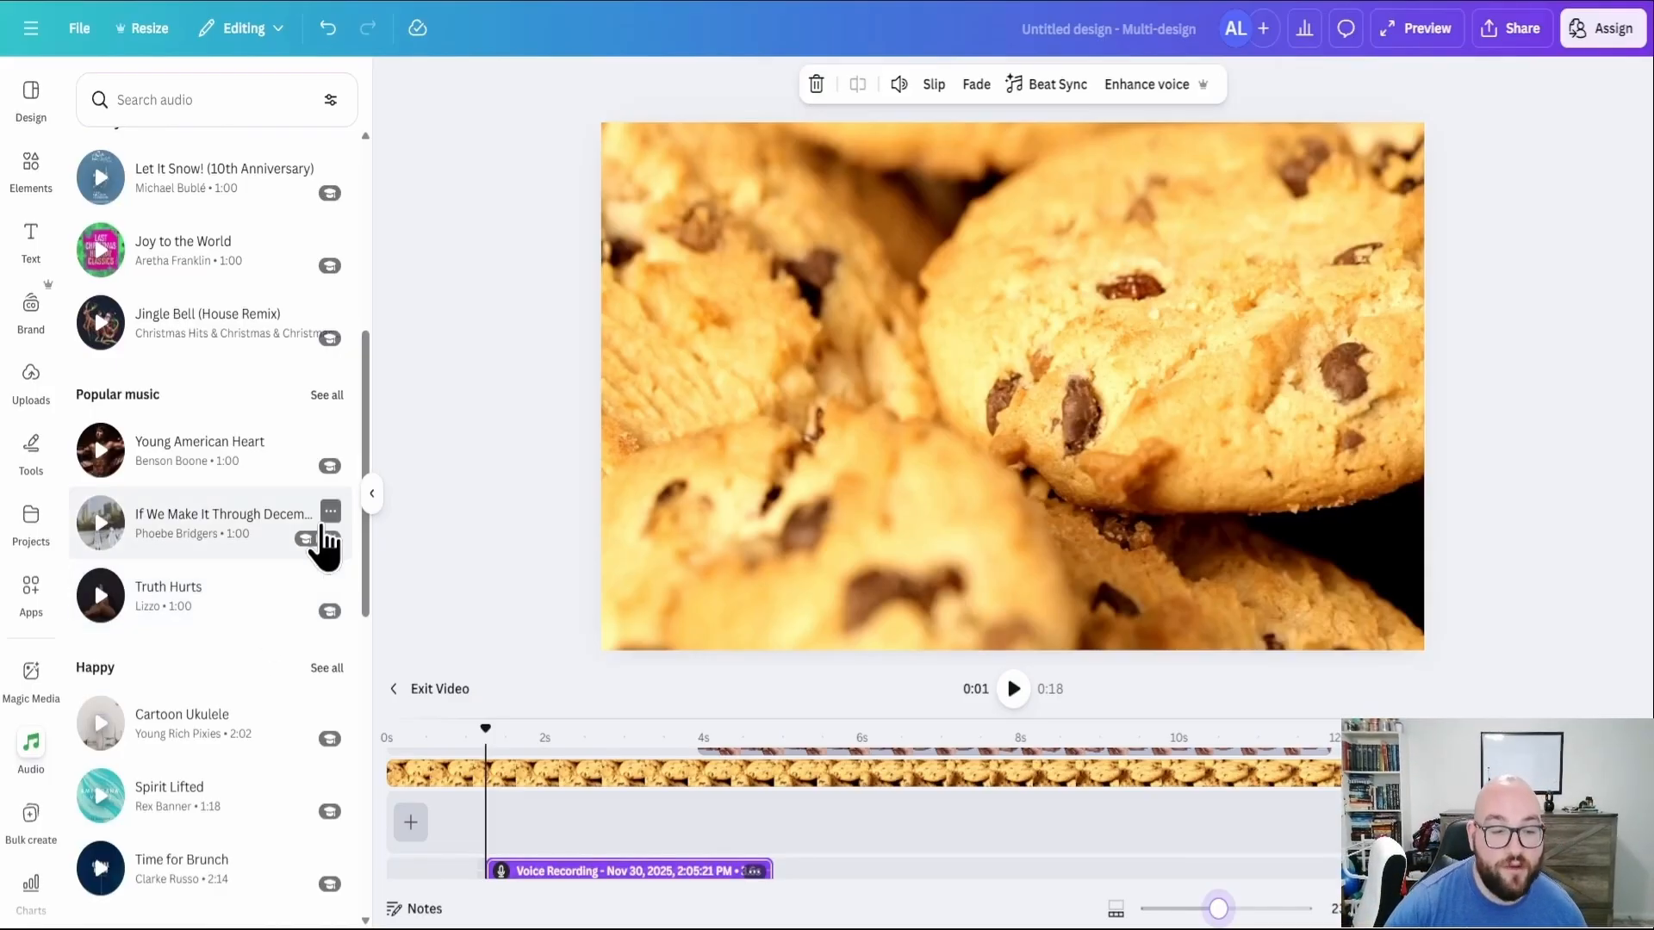
pyautogui.scroll(3, 162, 436)
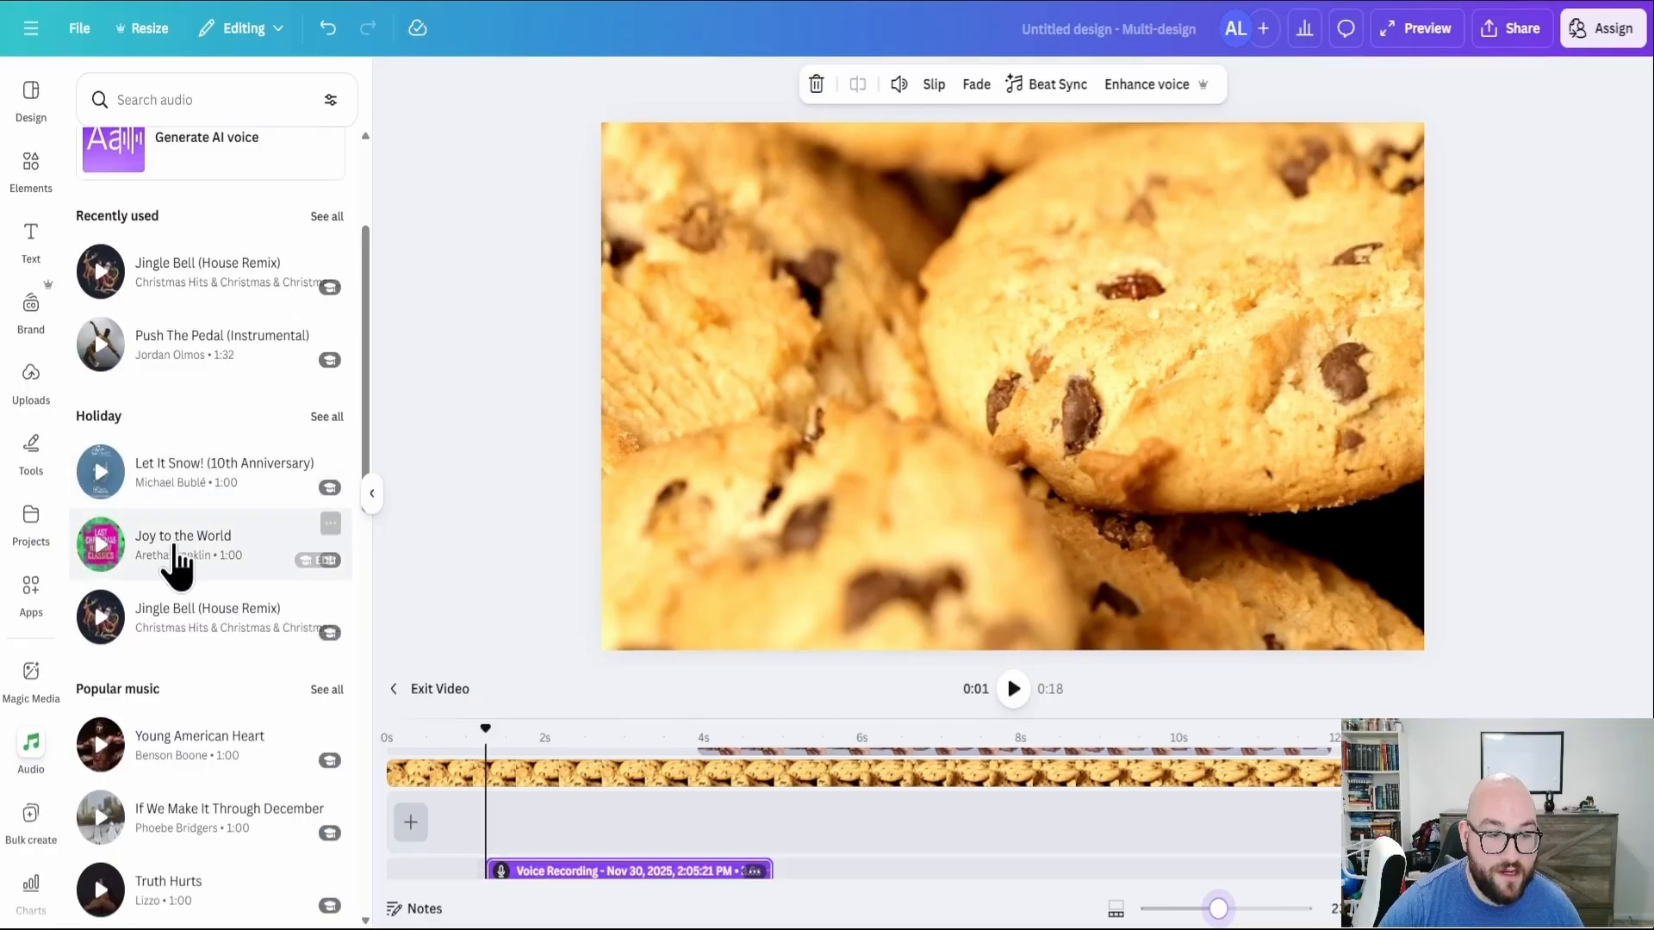
pyautogui.moveTo(176, 569); pyautogui.dragTo(503, 826)
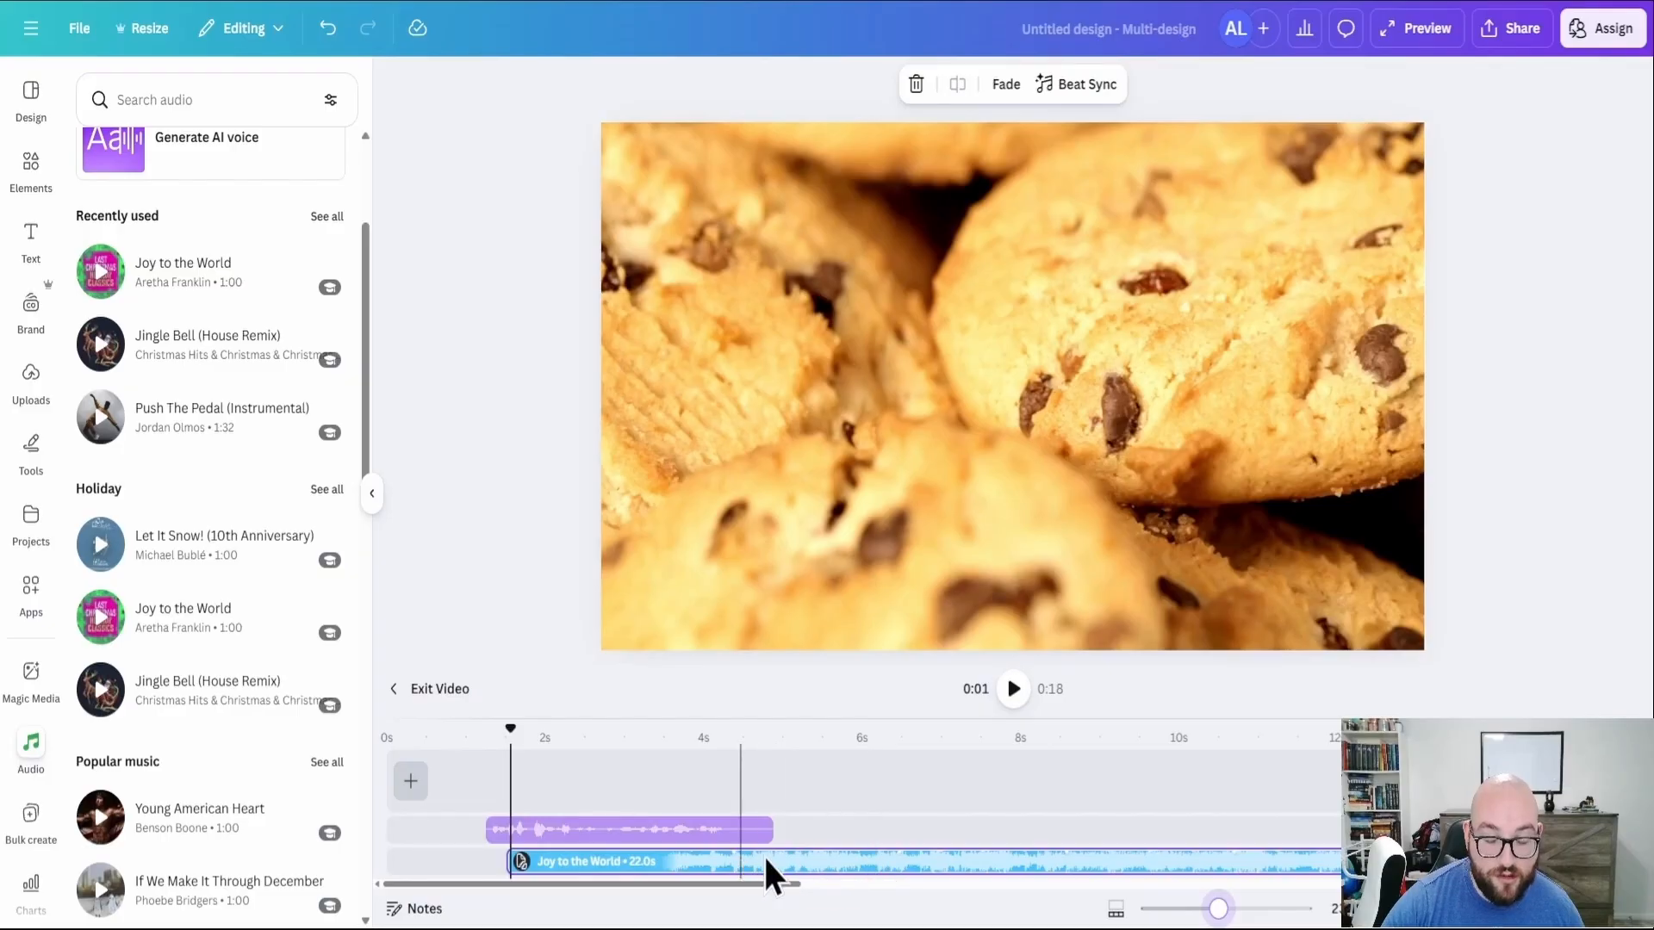
pyautogui.click(741, 856)
pyautogui.moveTo(1218, 908); pyautogui.dragTo(1163, 911)
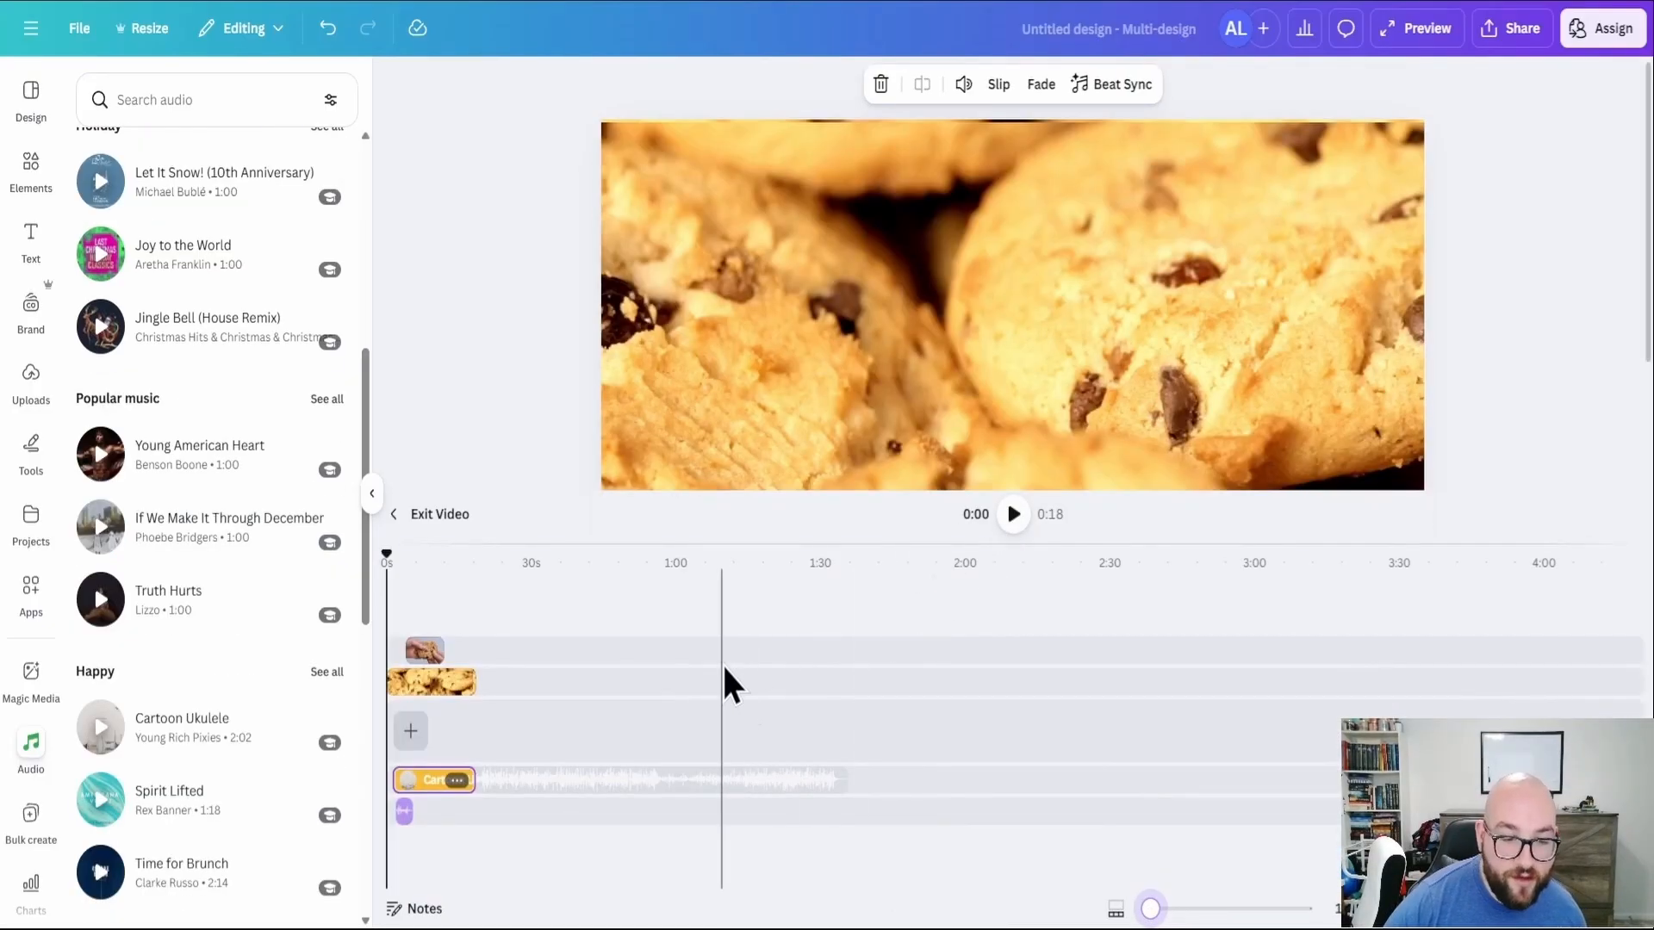
# - Play the video from the beginning to review the voiceover together with the background music
pyautogui.click(403, 810)
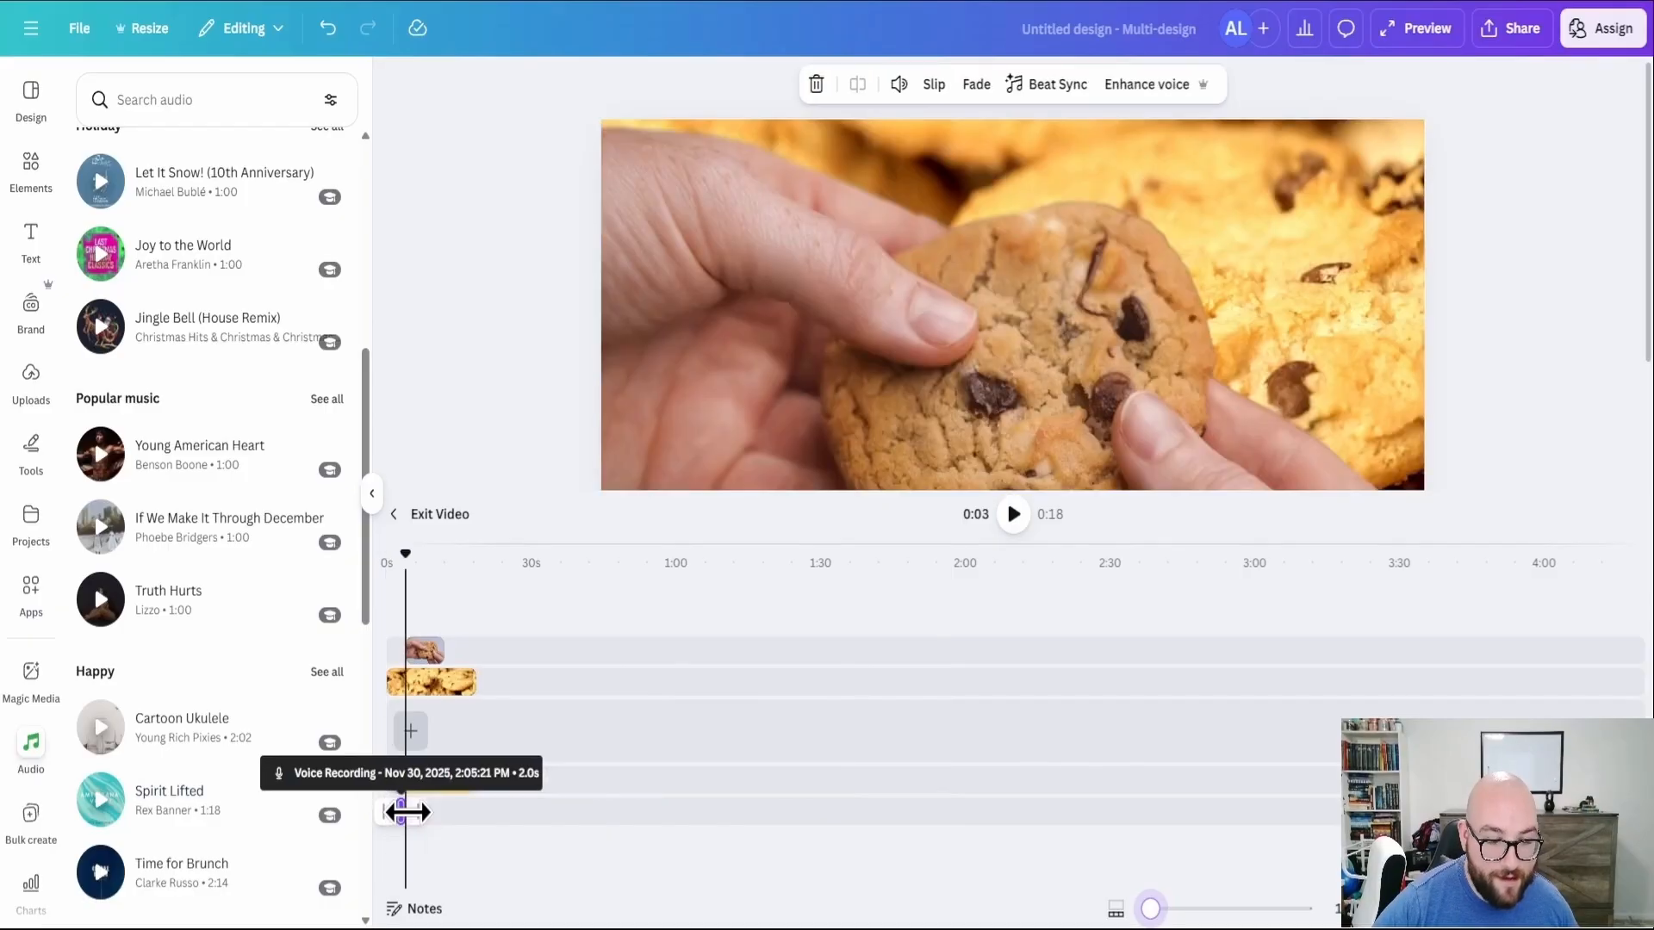
pyautogui.moveTo(402, 549); pyautogui.dragTo(401, 554)
pyautogui.click(388, 564)
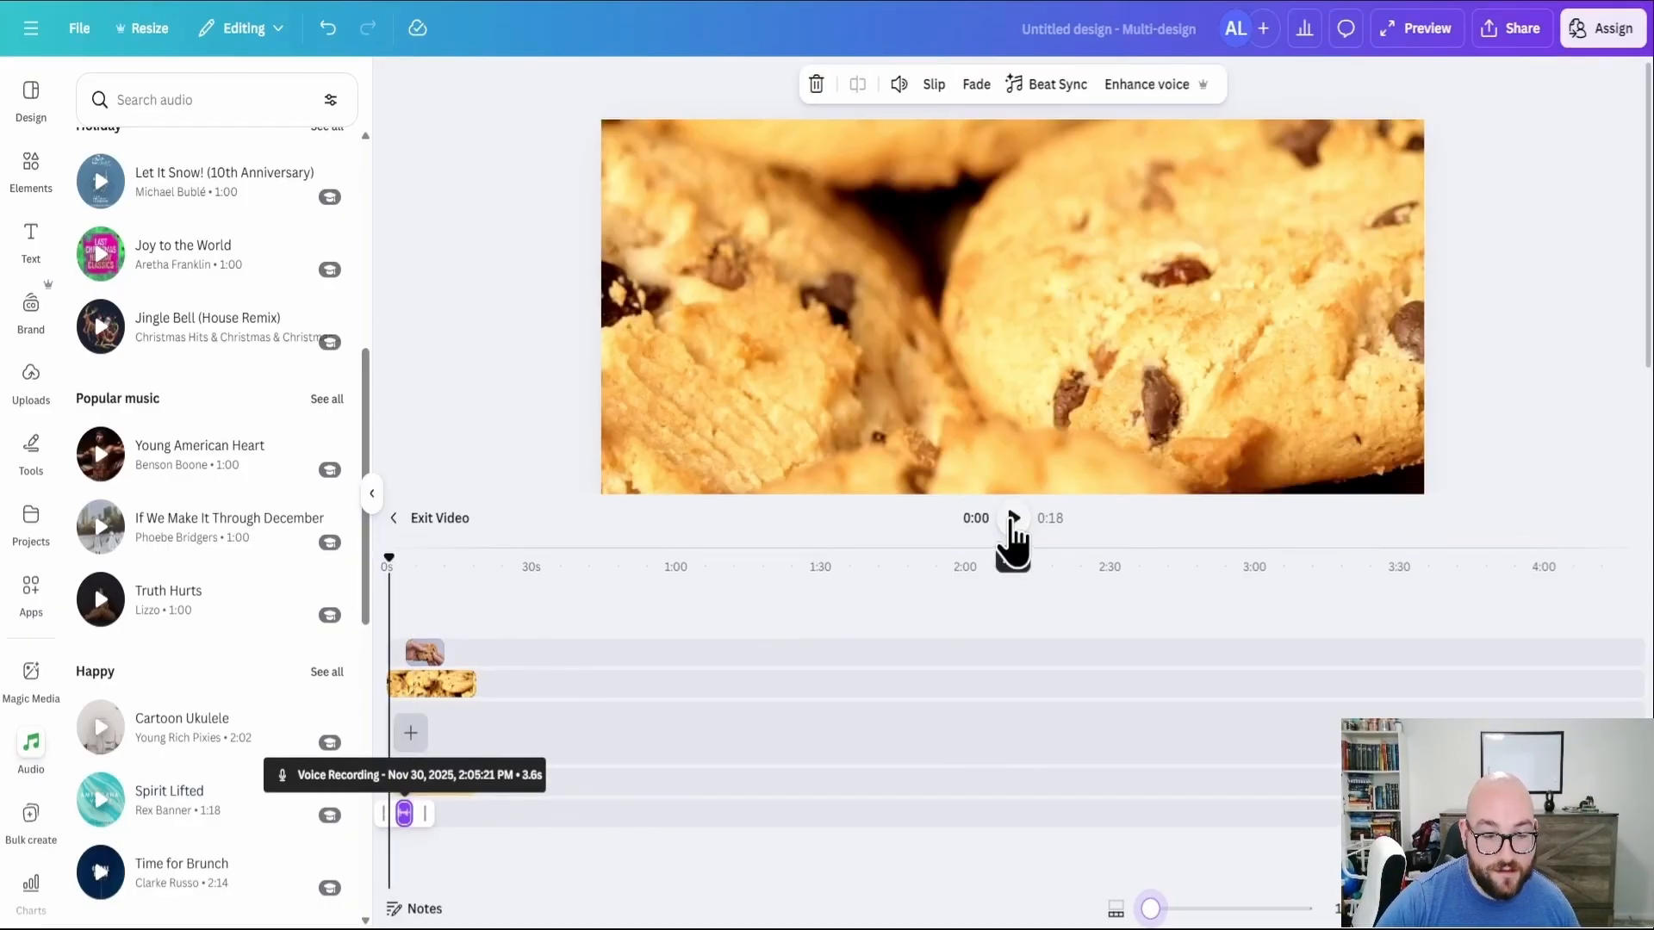
pyautogui.click(1013, 519)
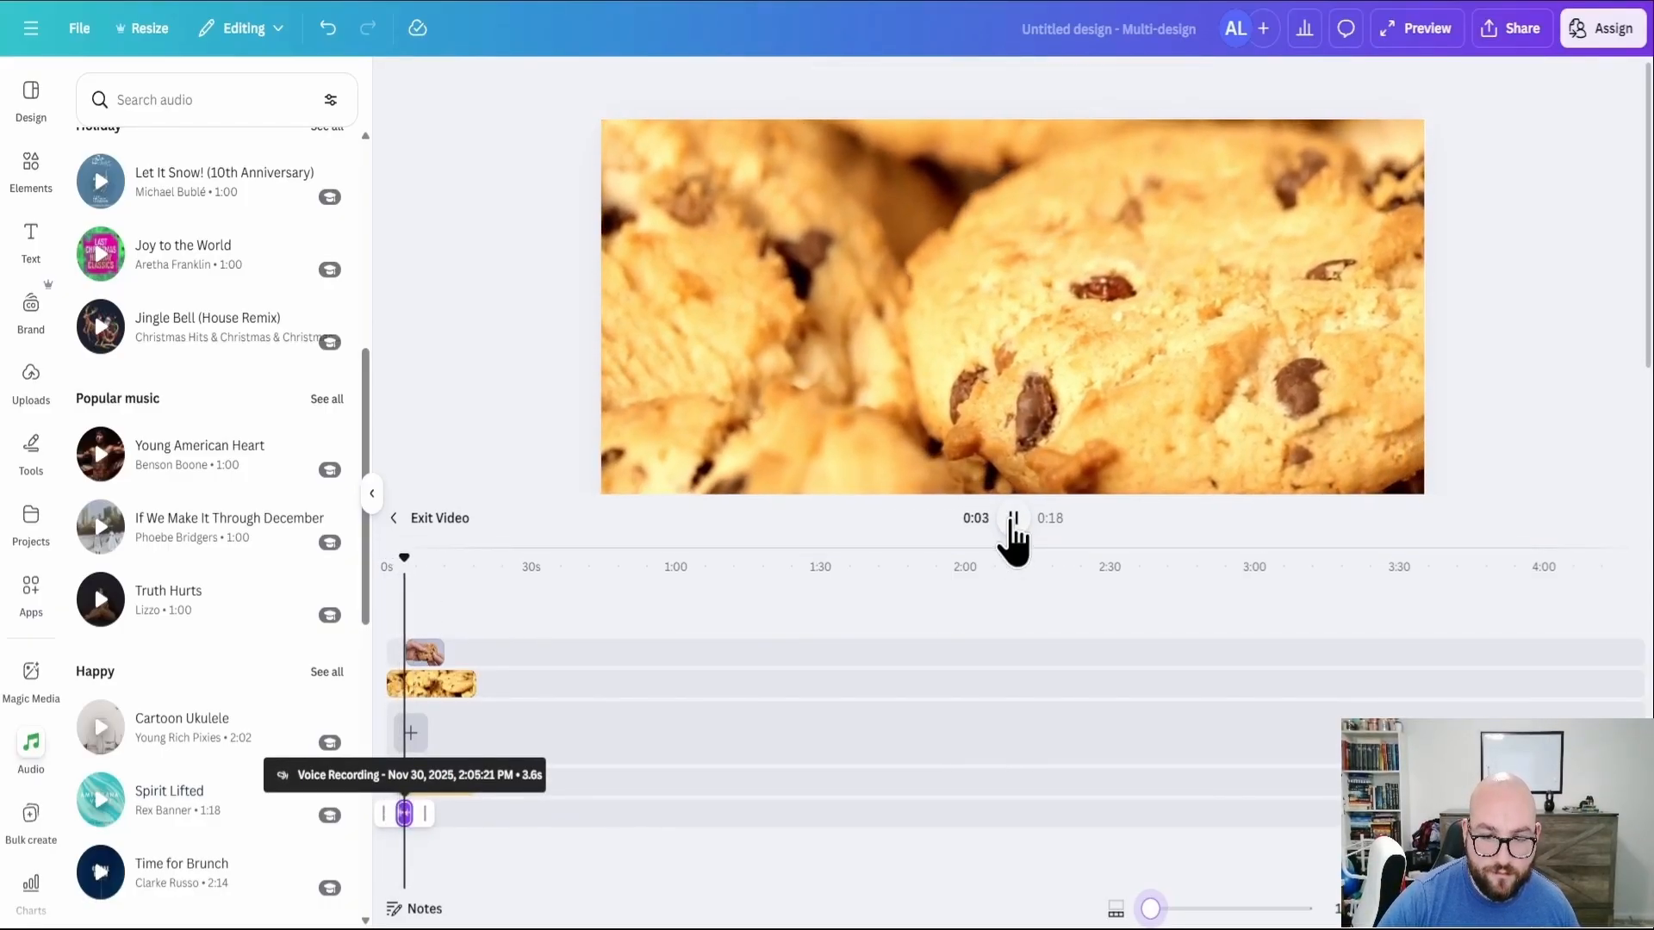
pyautogui.click(1015, 534)
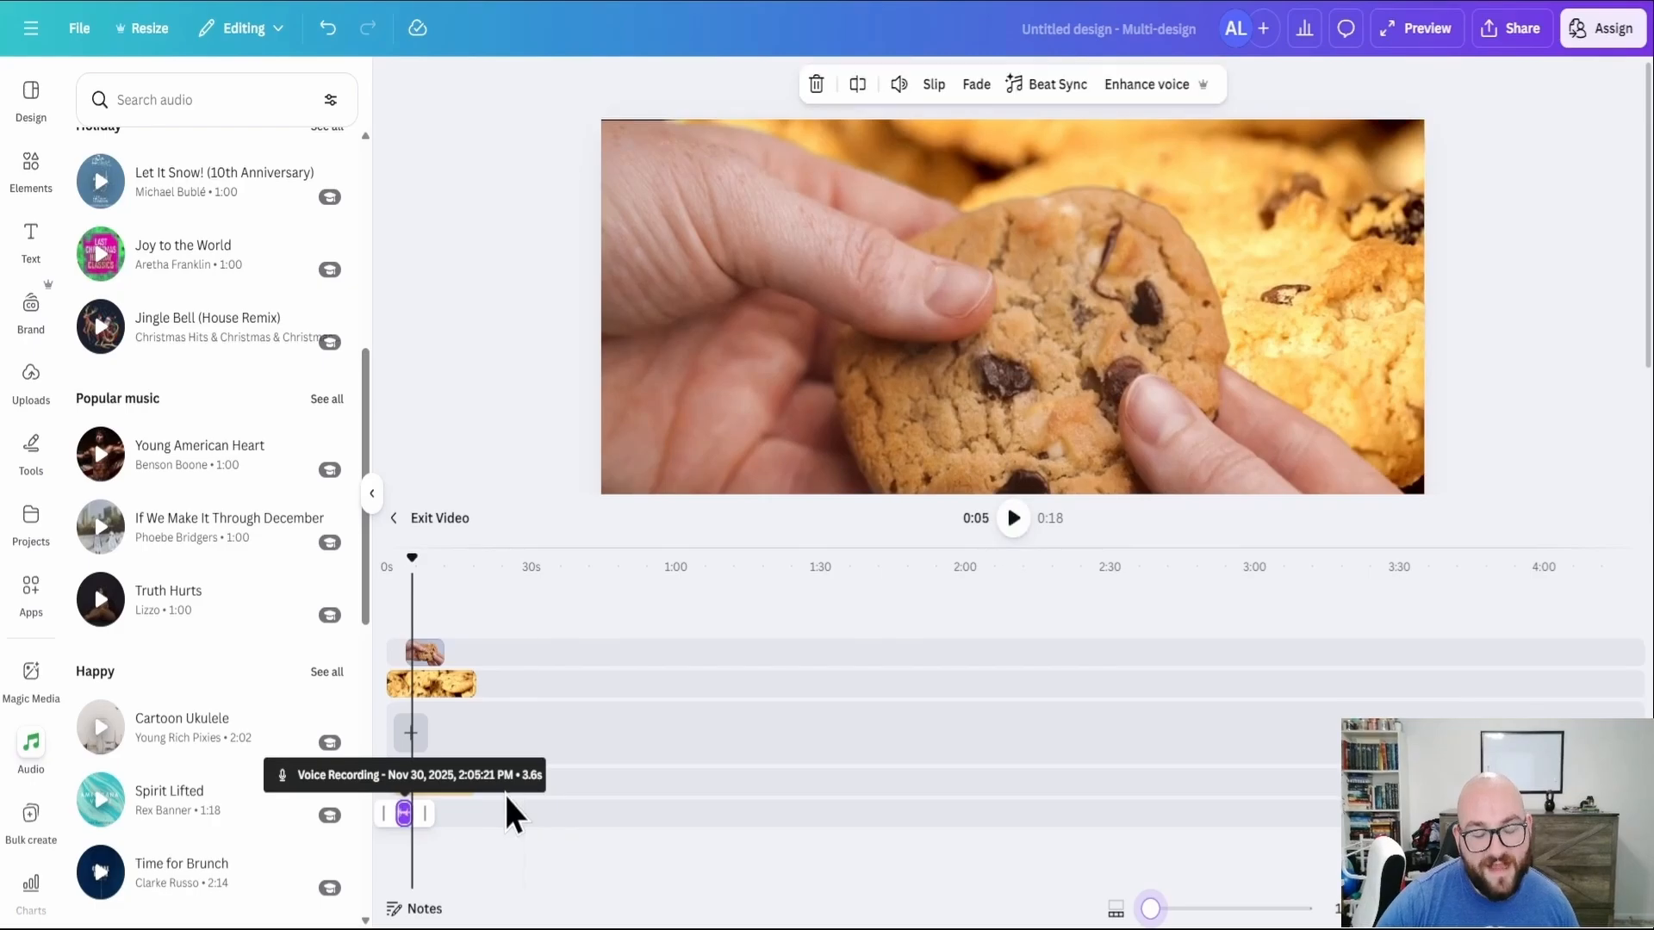
# - Trim the end of the Cartoon Ukulele track so that it lasts about 11.3 seconds
pyautogui.click(527, 785)
pyautogui.click(624, 870)
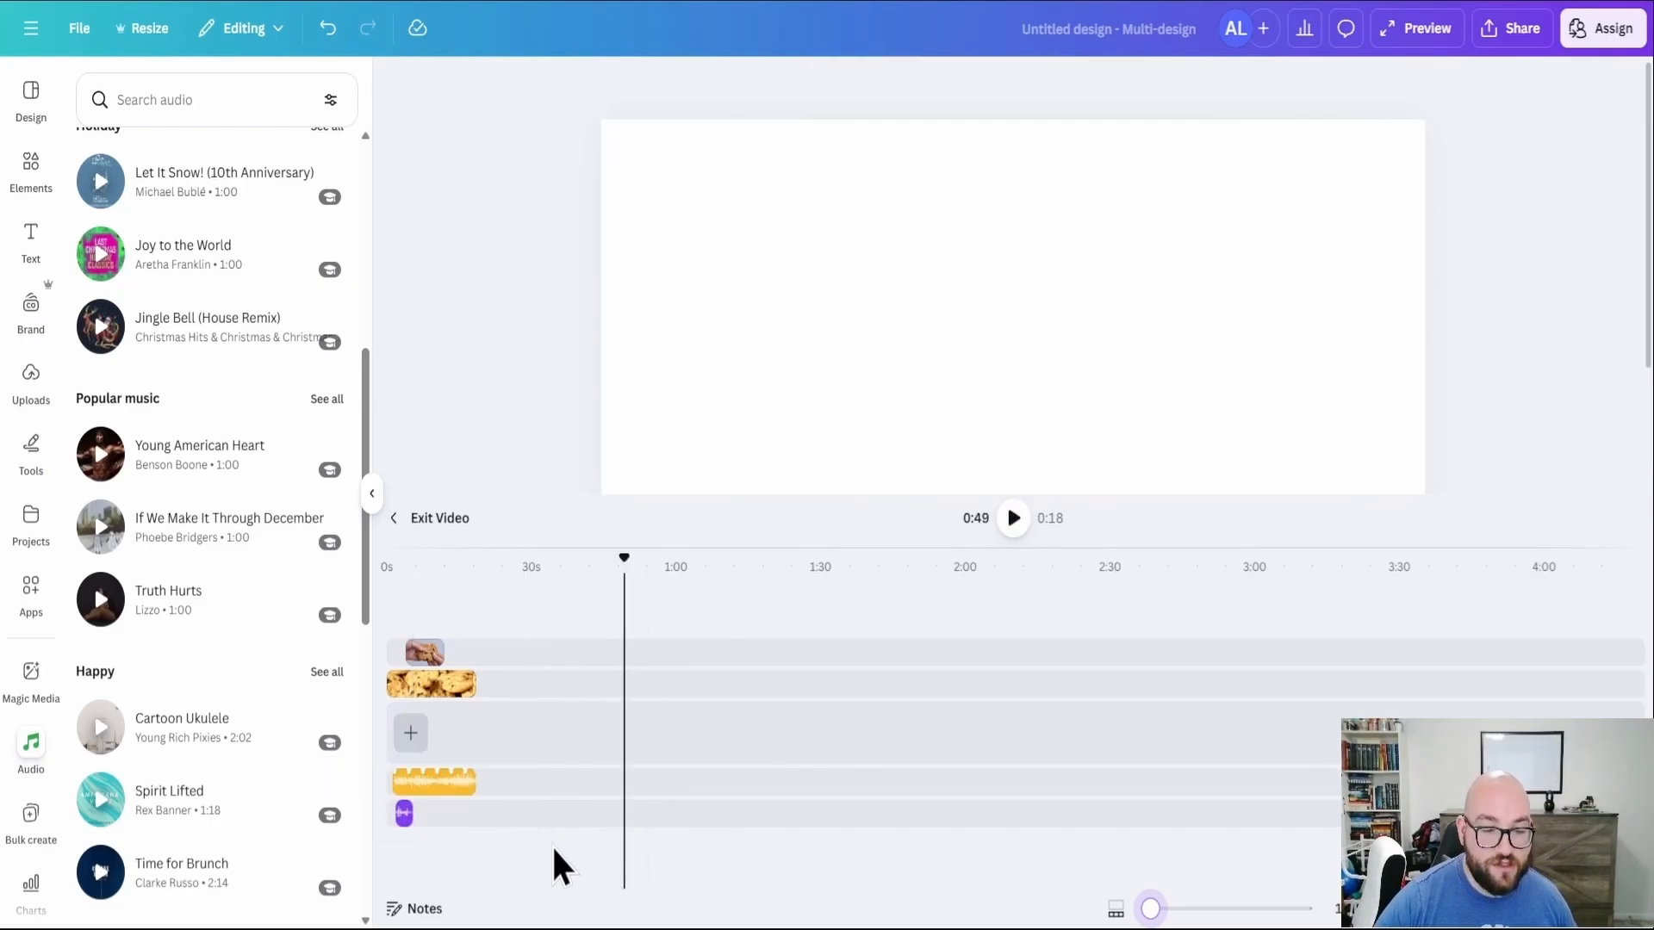
pyautogui.click(435, 783)
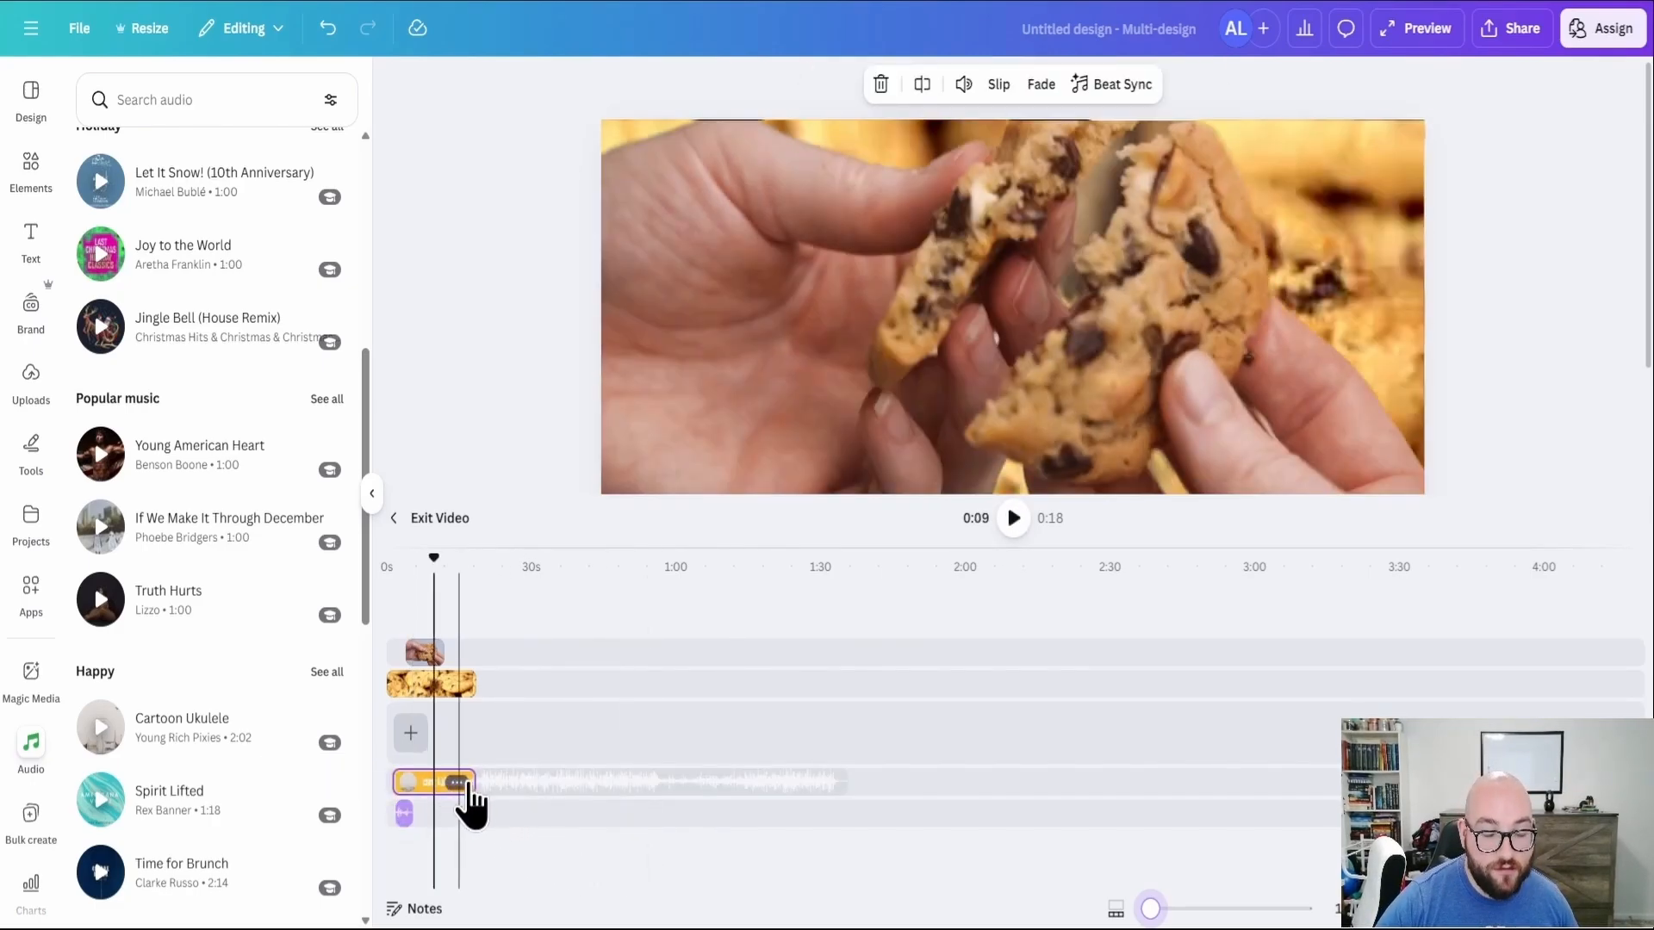
pyautogui.moveTo(469, 782); pyautogui.dragTo(439, 800)
pyautogui.moveTo(1150, 909); pyautogui.dragTo(1159, 908)
# - Lower the volume of the Cartoon Ukulele track to 29
pyautogui.click(459, 793)
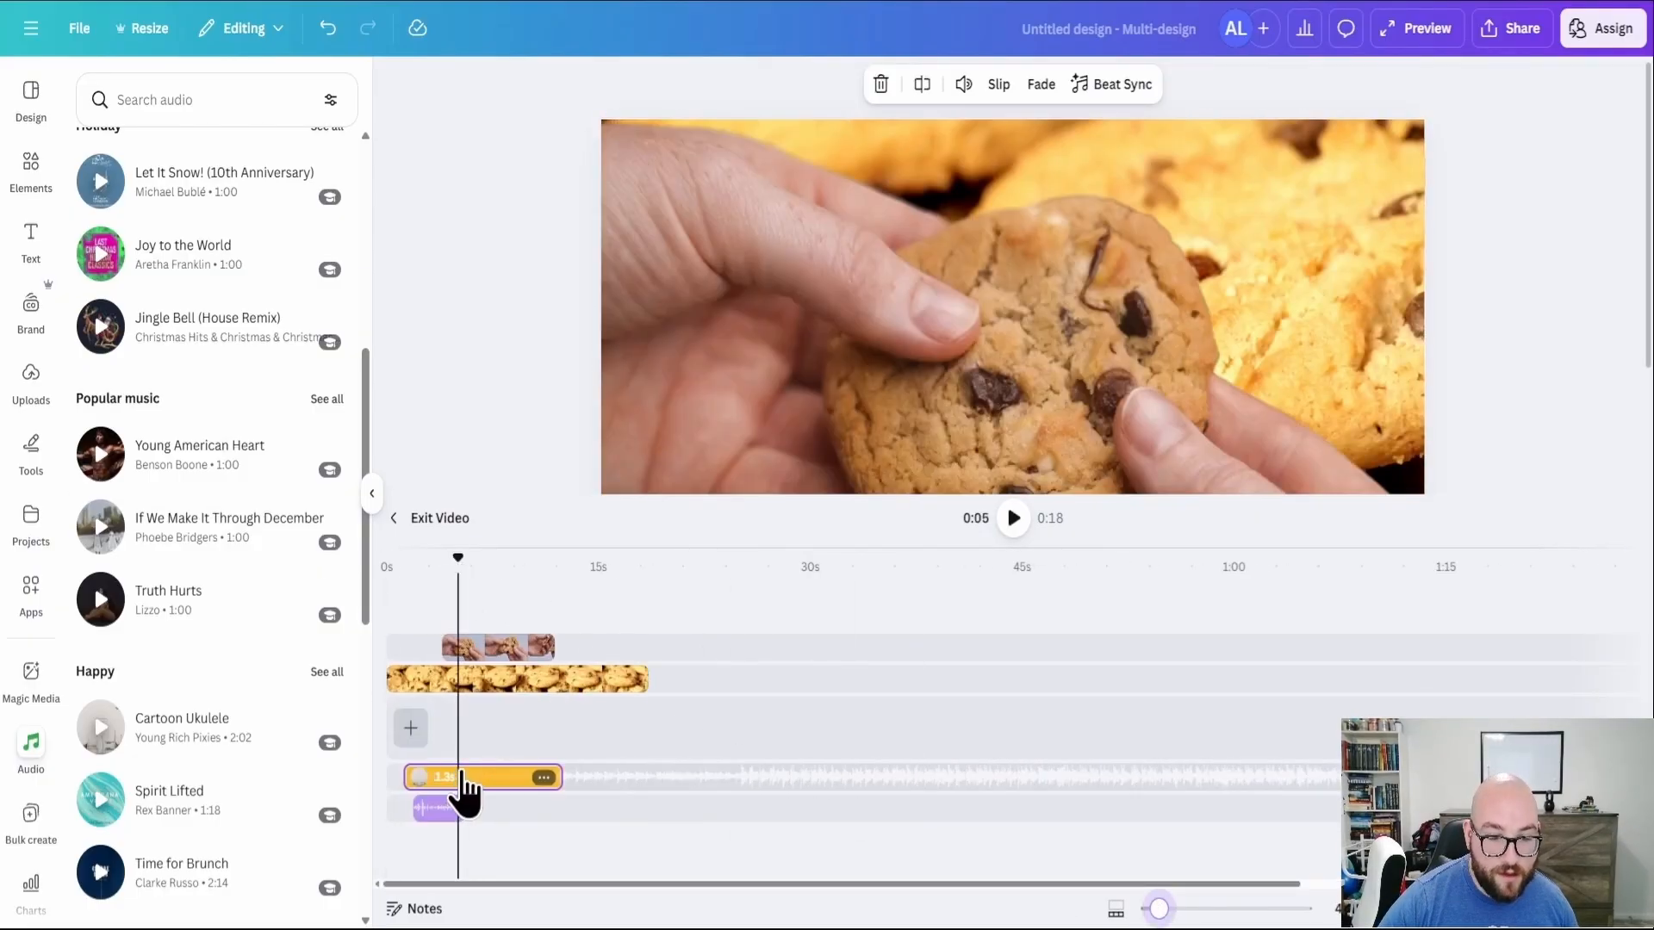
pyautogui.click(964, 86)
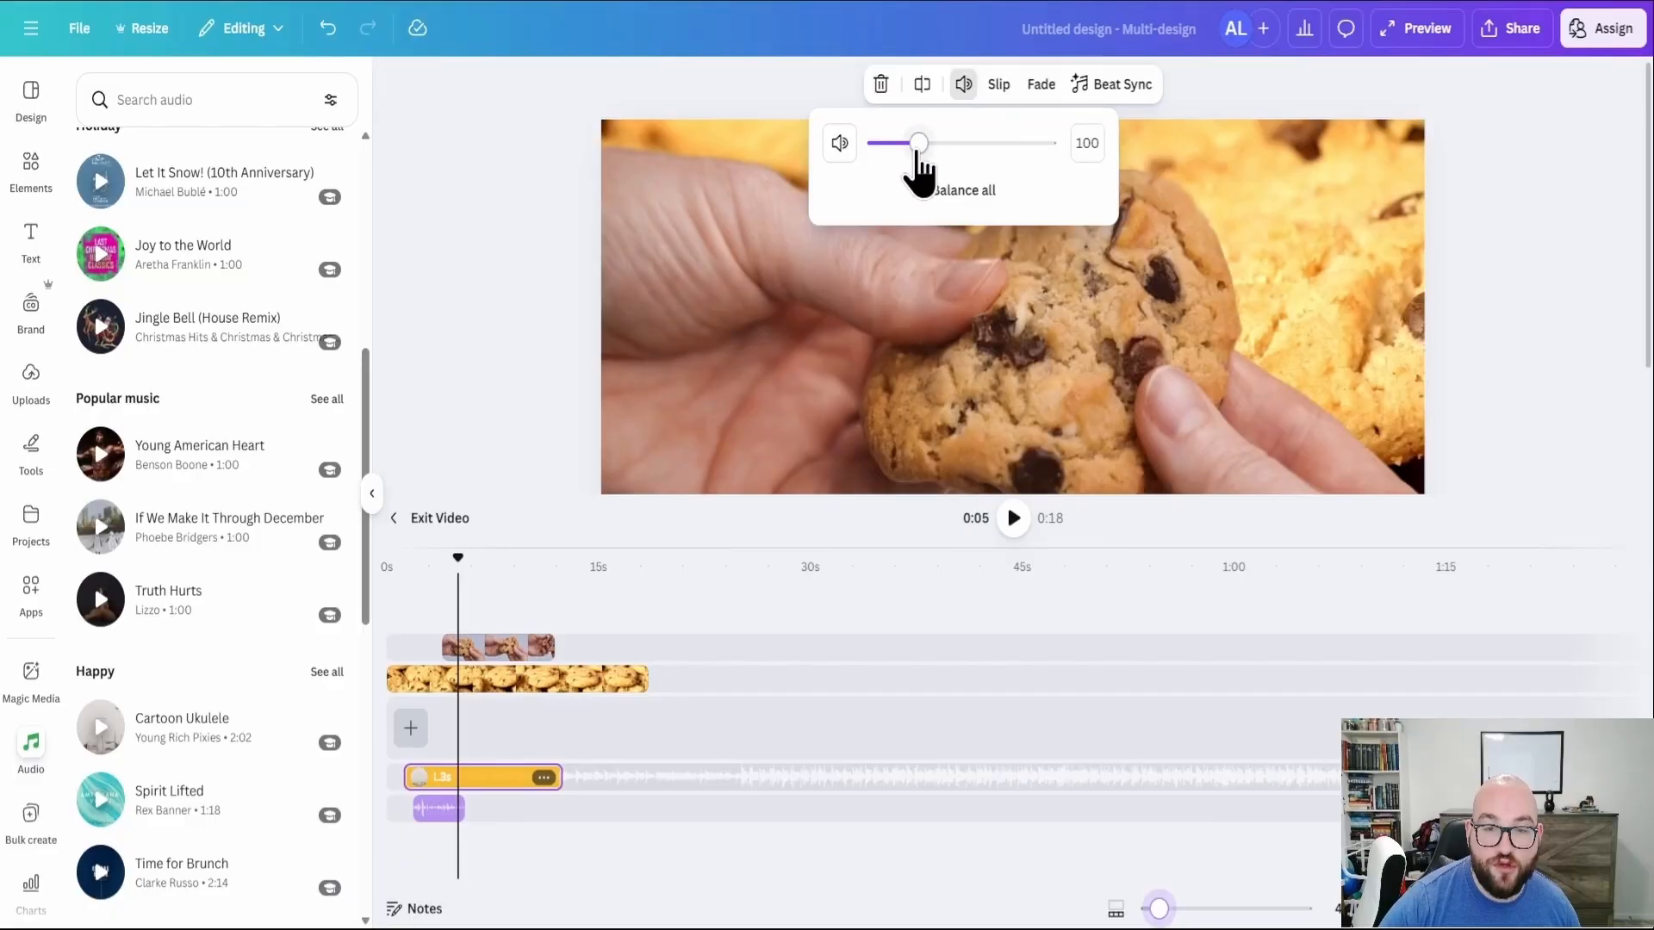
pyautogui.moveTo(916, 166); pyautogui.dragTo(890, 165)
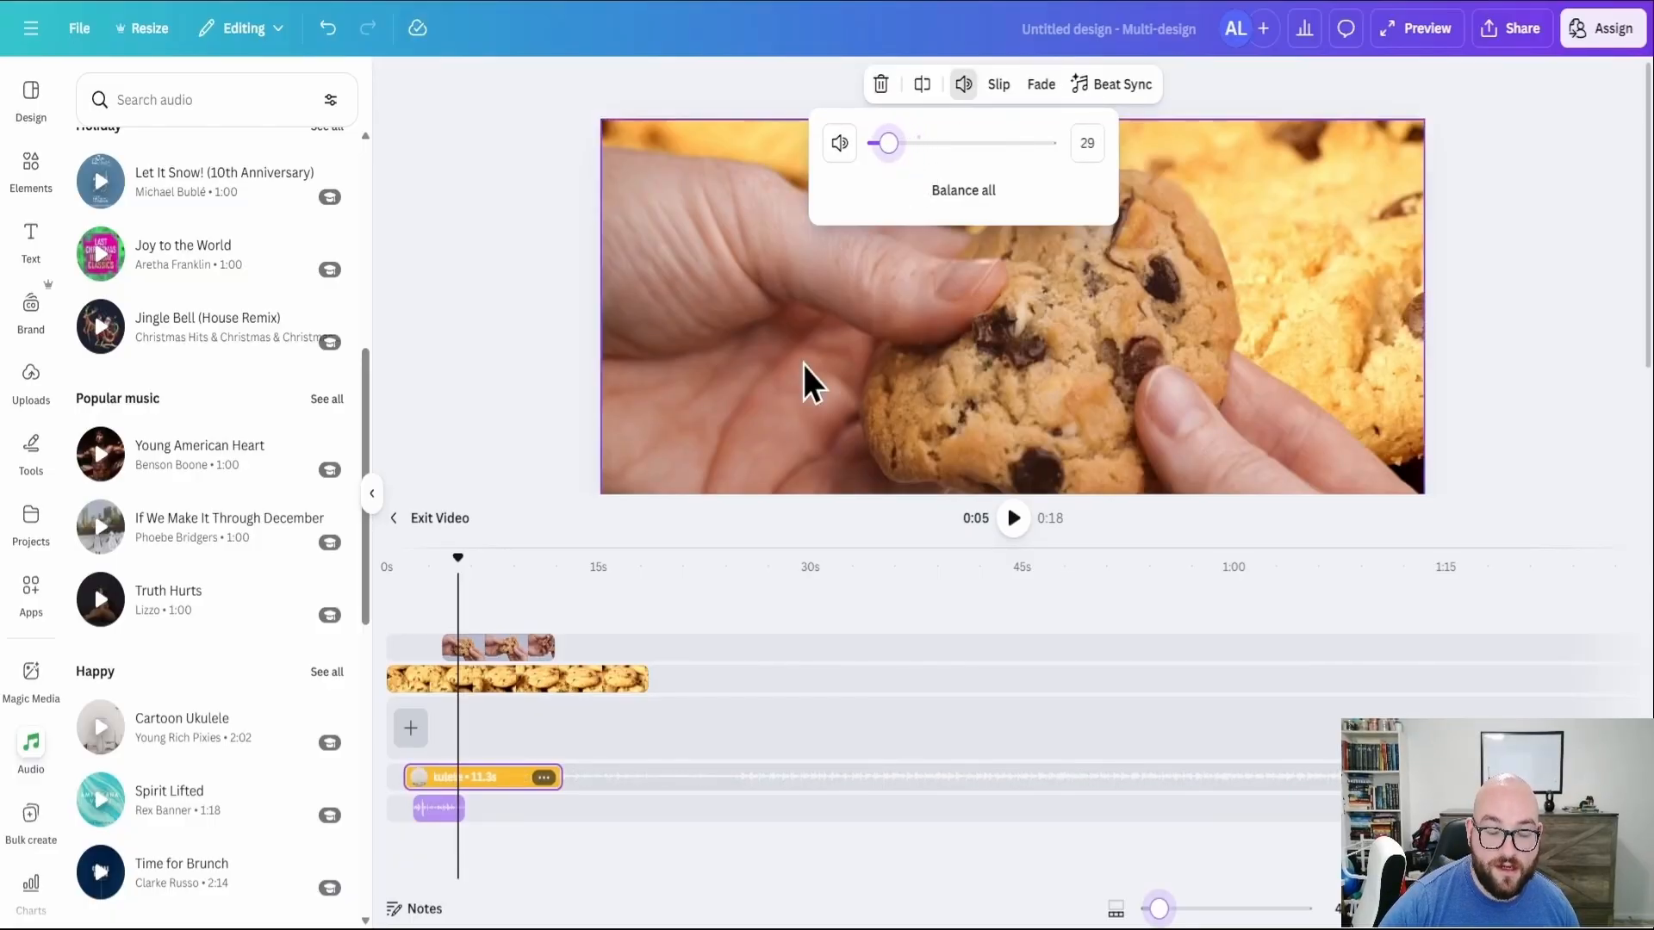
# - Raise the voiceover's volume to 288 and balance the volume of all media
pyautogui.click(443, 810)
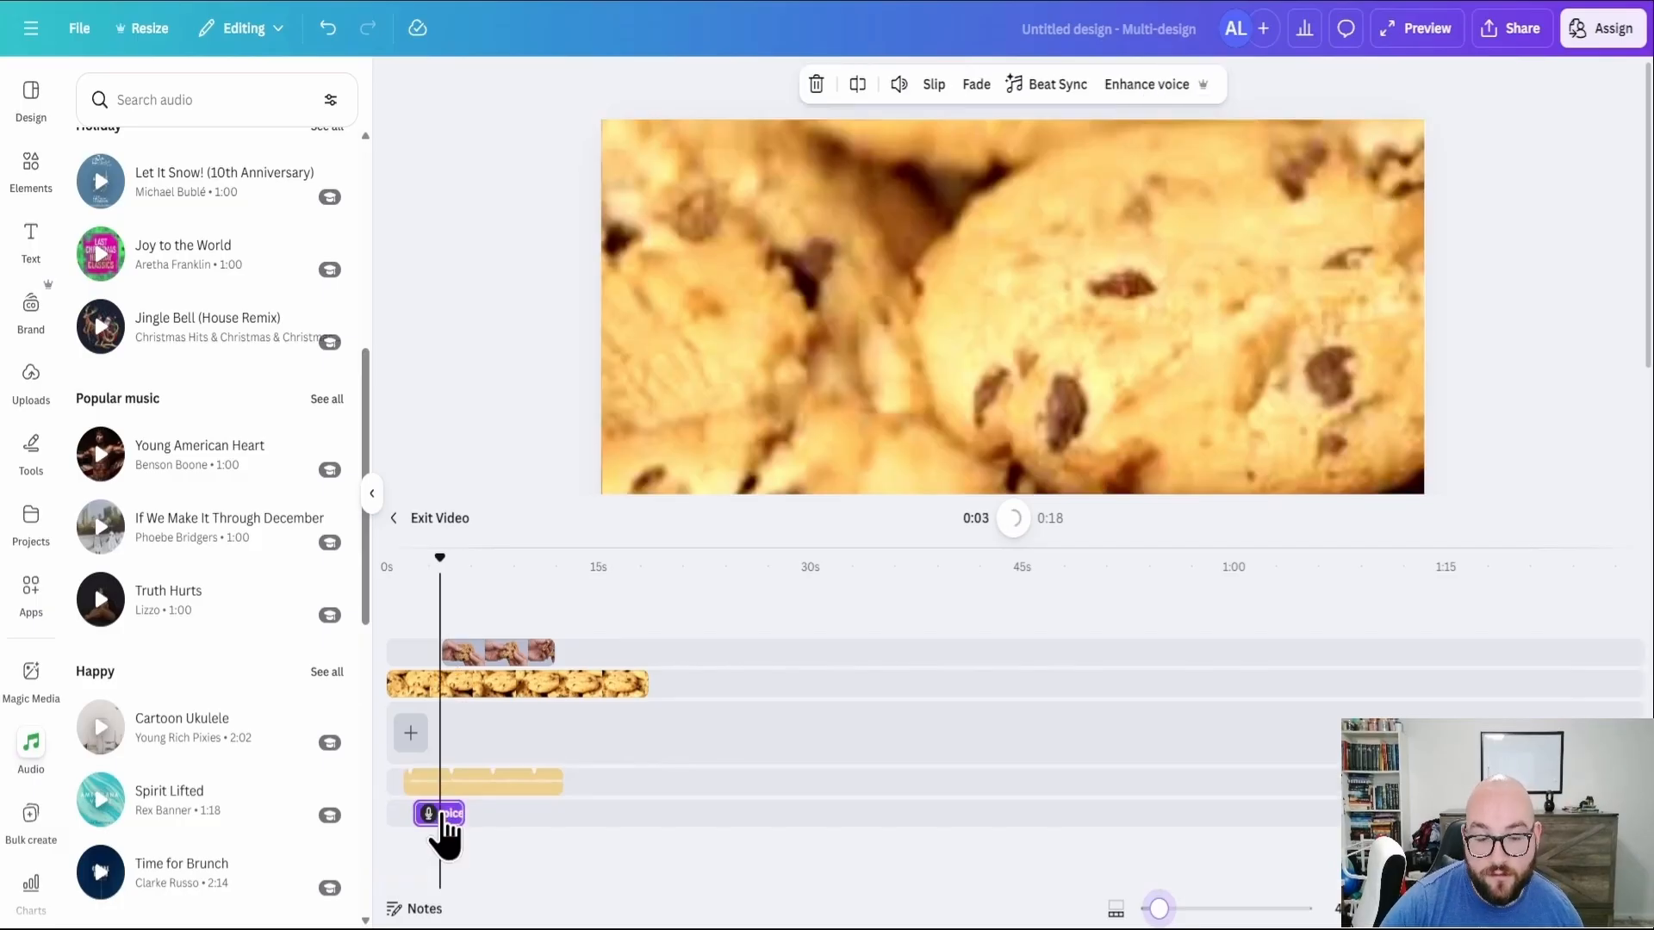
pyautogui.click(900, 85)
pyautogui.moveTo(890, 144); pyautogui.dragTo(935, 144)
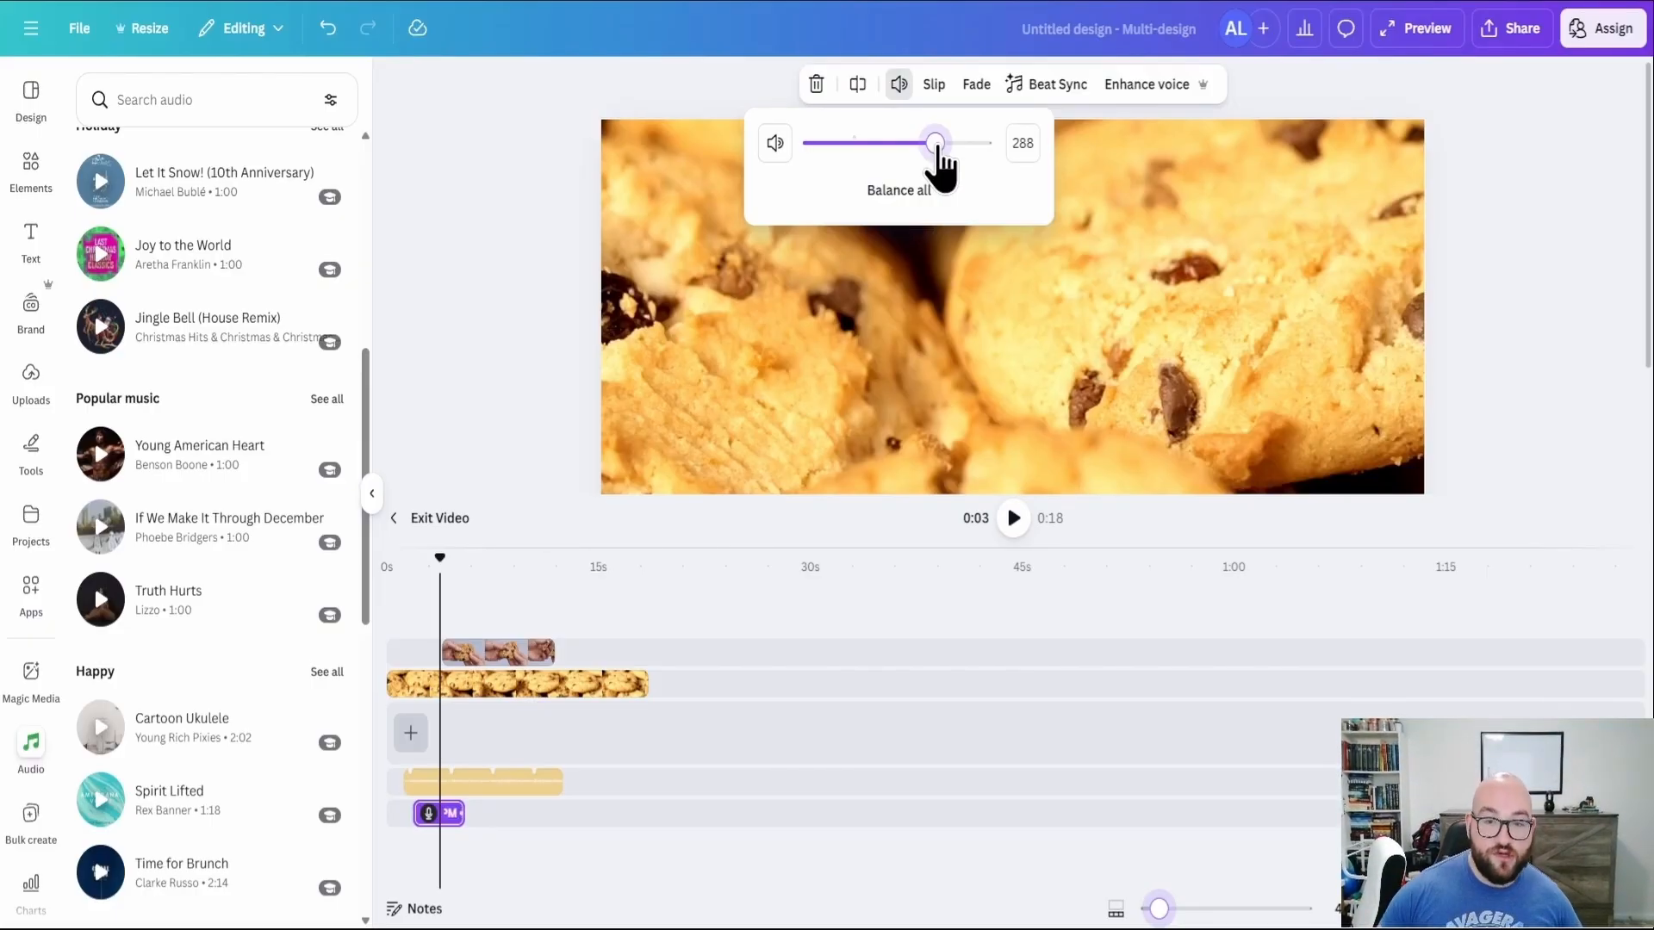
pyautogui.click(918, 195)
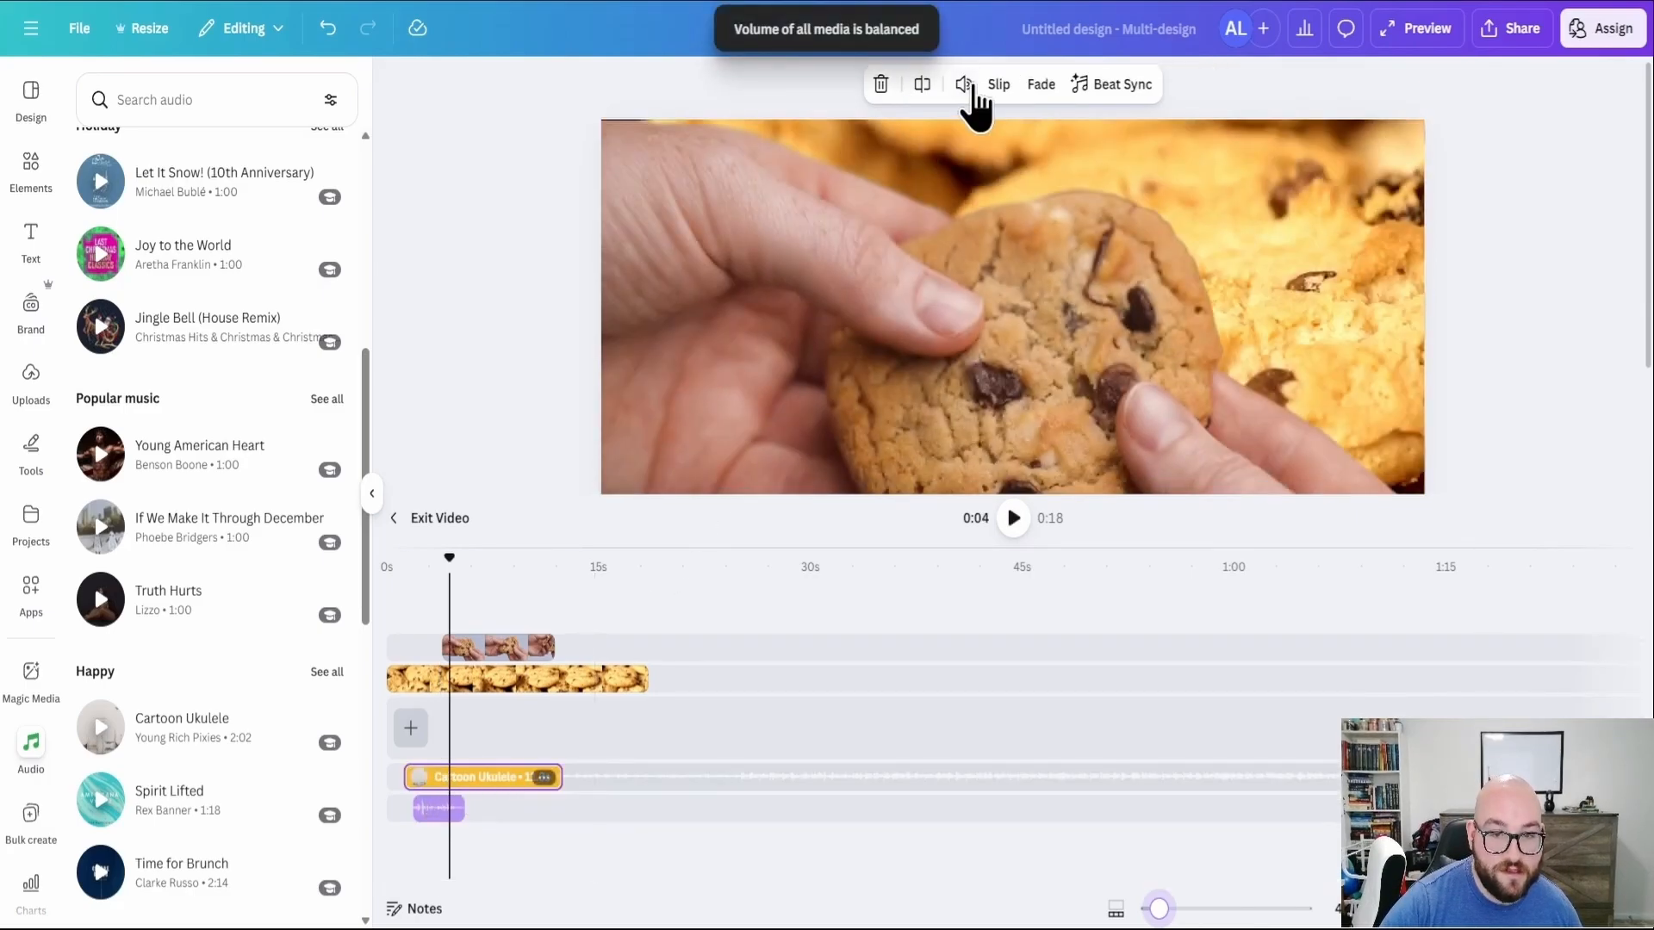
# - Move the music and the voiceover to the start of the timeline and play the video to check the sound
pyautogui.click(963, 85)
pyautogui.moveTo(449, 558); pyautogui.dragTo(387, 564)
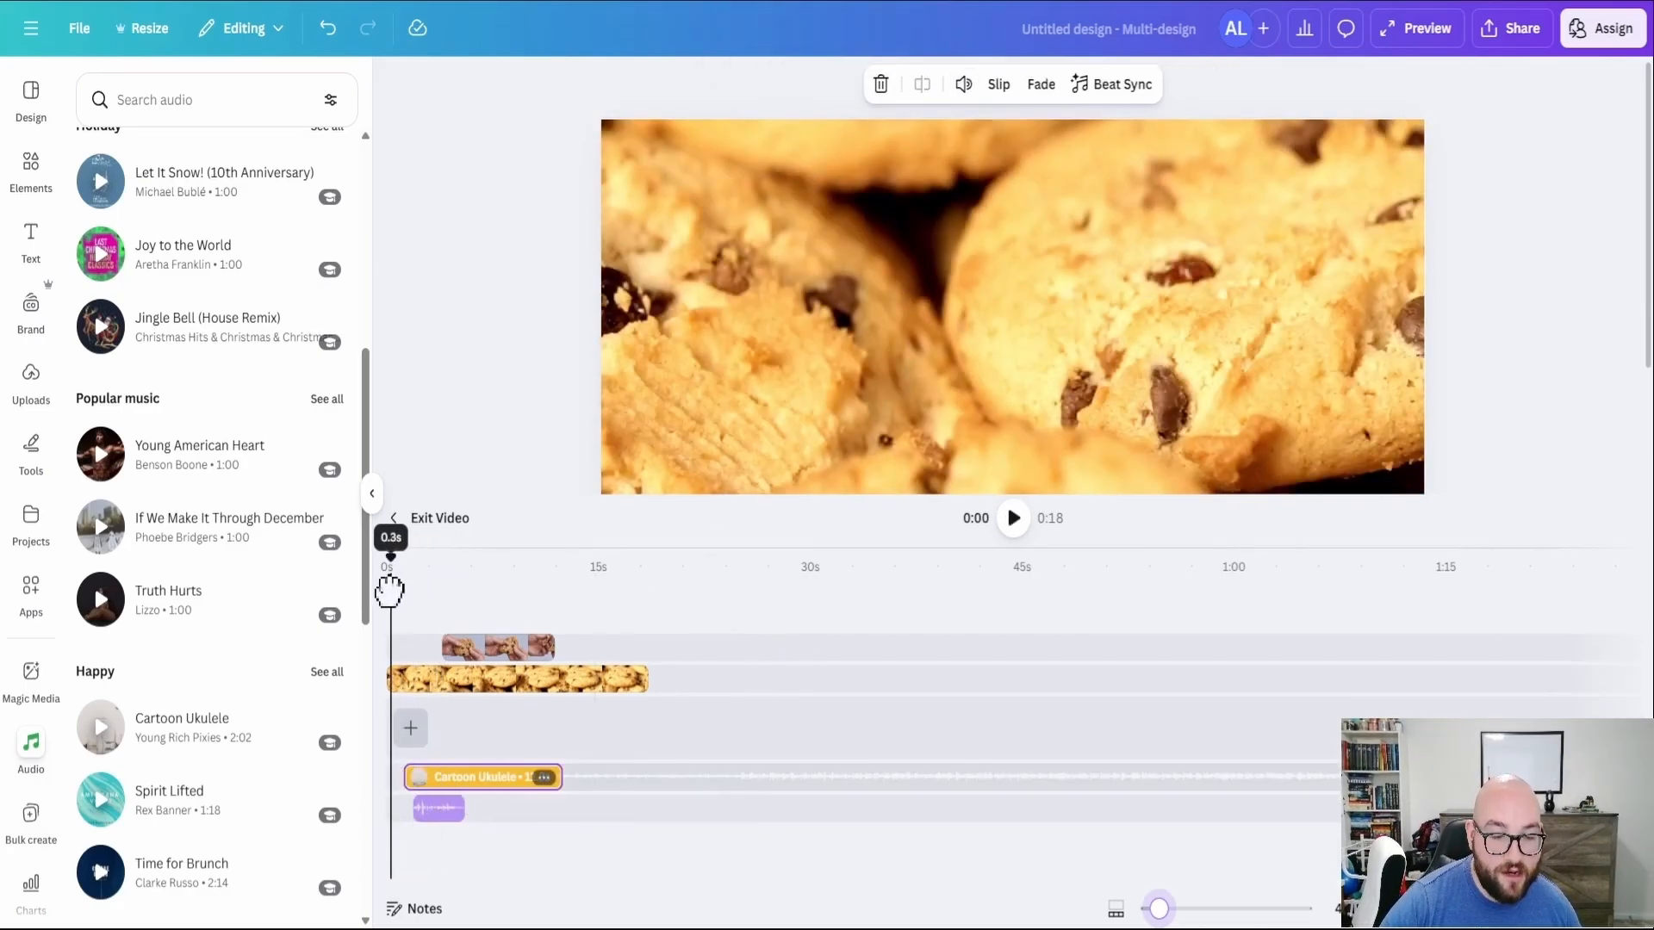
pyautogui.click(1013, 518)
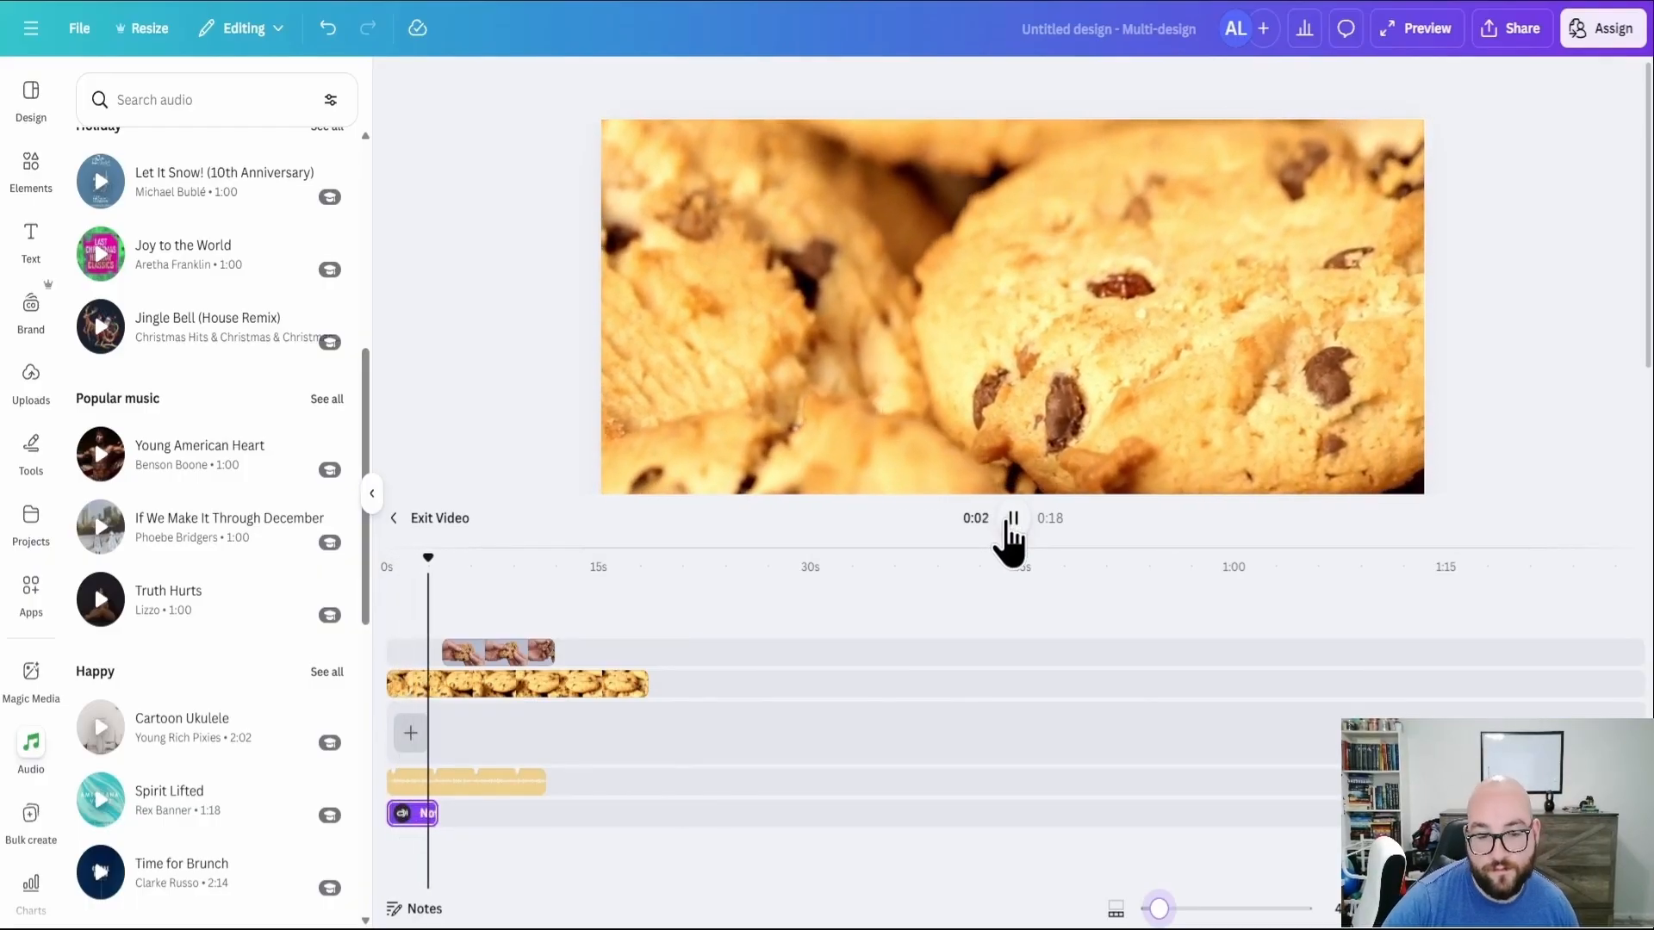
pyautogui.click(1009, 520)
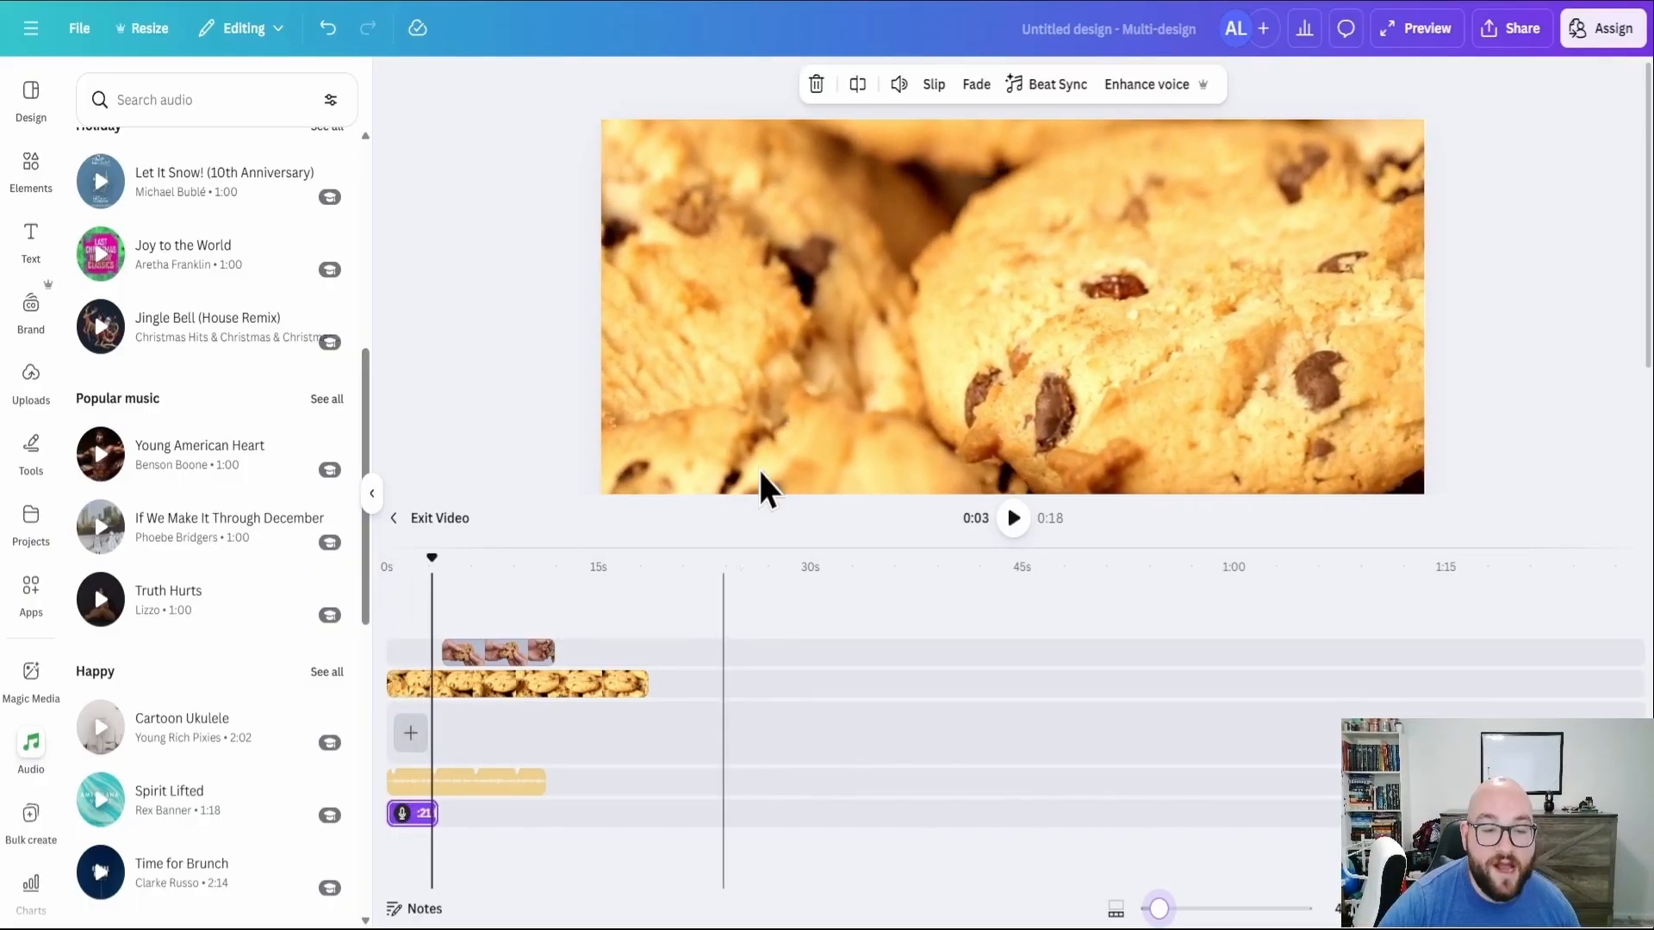
# - Try Beat Sync on the voiceover and on the Cartoon Ukulele track
pyautogui.click(1062, 87)
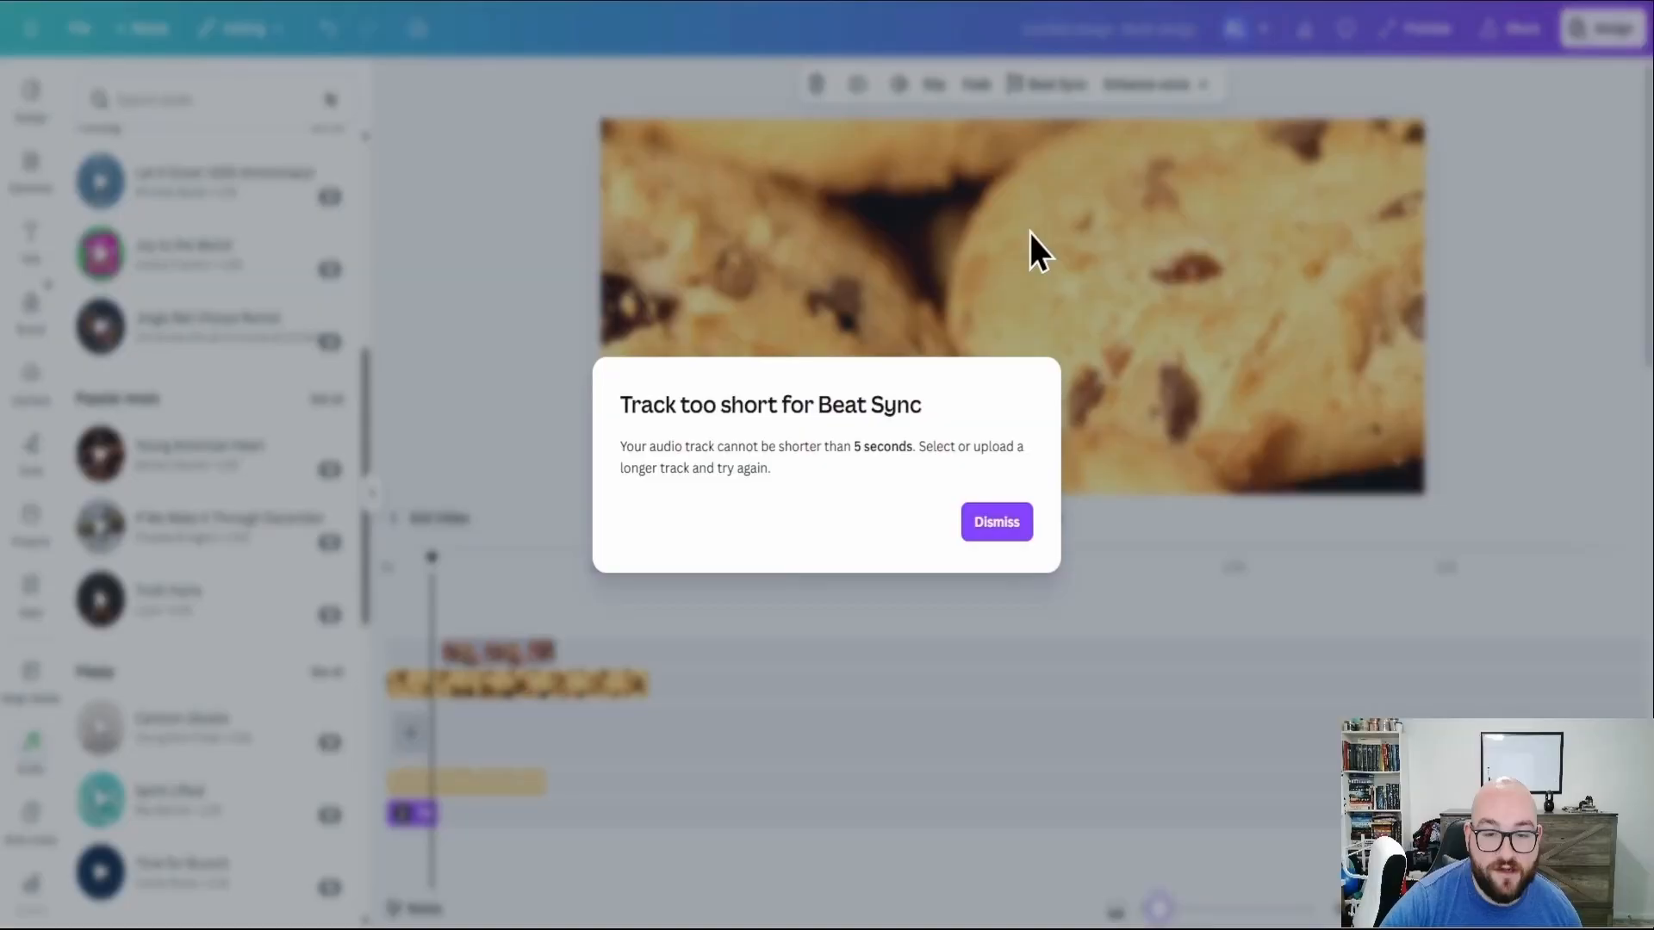
pyautogui.click(991, 525)
pyautogui.click(473, 771)
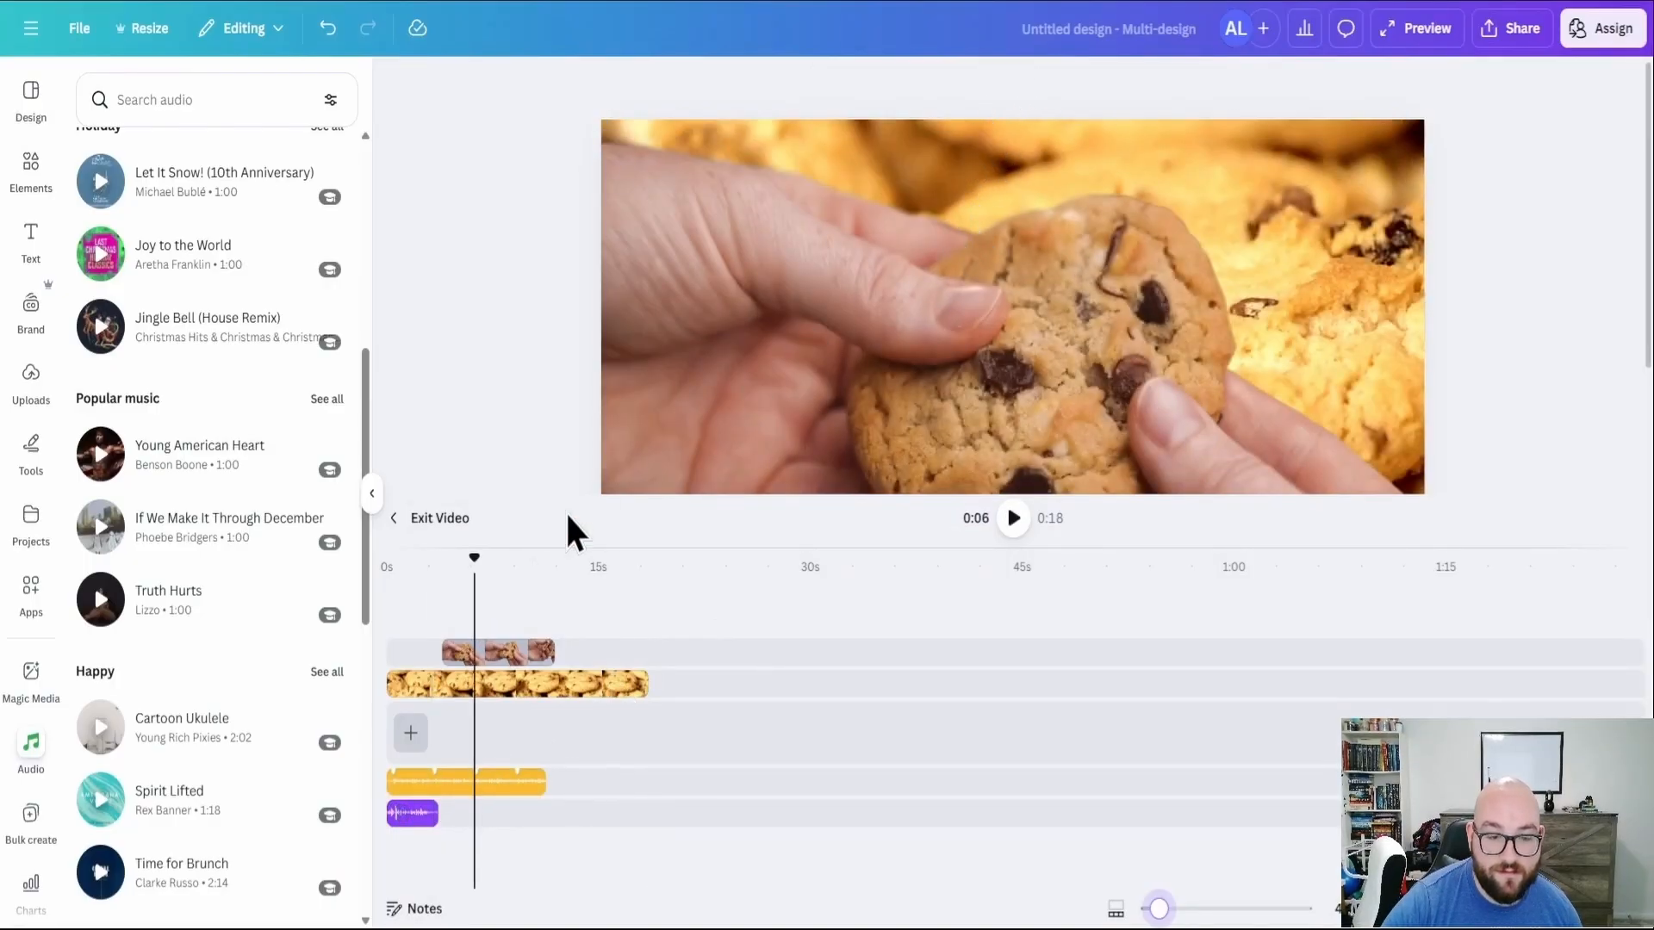
pyautogui.click(457, 781)
pyautogui.click(1120, 84)
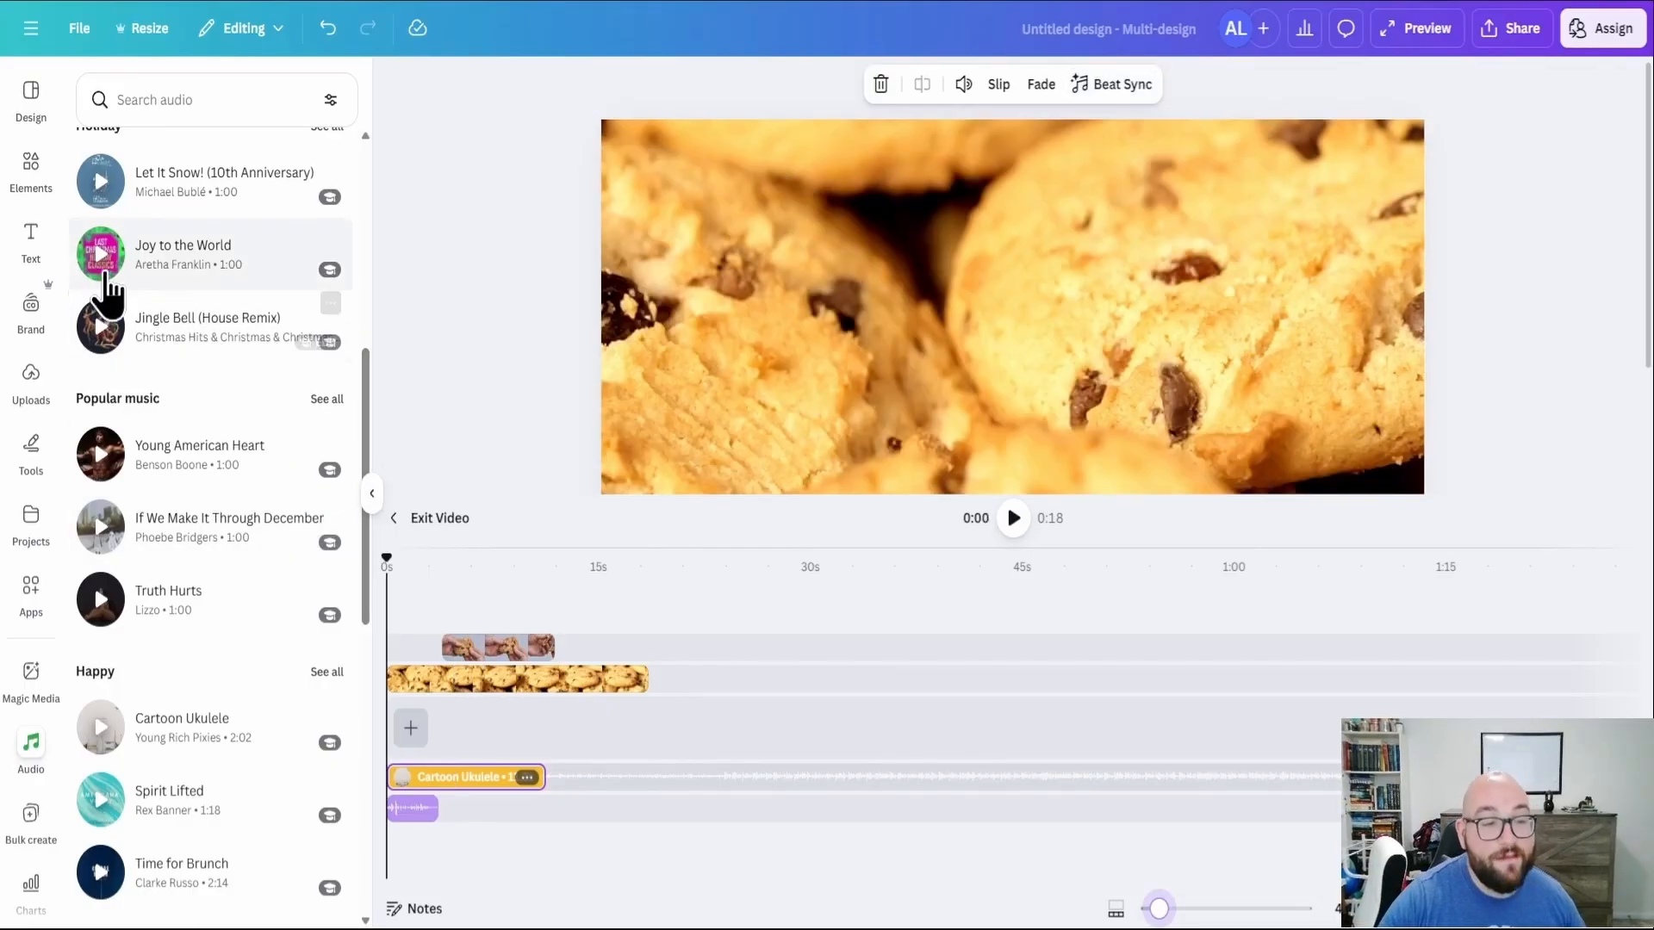
# - Add a text box reading "The best chocolate chip cookie recipe" at the video's start and enlarge it to font size 85.1
pyautogui.click(31, 234)
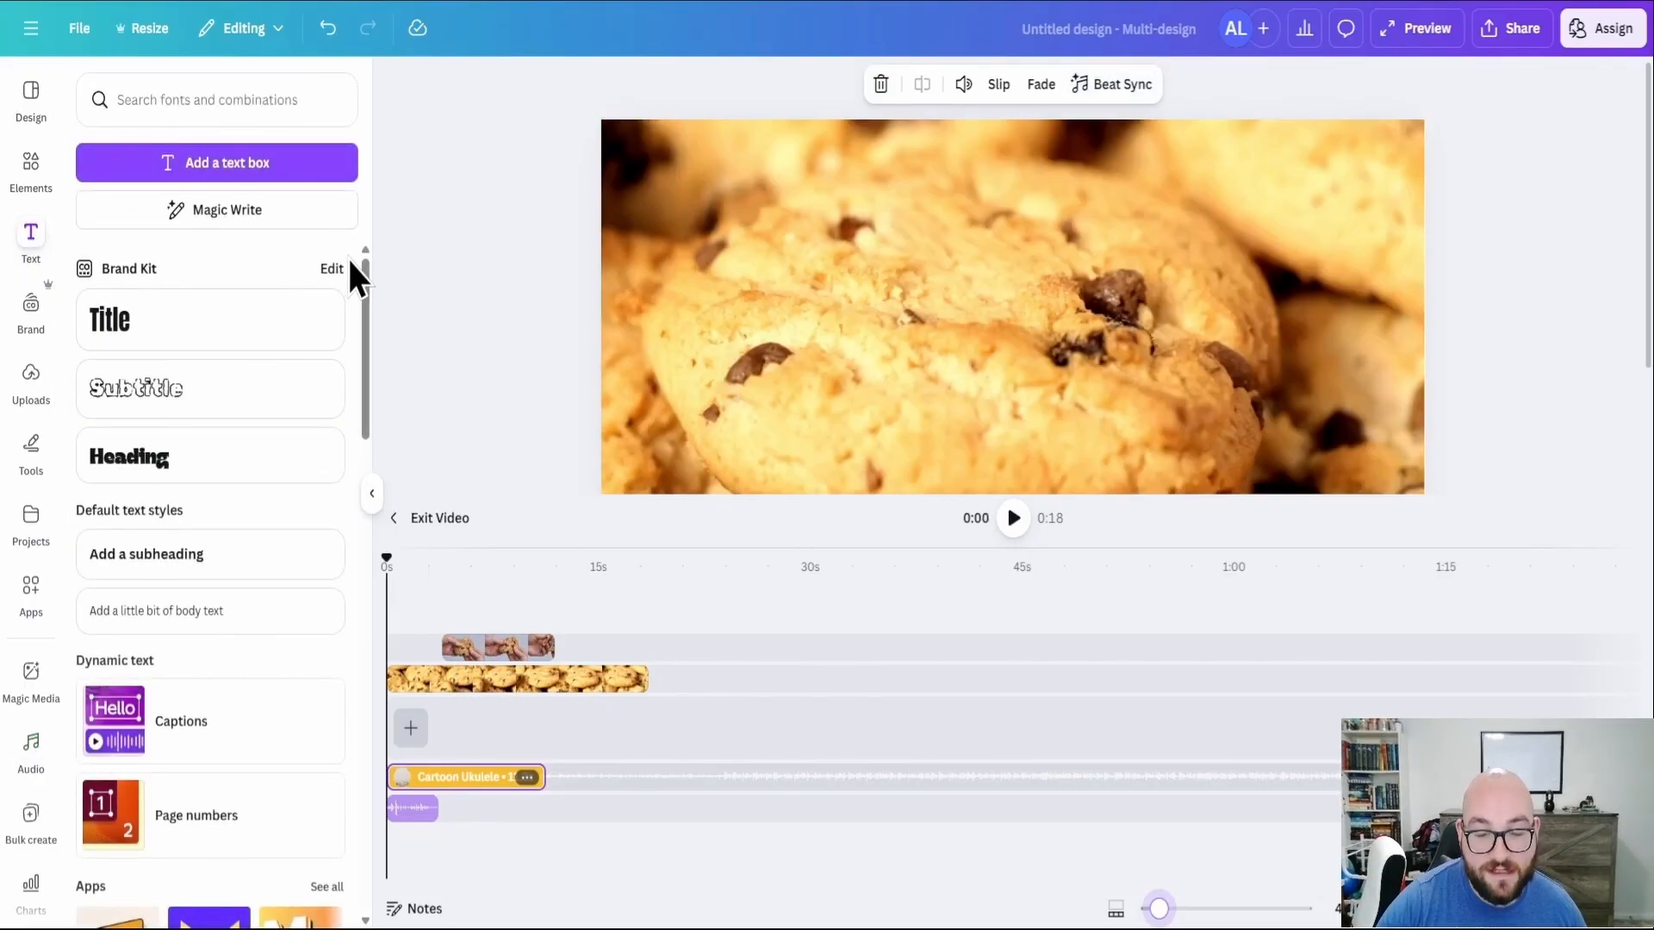
pyautogui.click(269, 169)
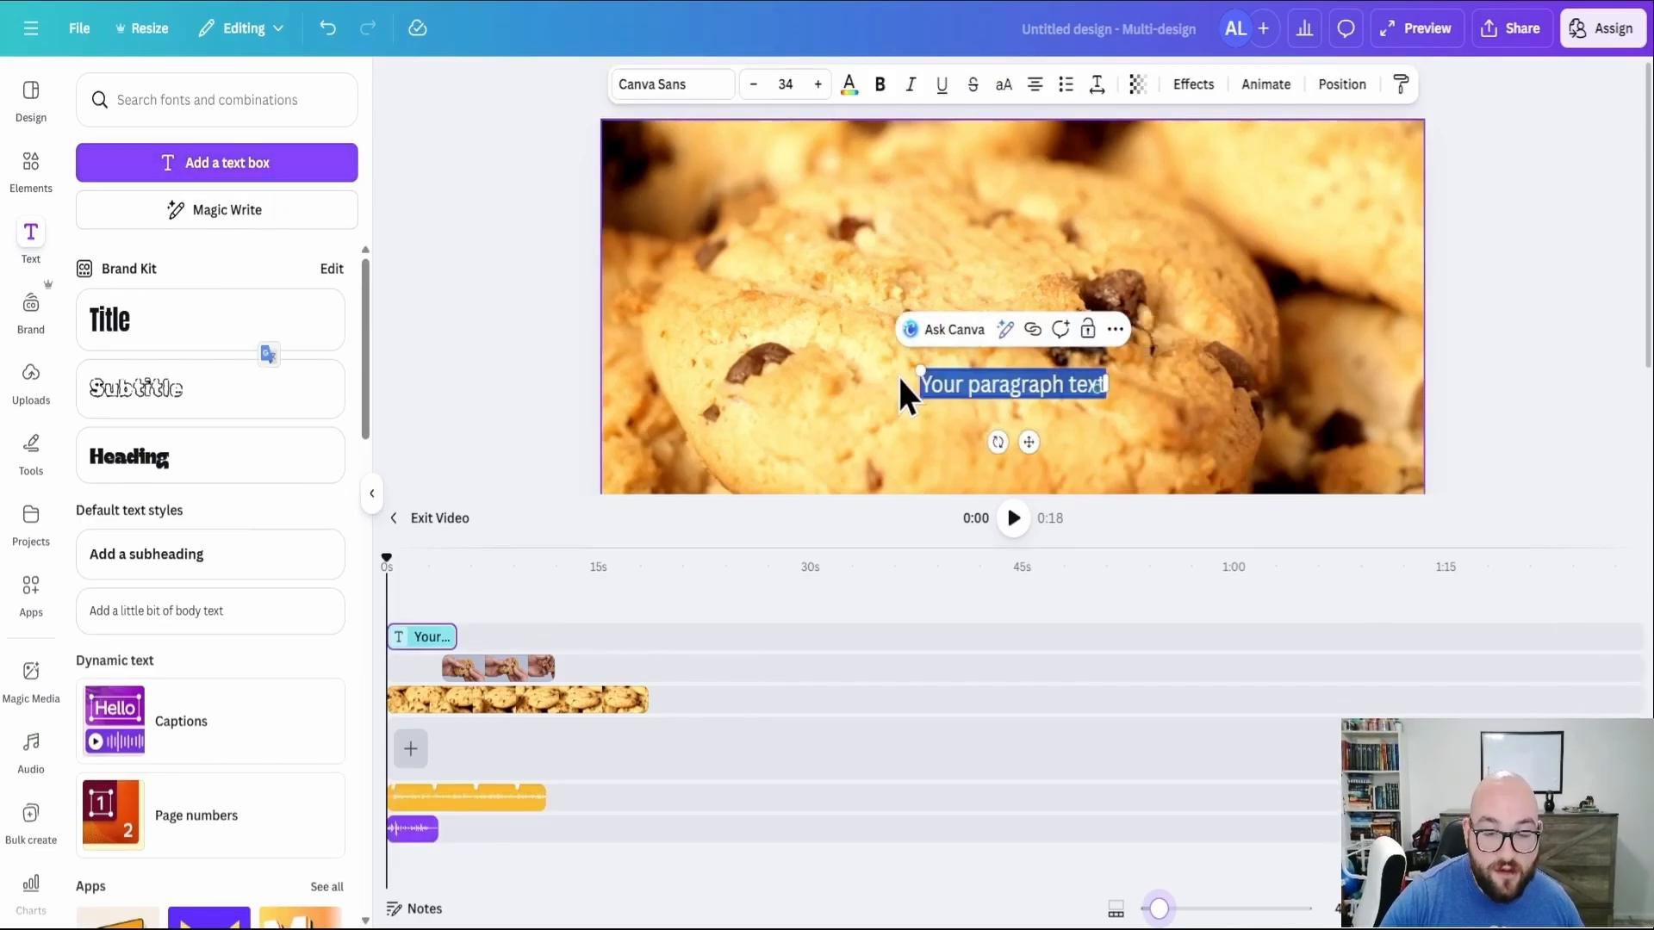
pyautogui.moveTo(921, 371); pyautogui.dragTo(704, 340)
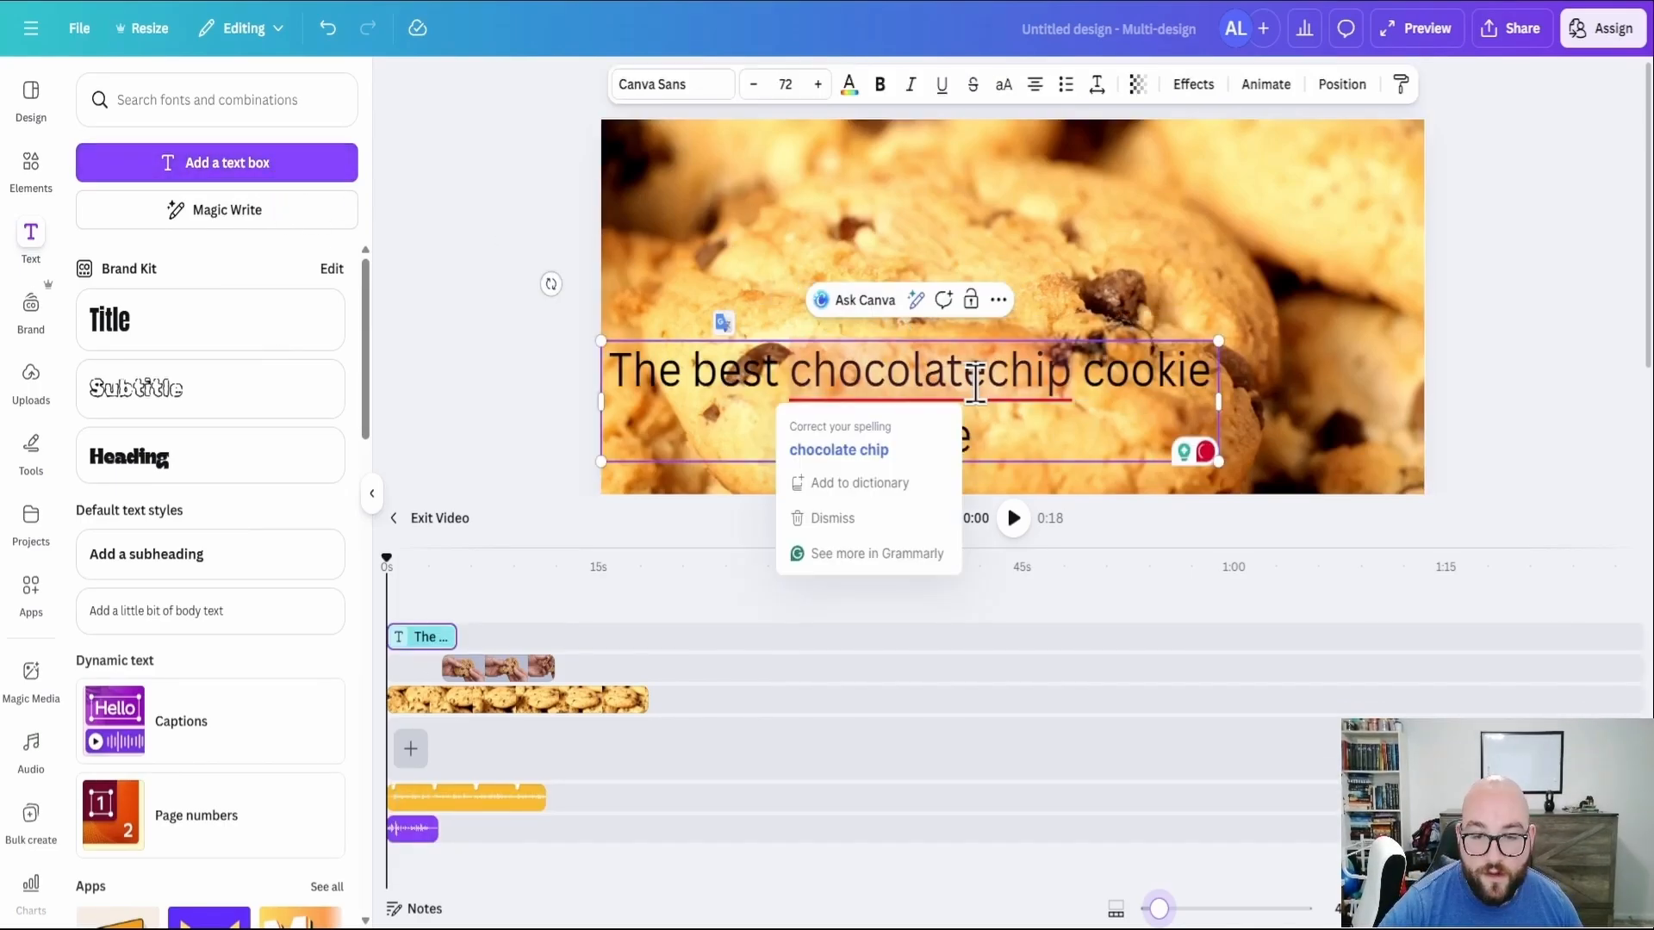
pyautogui.click(853, 449)
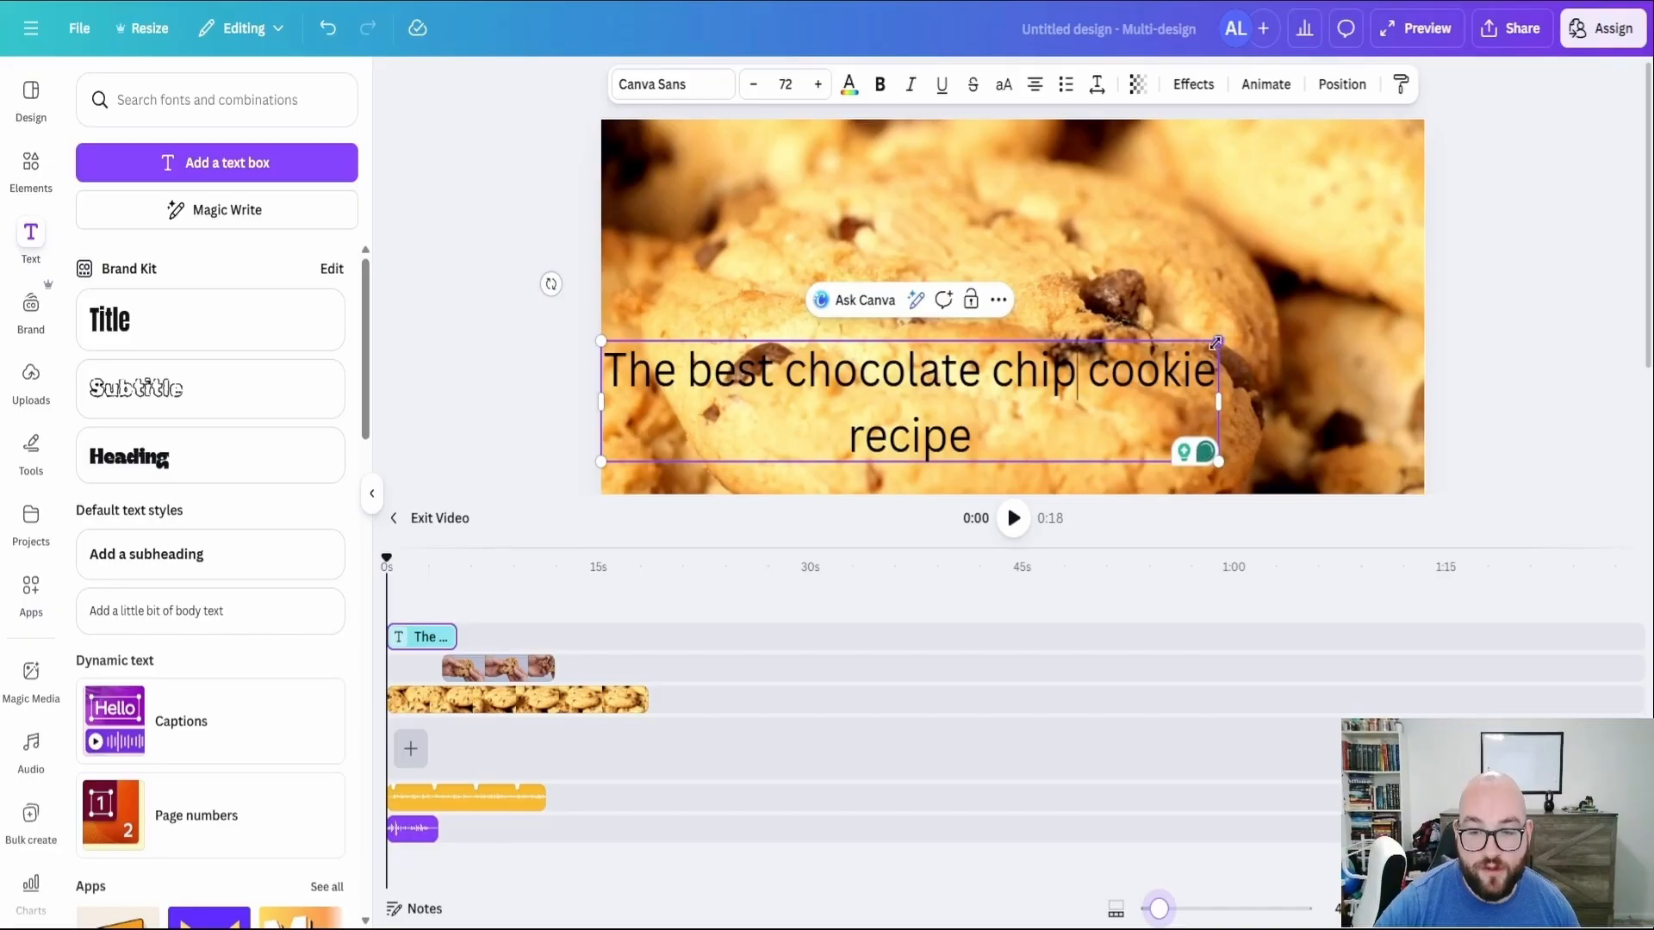
pyautogui.moveTo(1216, 344); pyautogui.dragTo(1331, 319)
# - Set the title text's font to Anton and move the title up near the middle of the frame
pyautogui.doubleClick(967, 356)
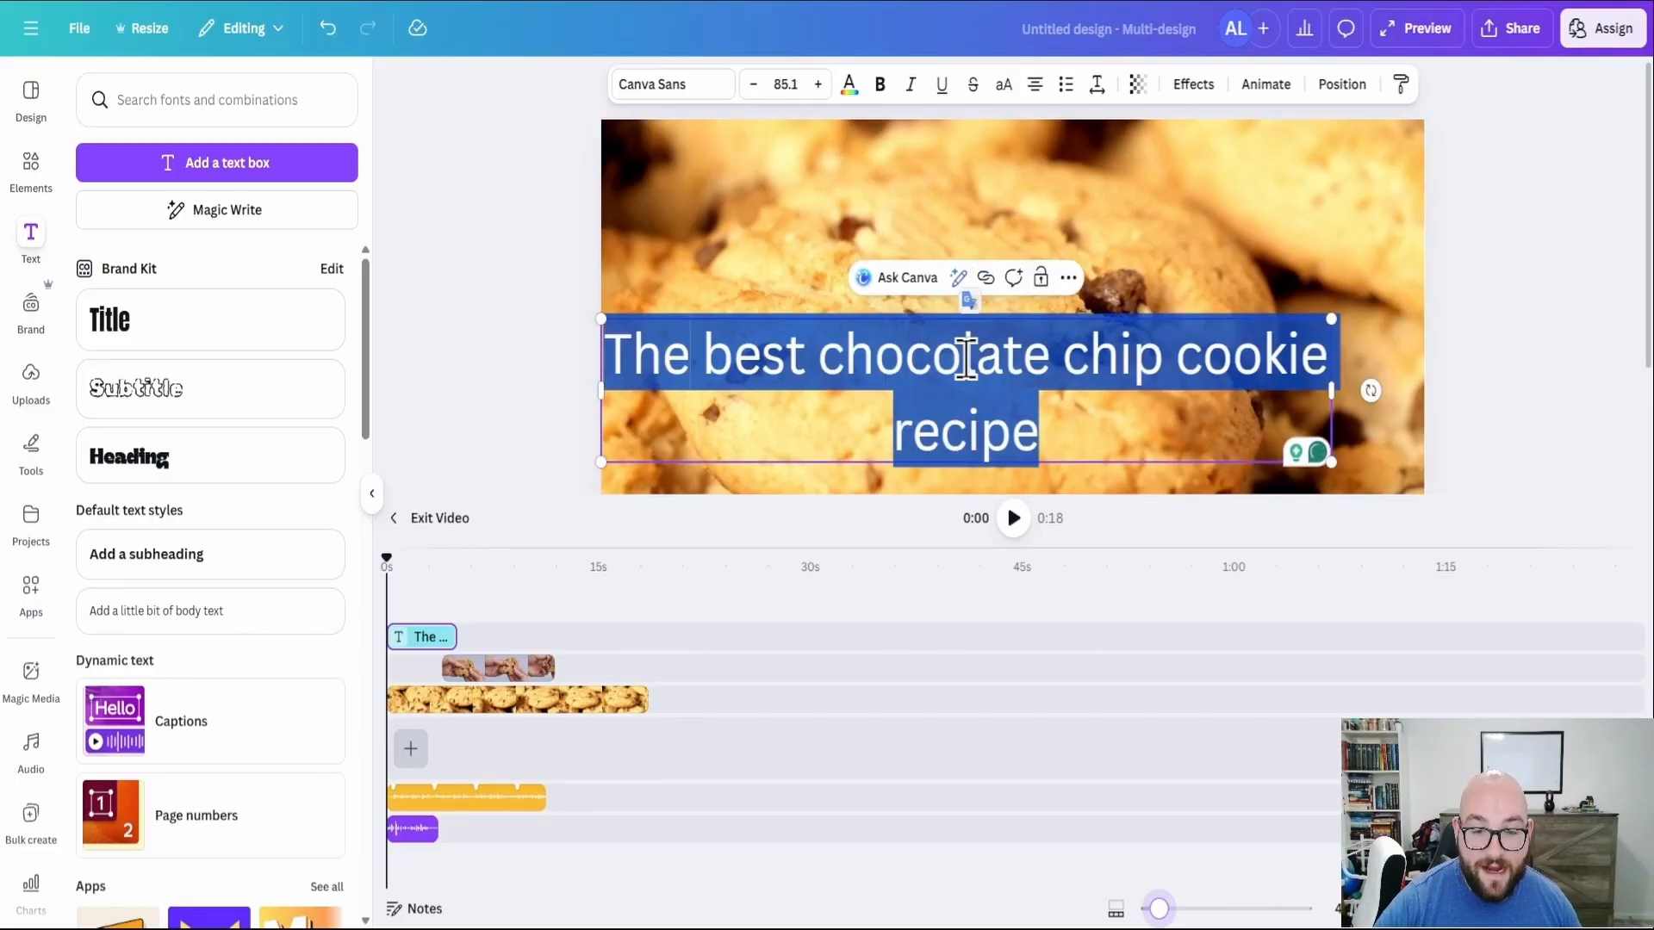
pyautogui.click(728, 89)
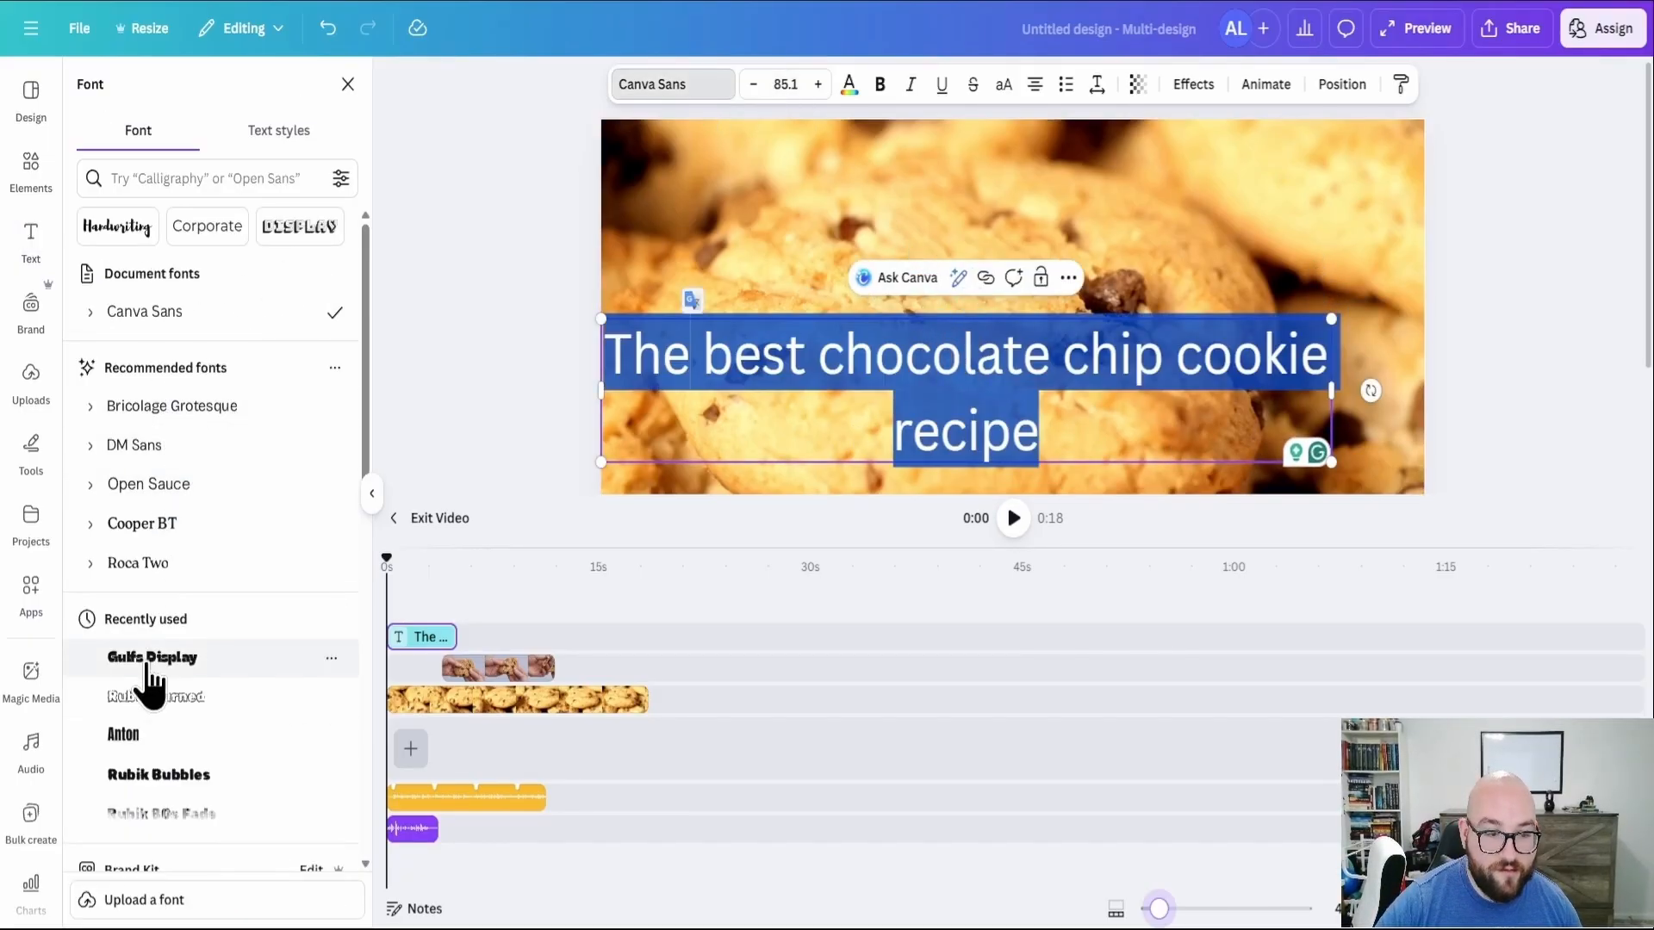
pyautogui.click(138, 736)
pyautogui.press('Escape')
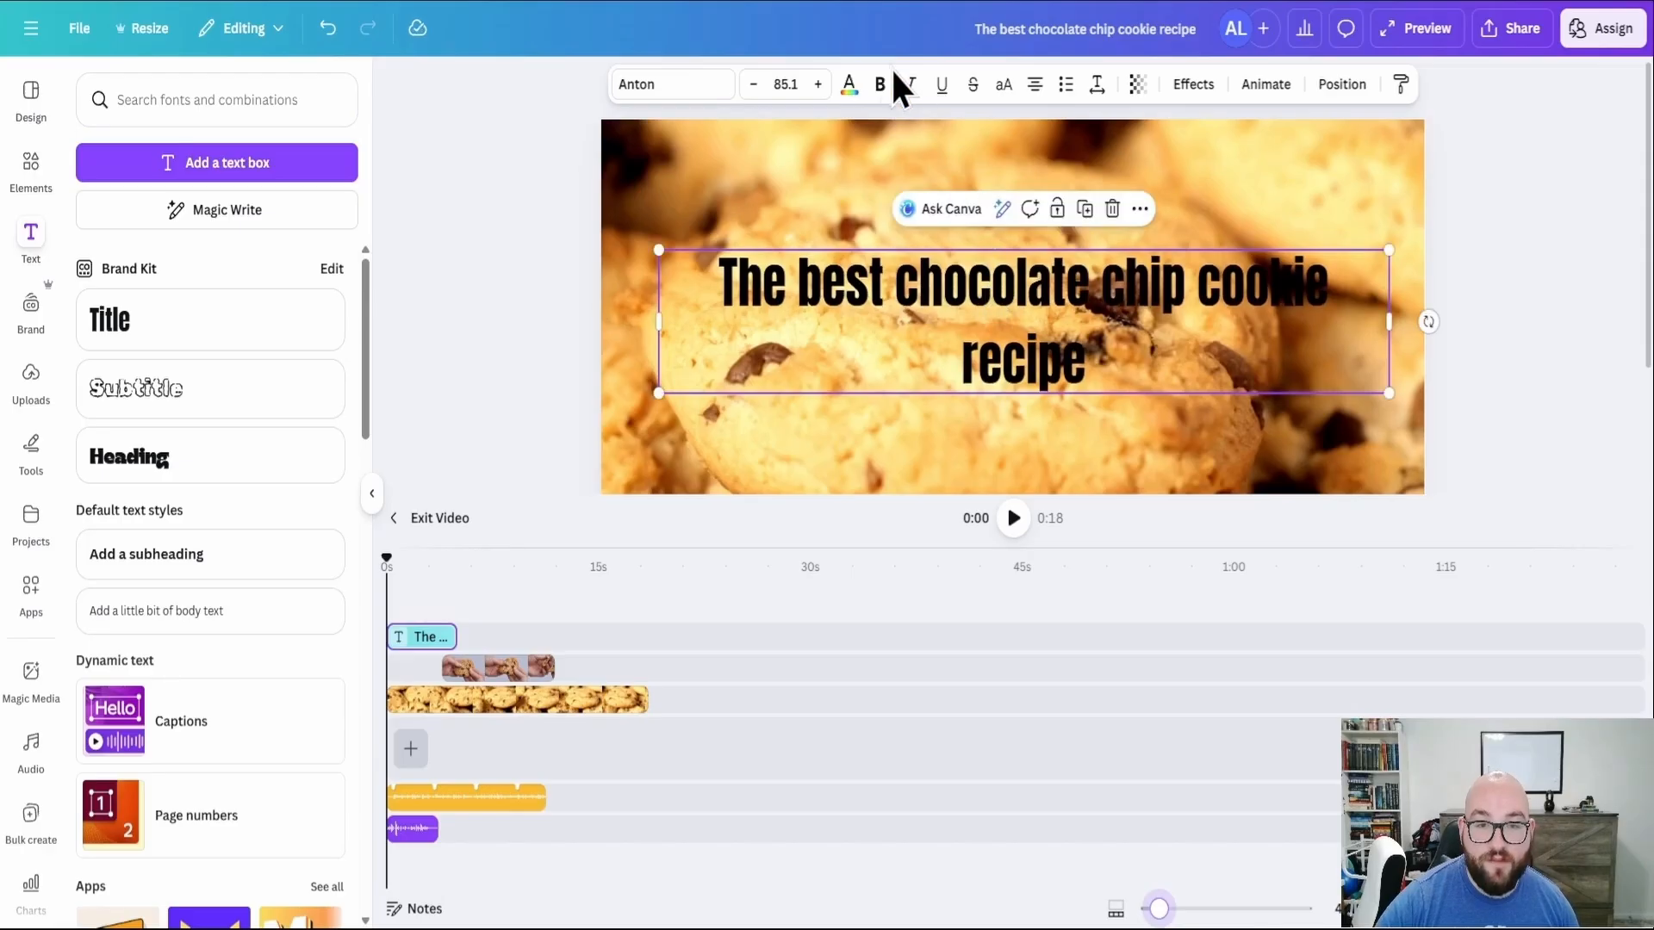
# - Color the title text red using the default solid colors and deselect it
pyautogui.click(848, 84)
pyautogui.click(342, 601)
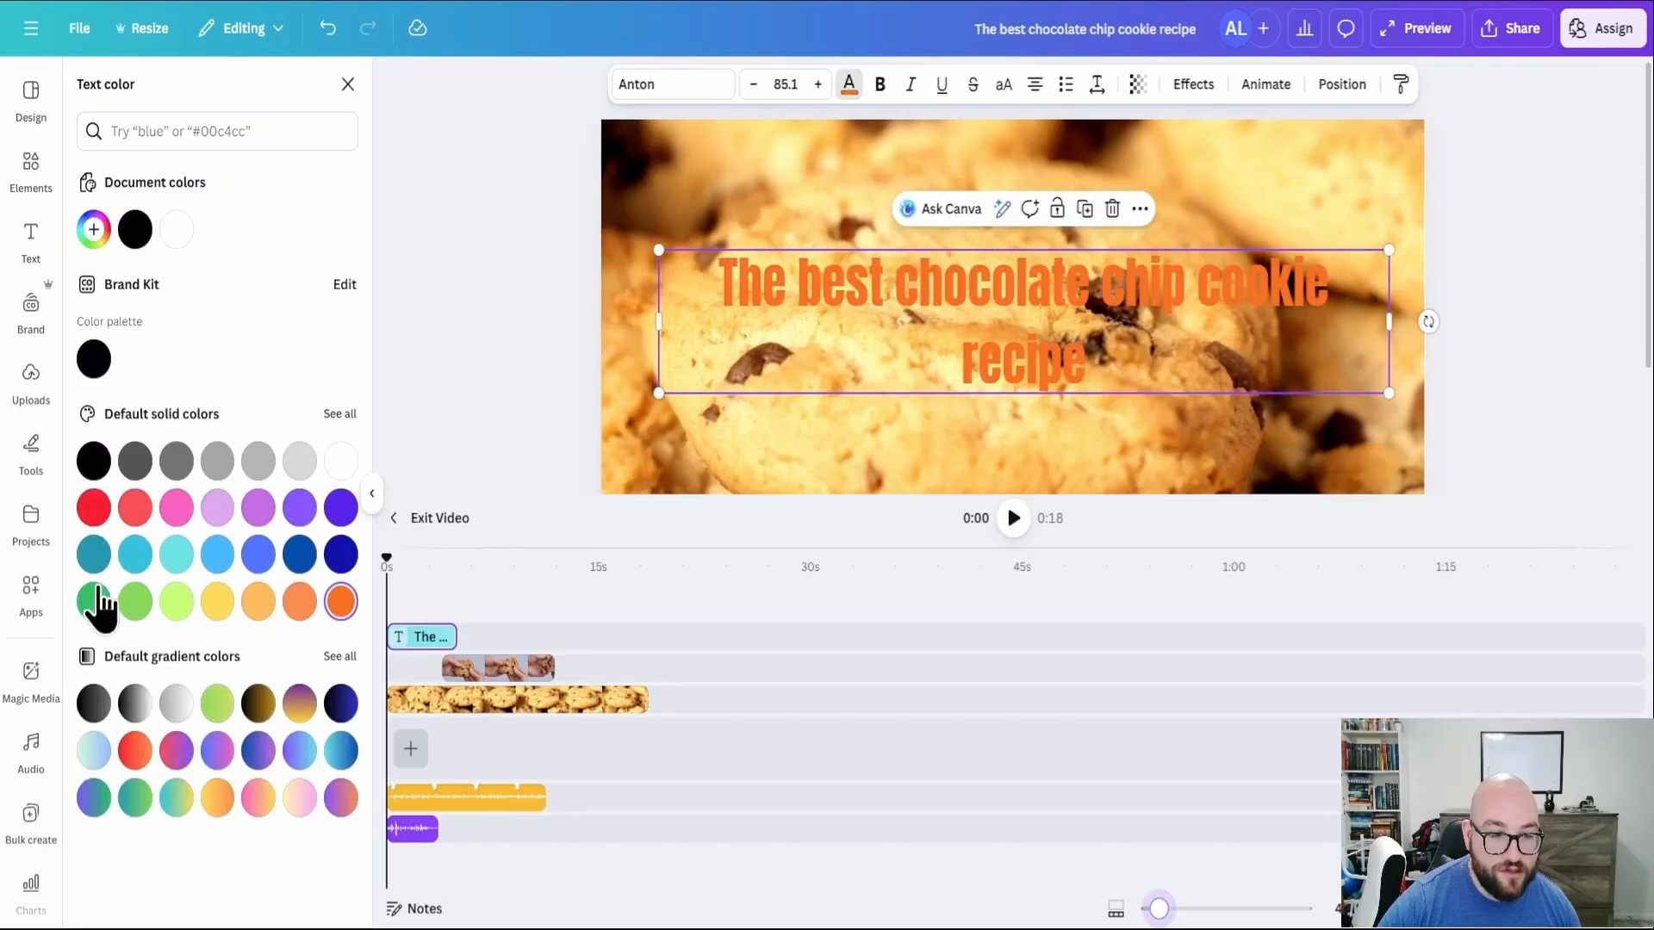
pyautogui.click(94, 507)
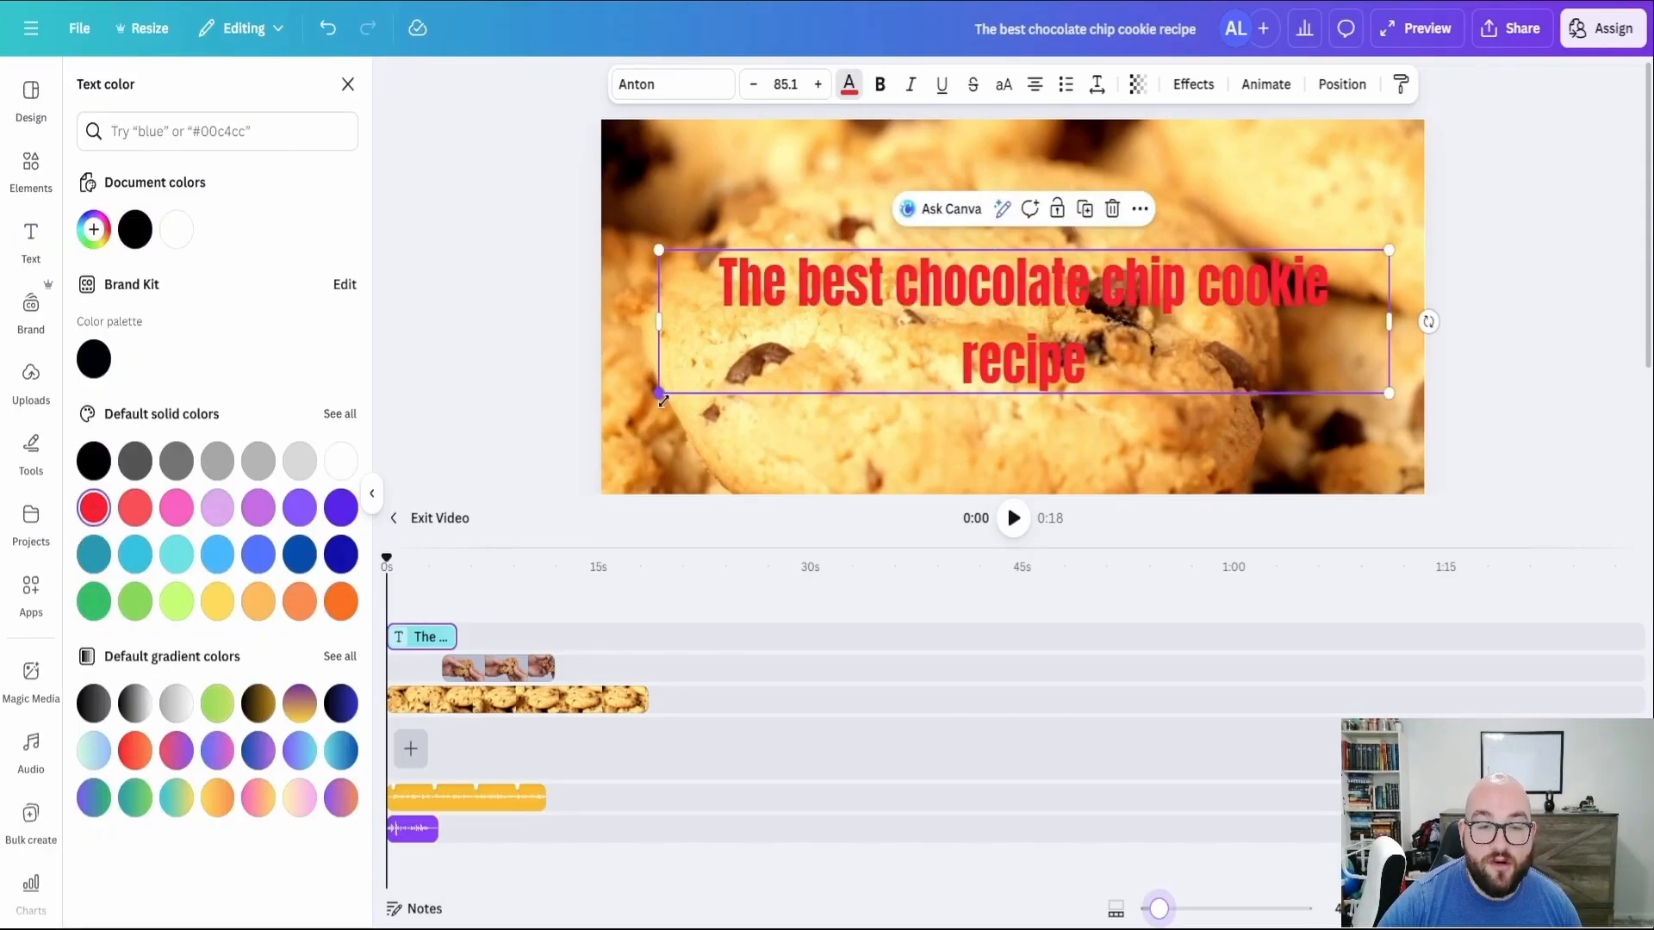
pyautogui.click(538, 600)
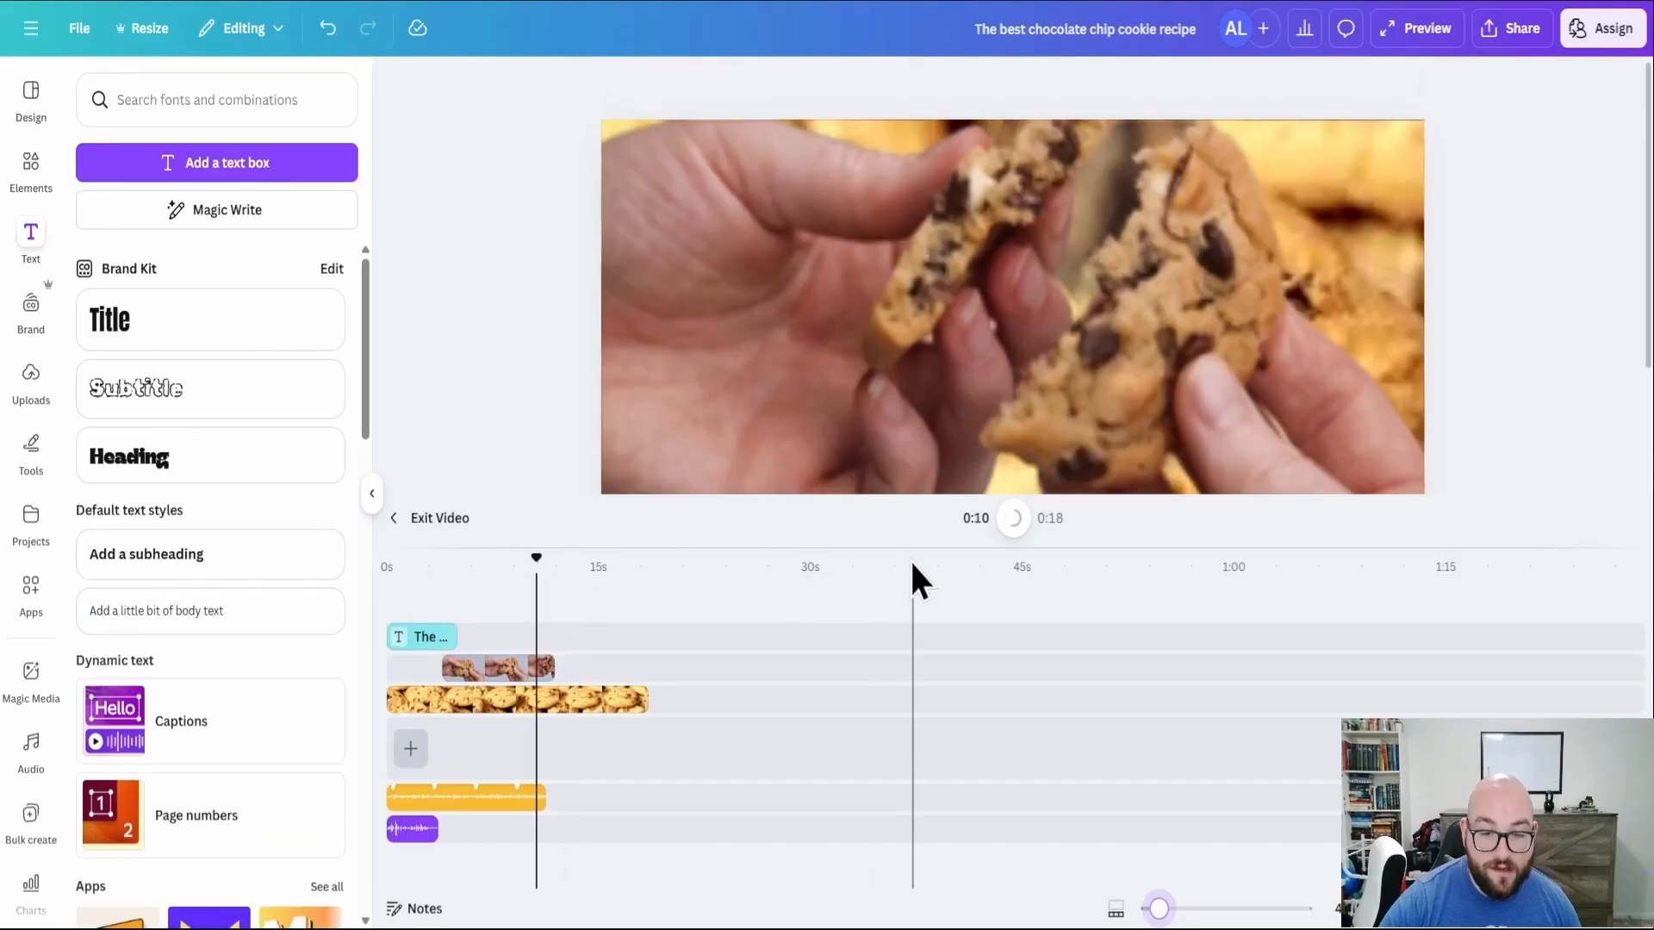
# - Extend the title text's duration on the timeline to about 11 s and check it near the start and at 3 s
pyautogui.click(435, 637)
pyautogui.moveTo(456, 636); pyautogui.dragTo(543, 635)
pyautogui.moveTo(441, 558); pyautogui.dragTo(394, 568)
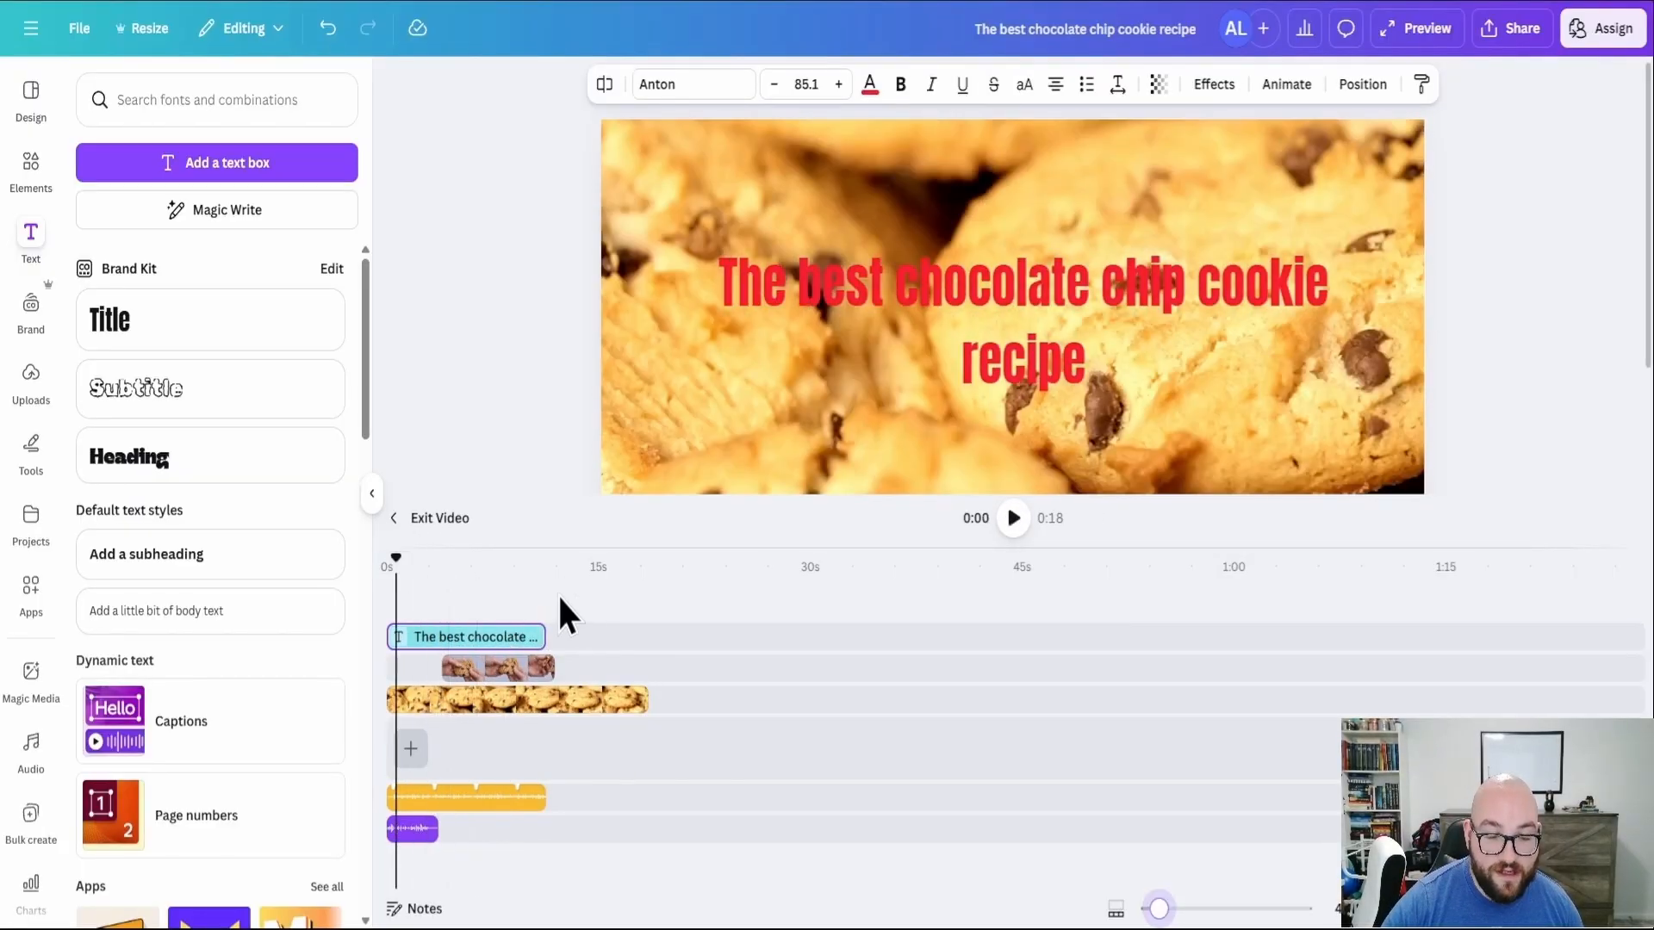
pyautogui.click(559, 591)
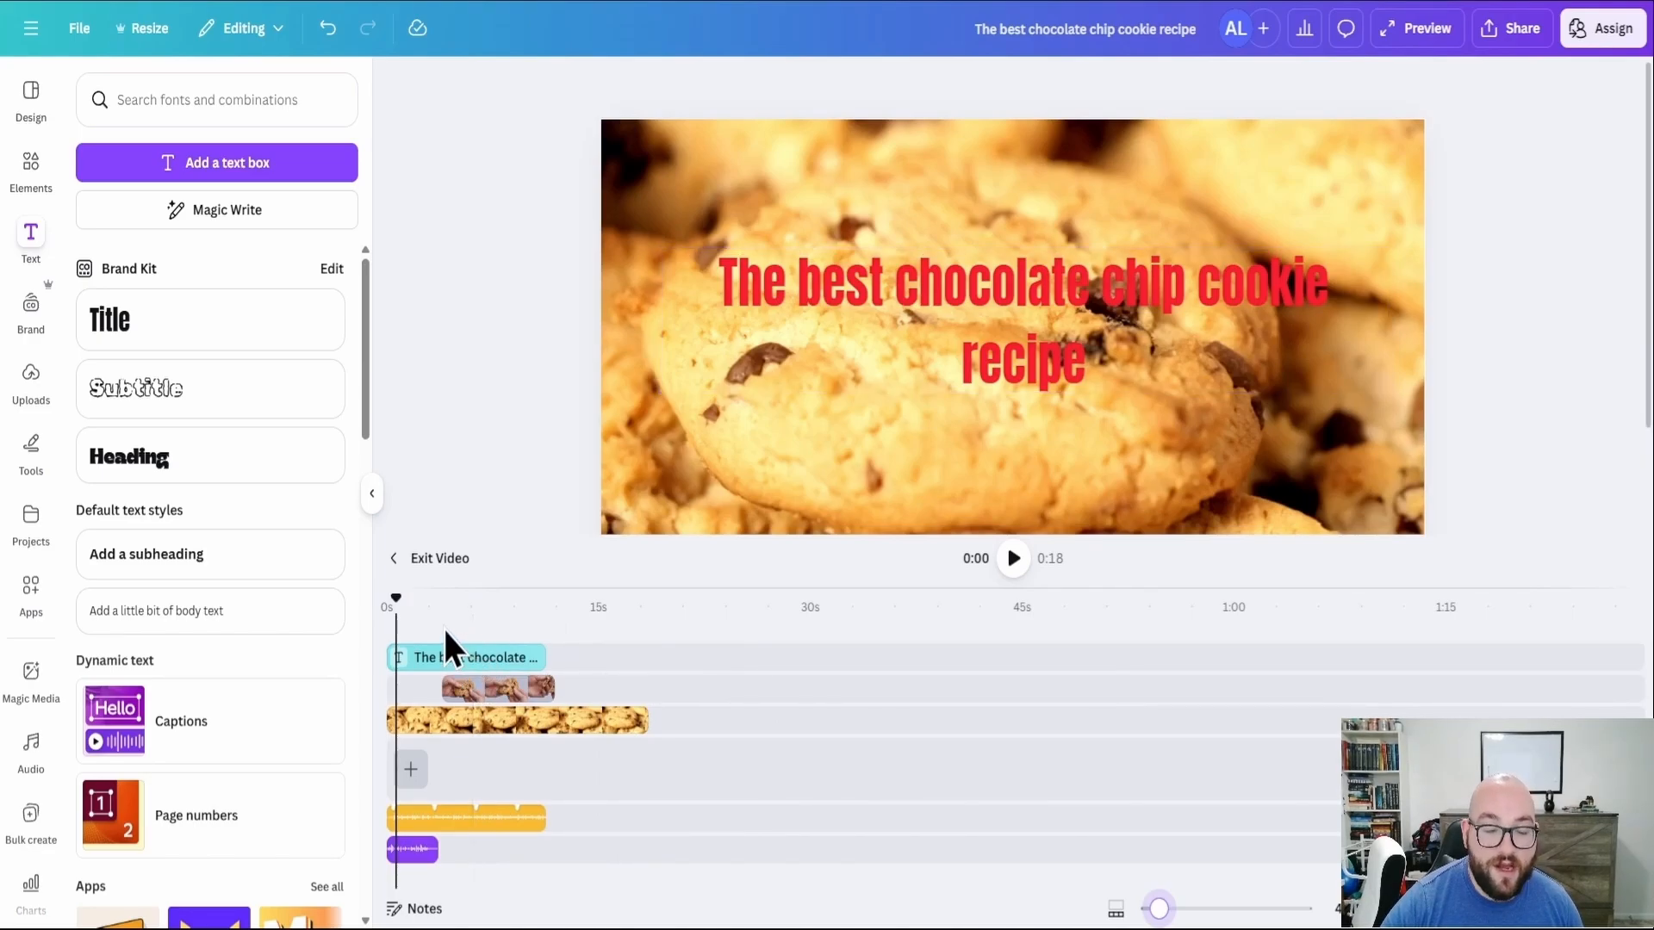
pyautogui.click(435, 603)
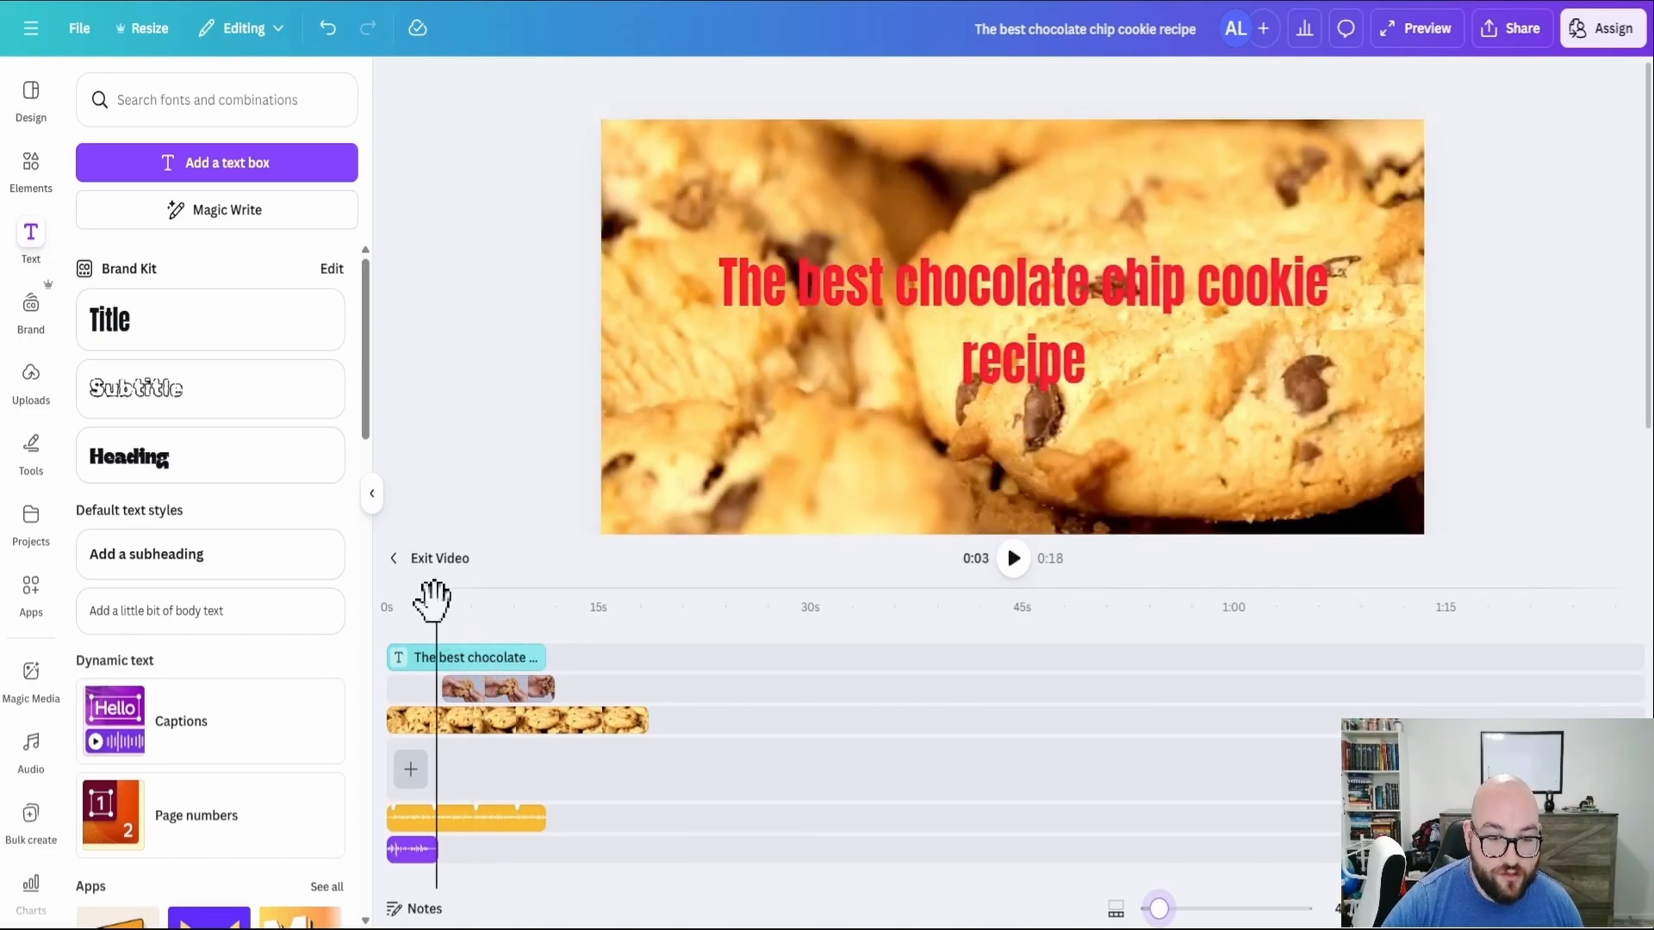
pyautogui.click(444, 658)
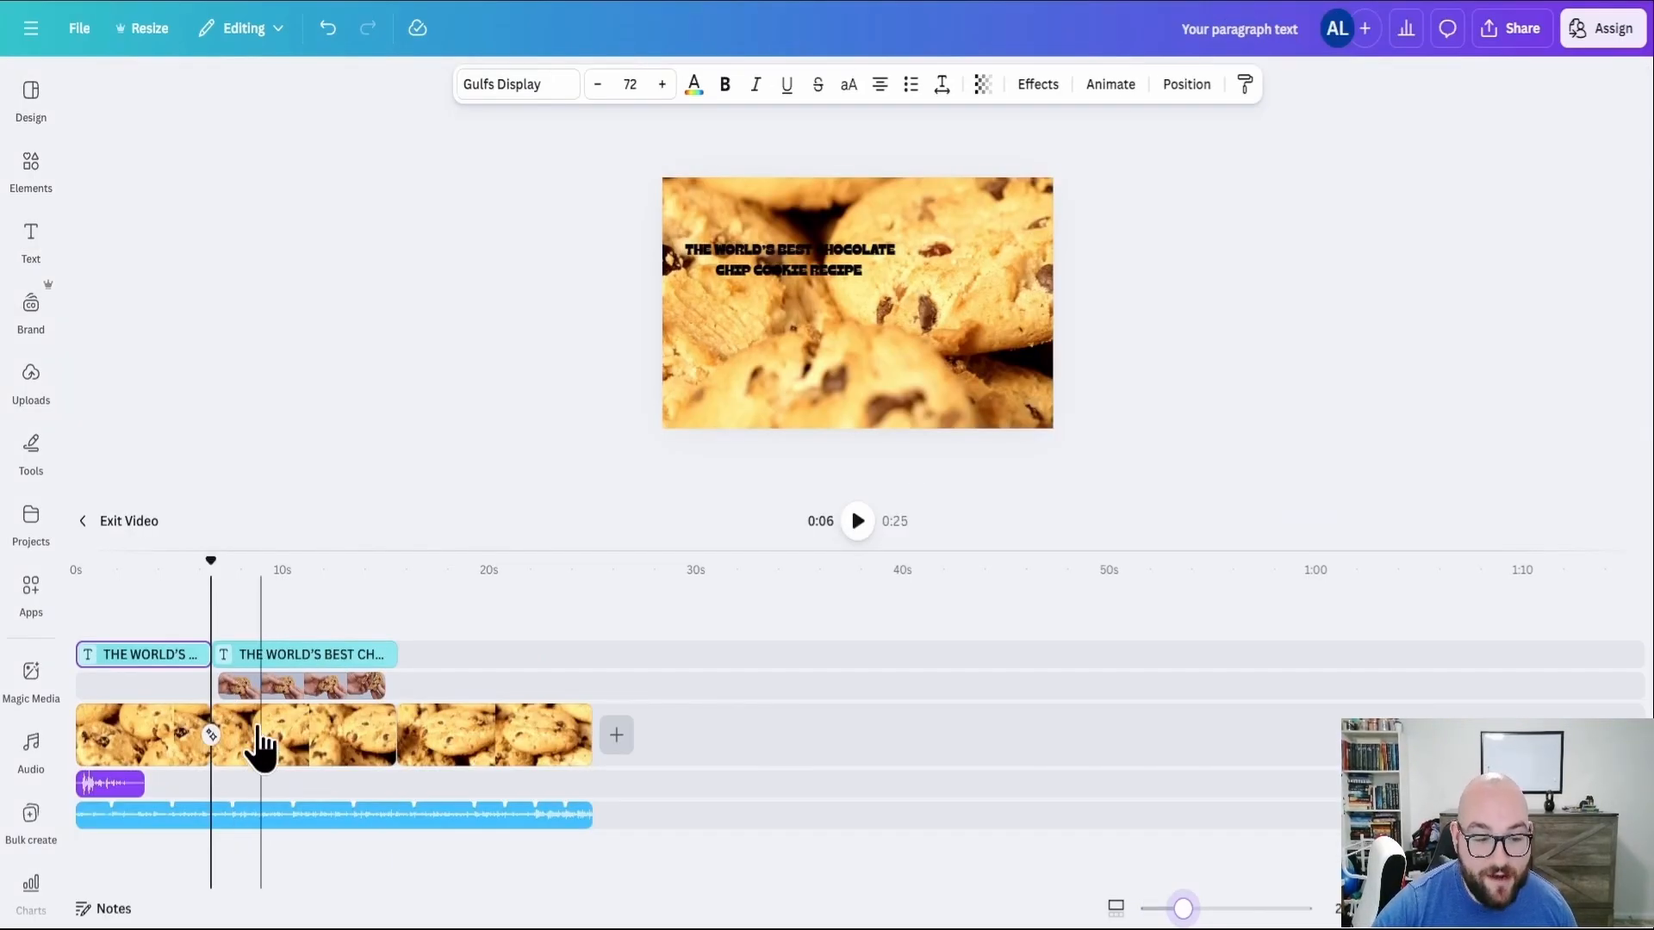
# - Play back the change from the first title text to the second one around the 6-second split
pyautogui.click(211, 735)
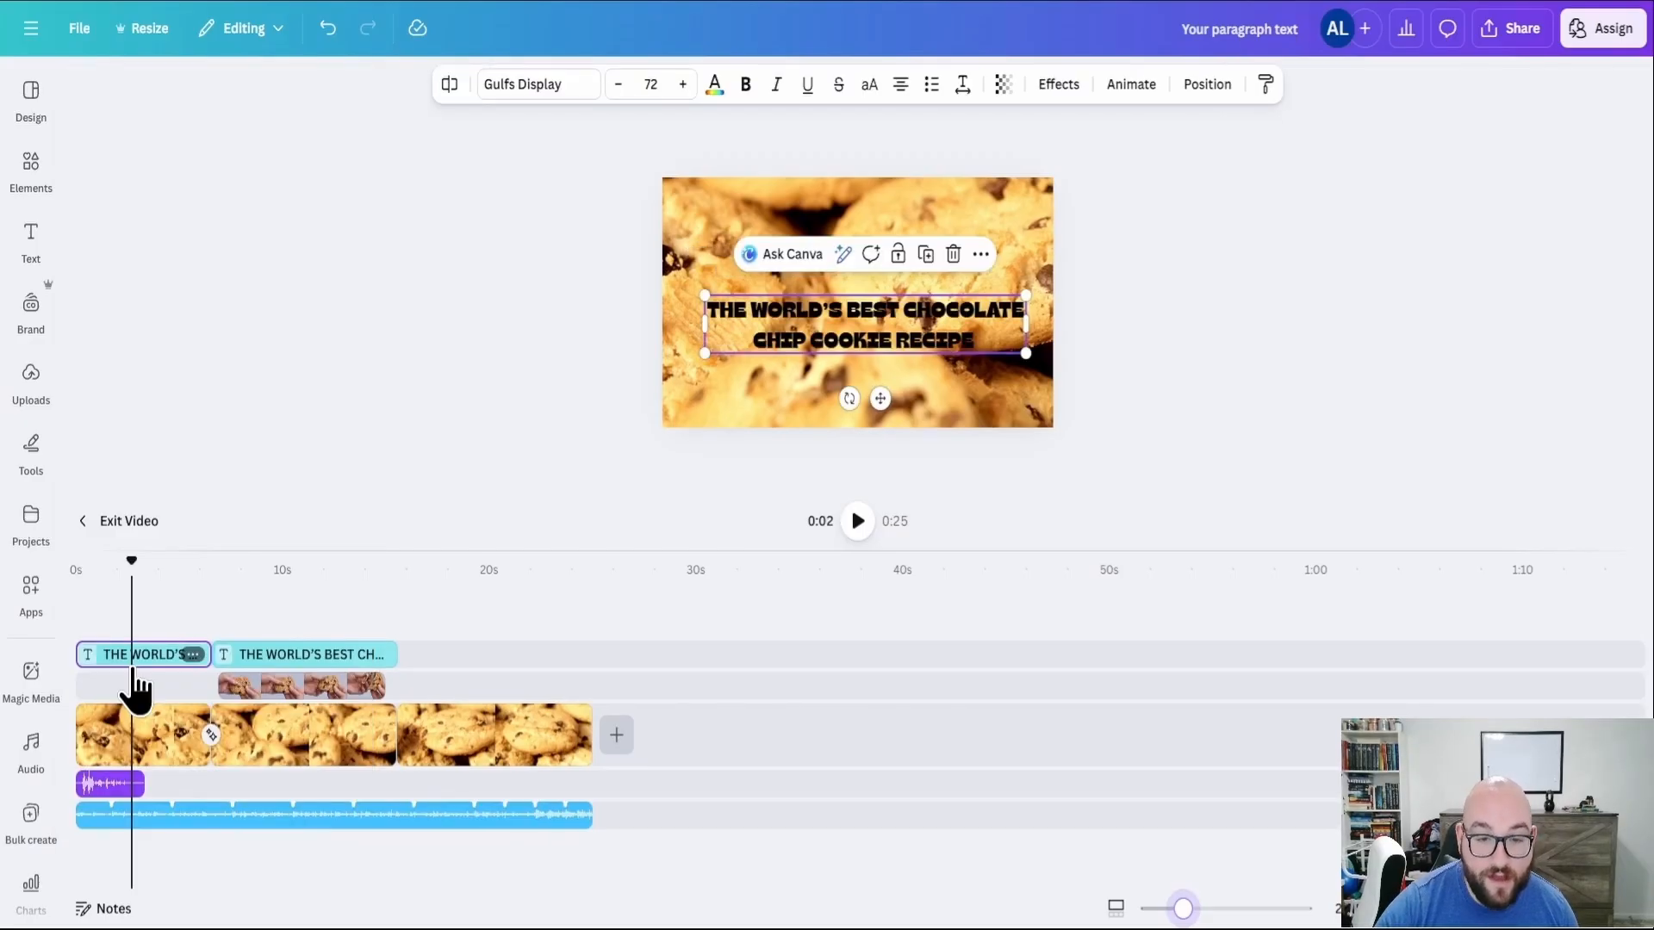
pyautogui.press('space')
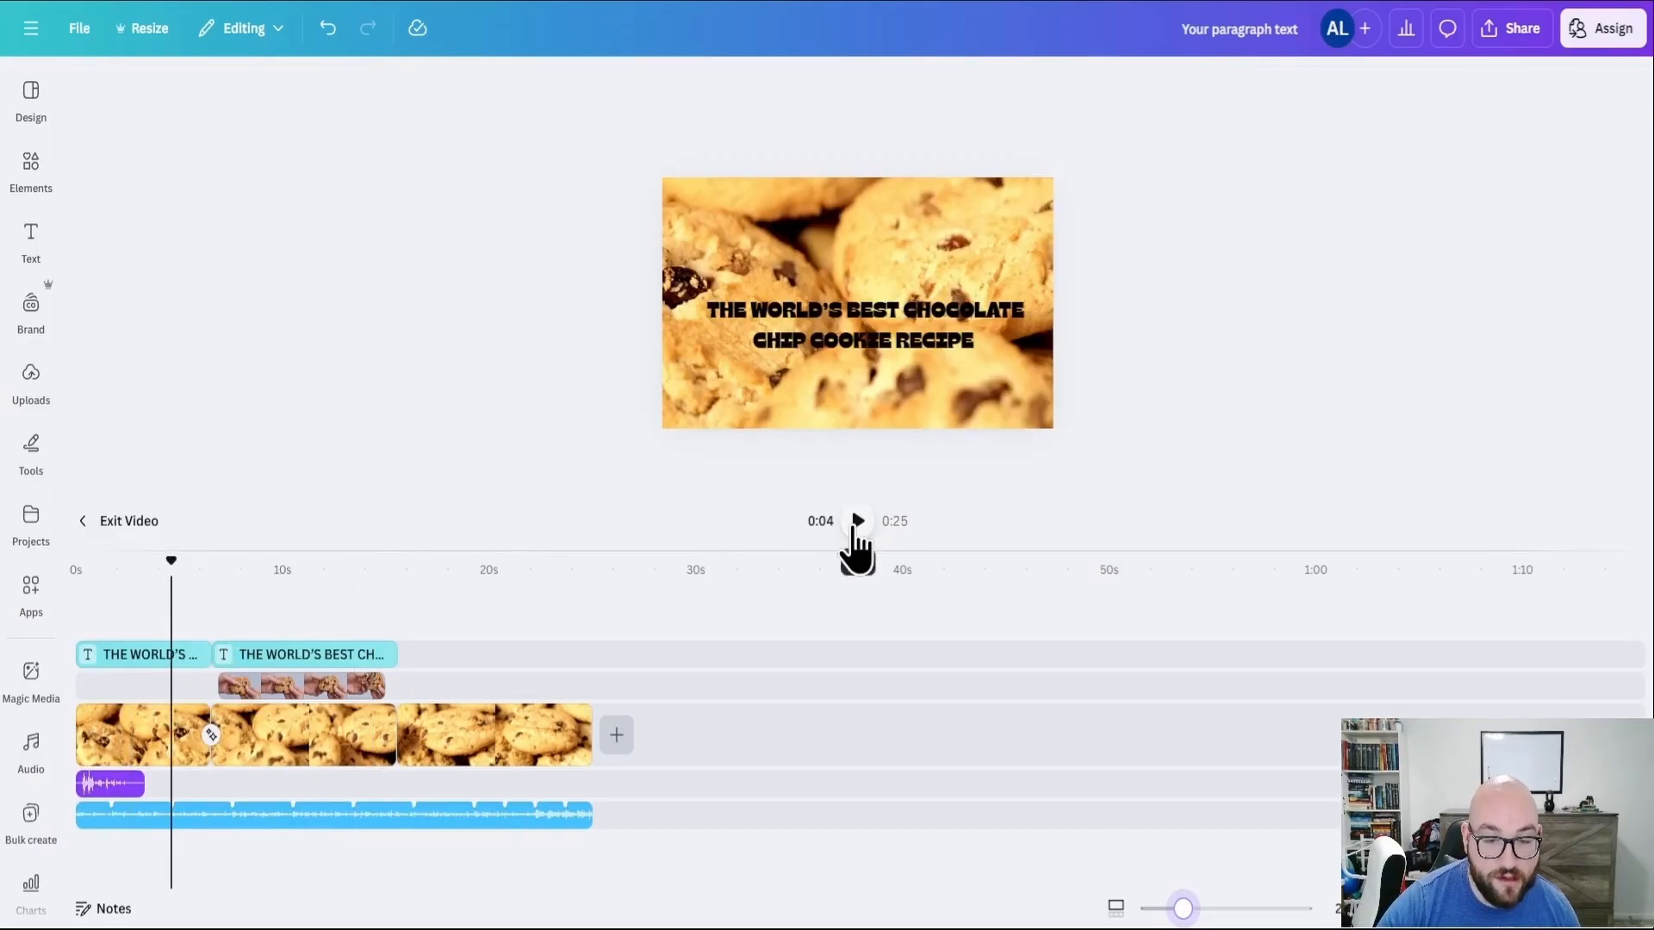
pyautogui.click(857, 522)
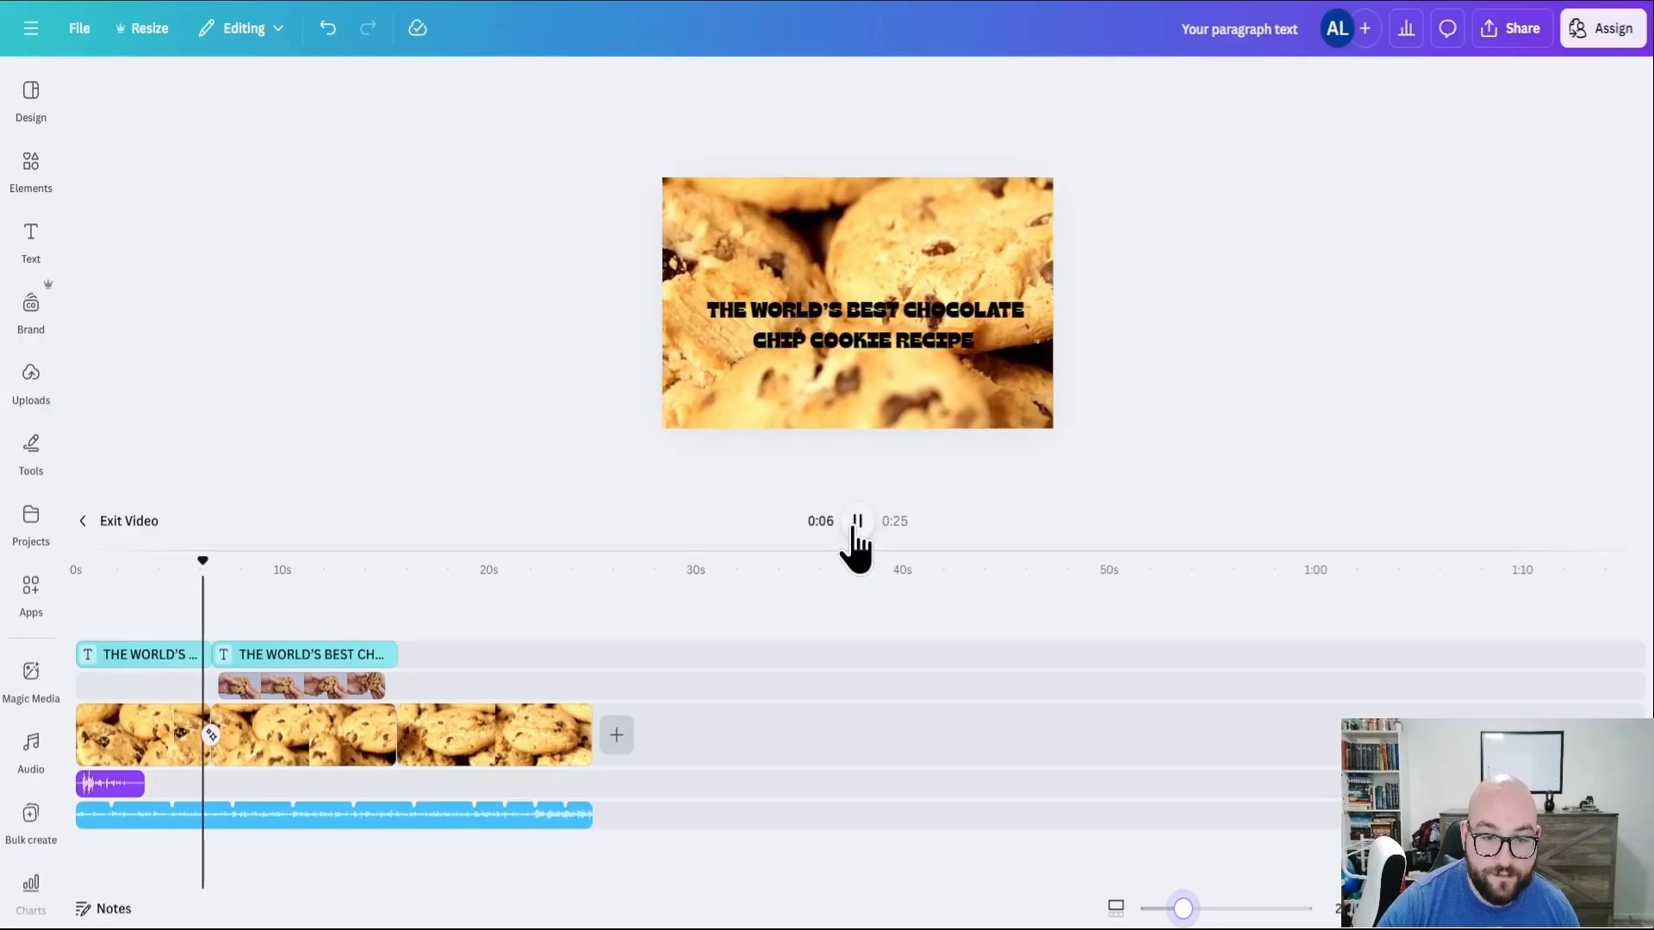
pyautogui.click(857, 522)
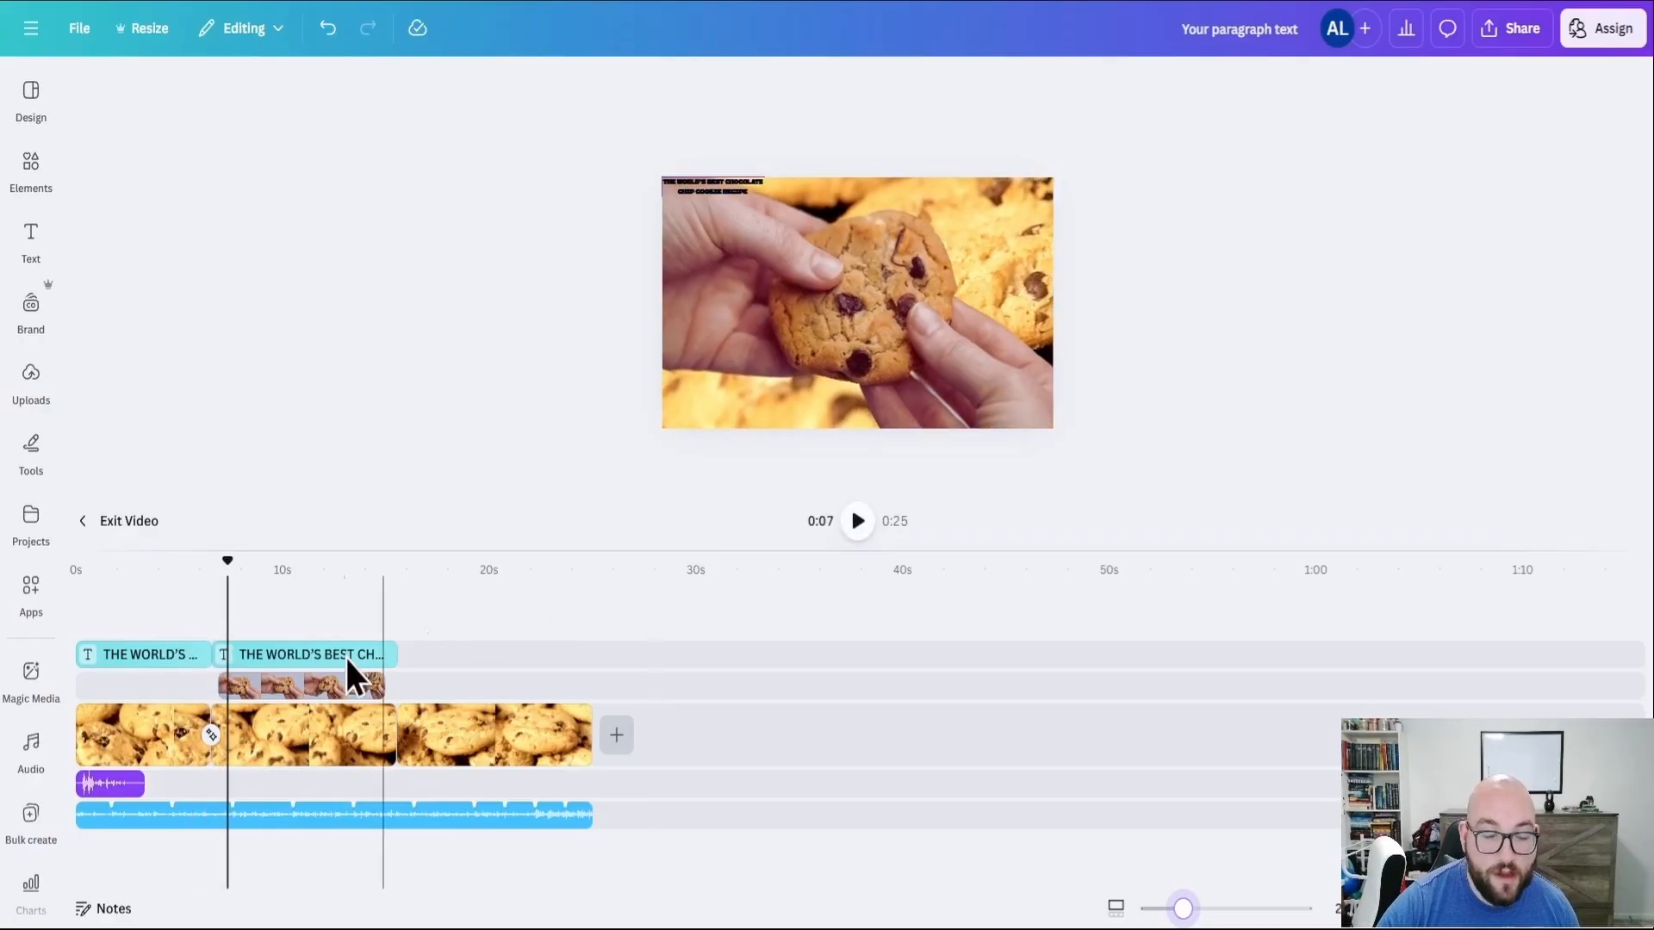
# - Replace the second text with "Ingredients directions", enlarge it to font size 60.9 and place it near the middle of the frame
pyautogui.click(288, 669)
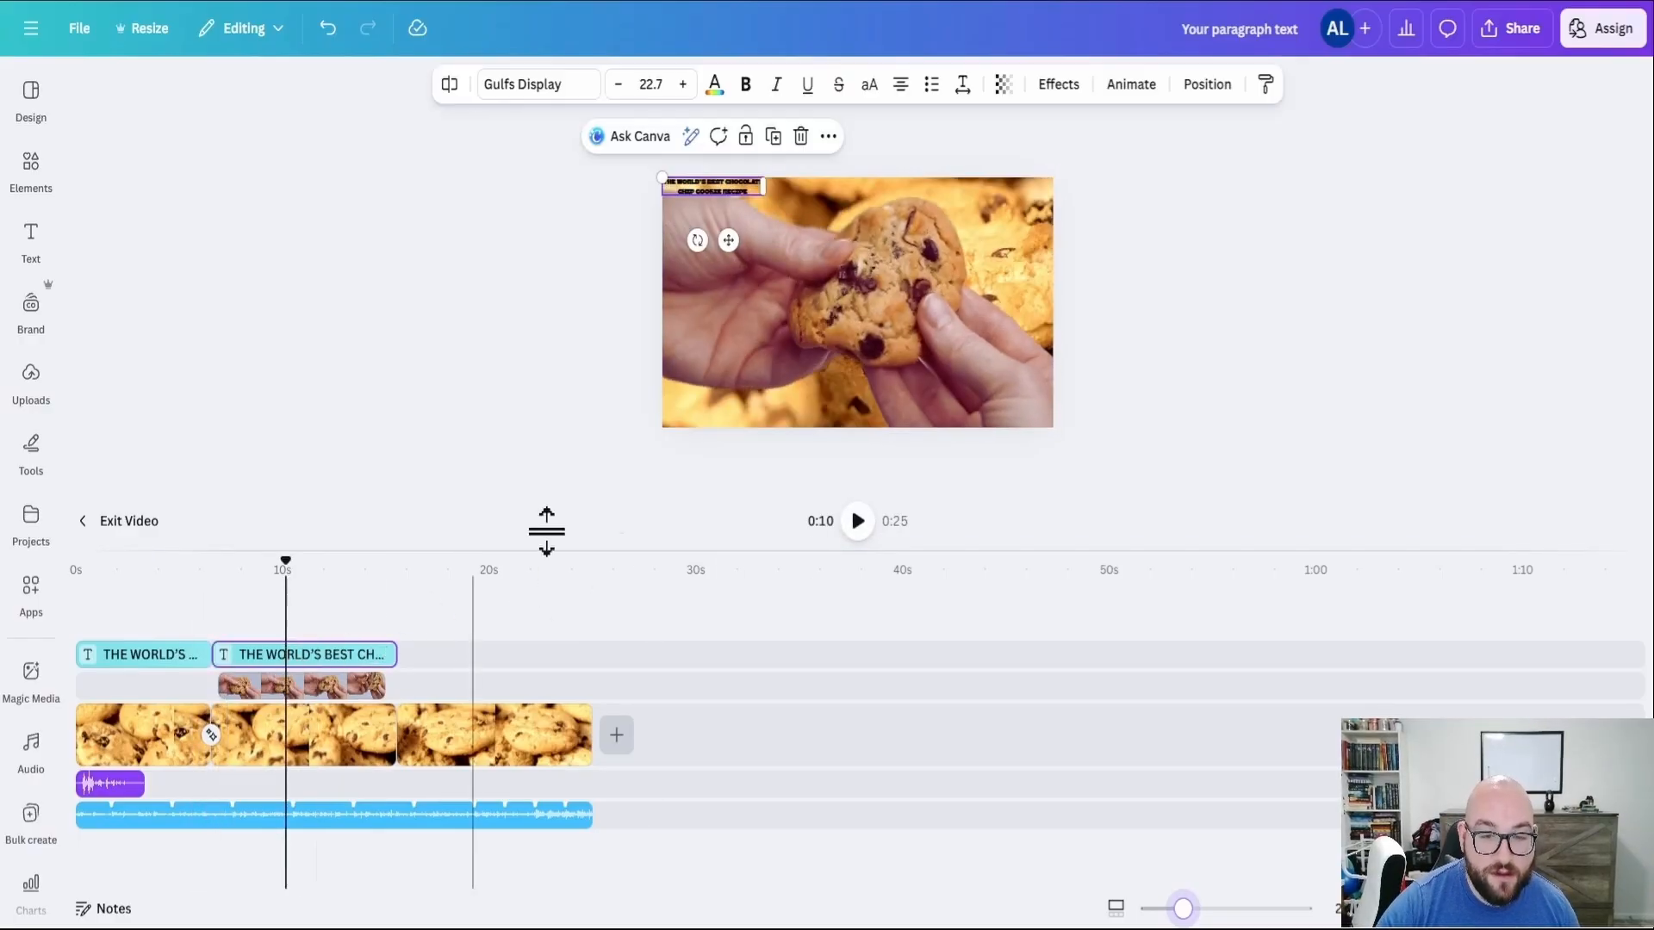
pyautogui.doubleClick(718, 188)
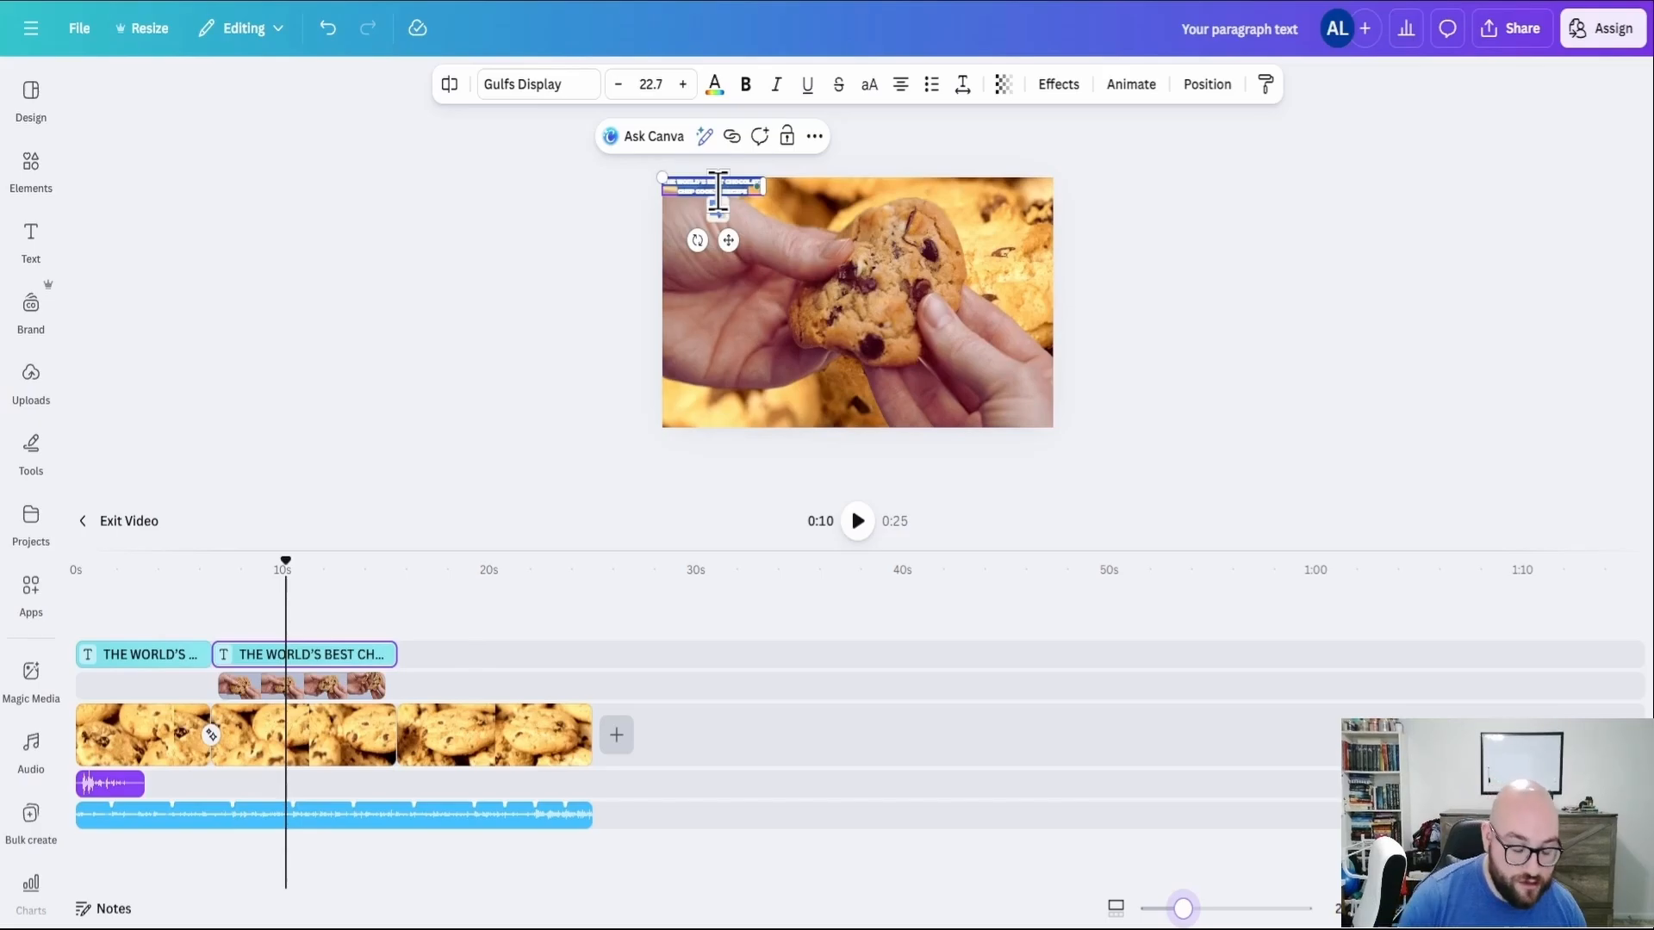
pyautogui.write('In')
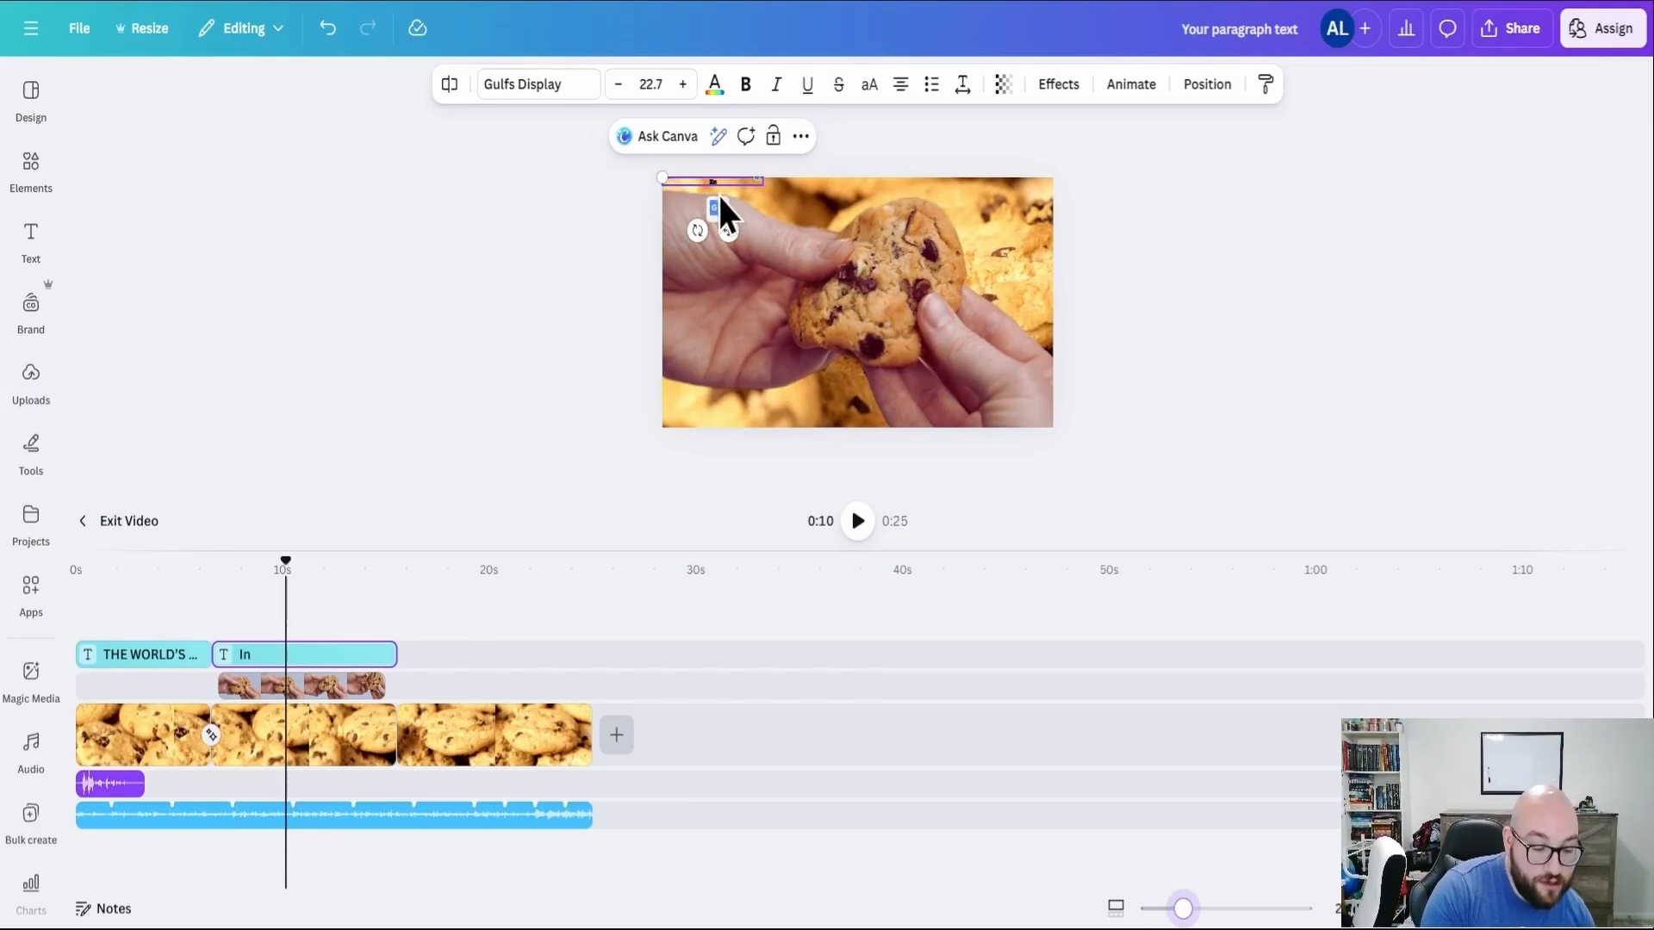
pyautogui.write('gredients directions')
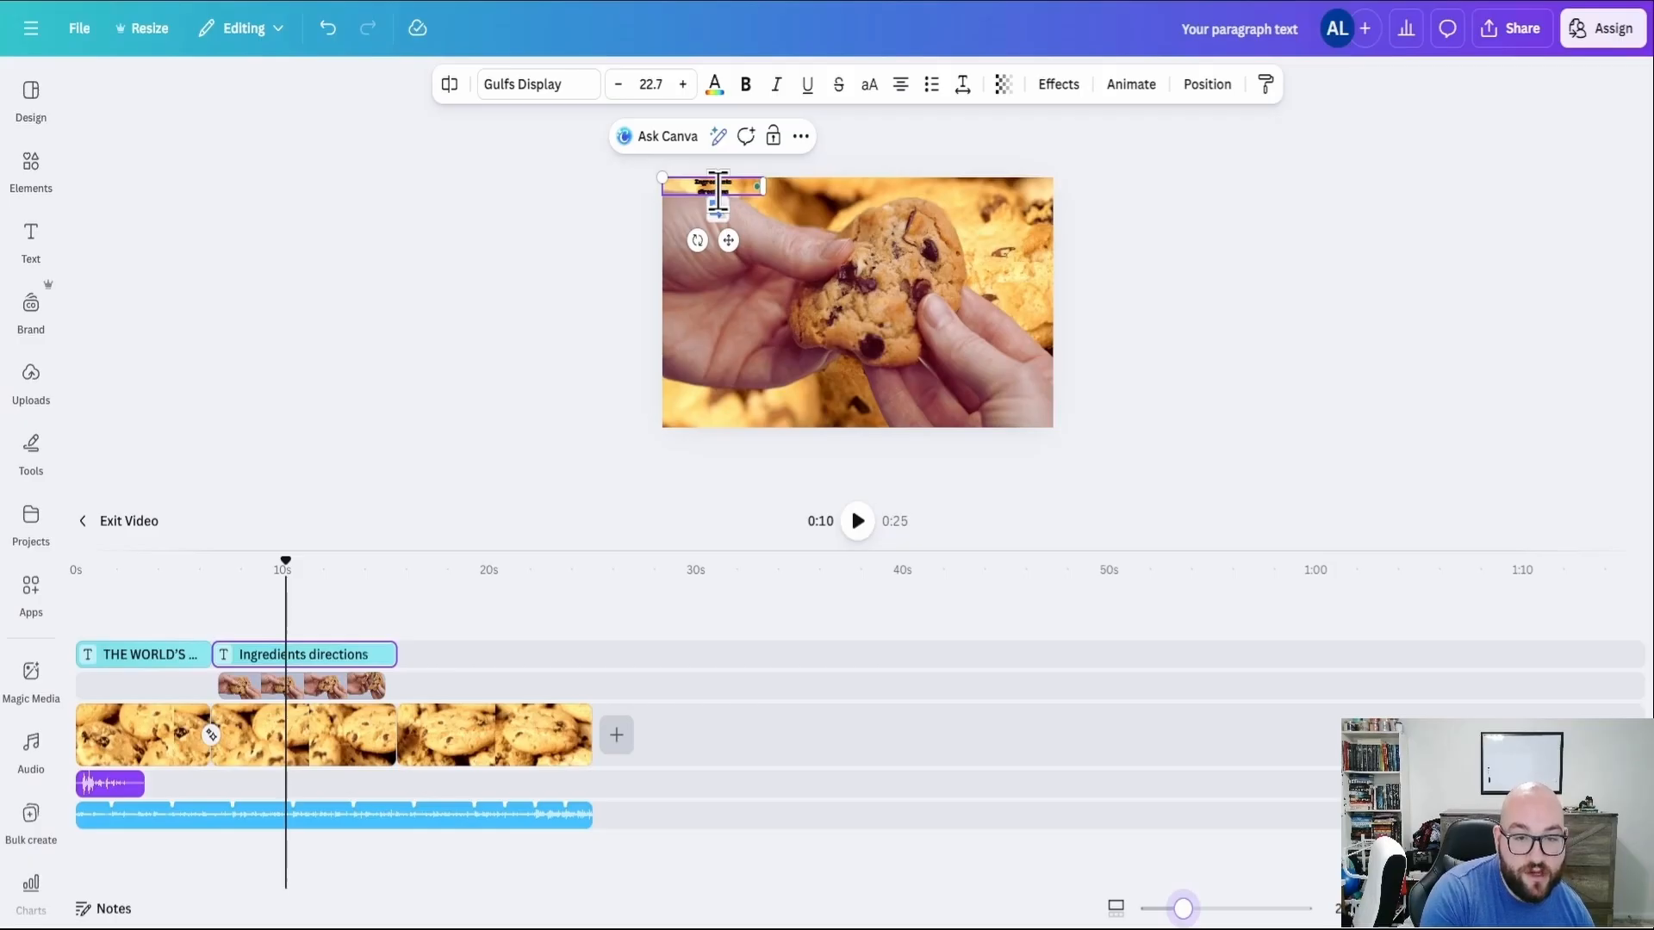
pyautogui.moveTo(719, 188); pyautogui.dragTo(675, 262)
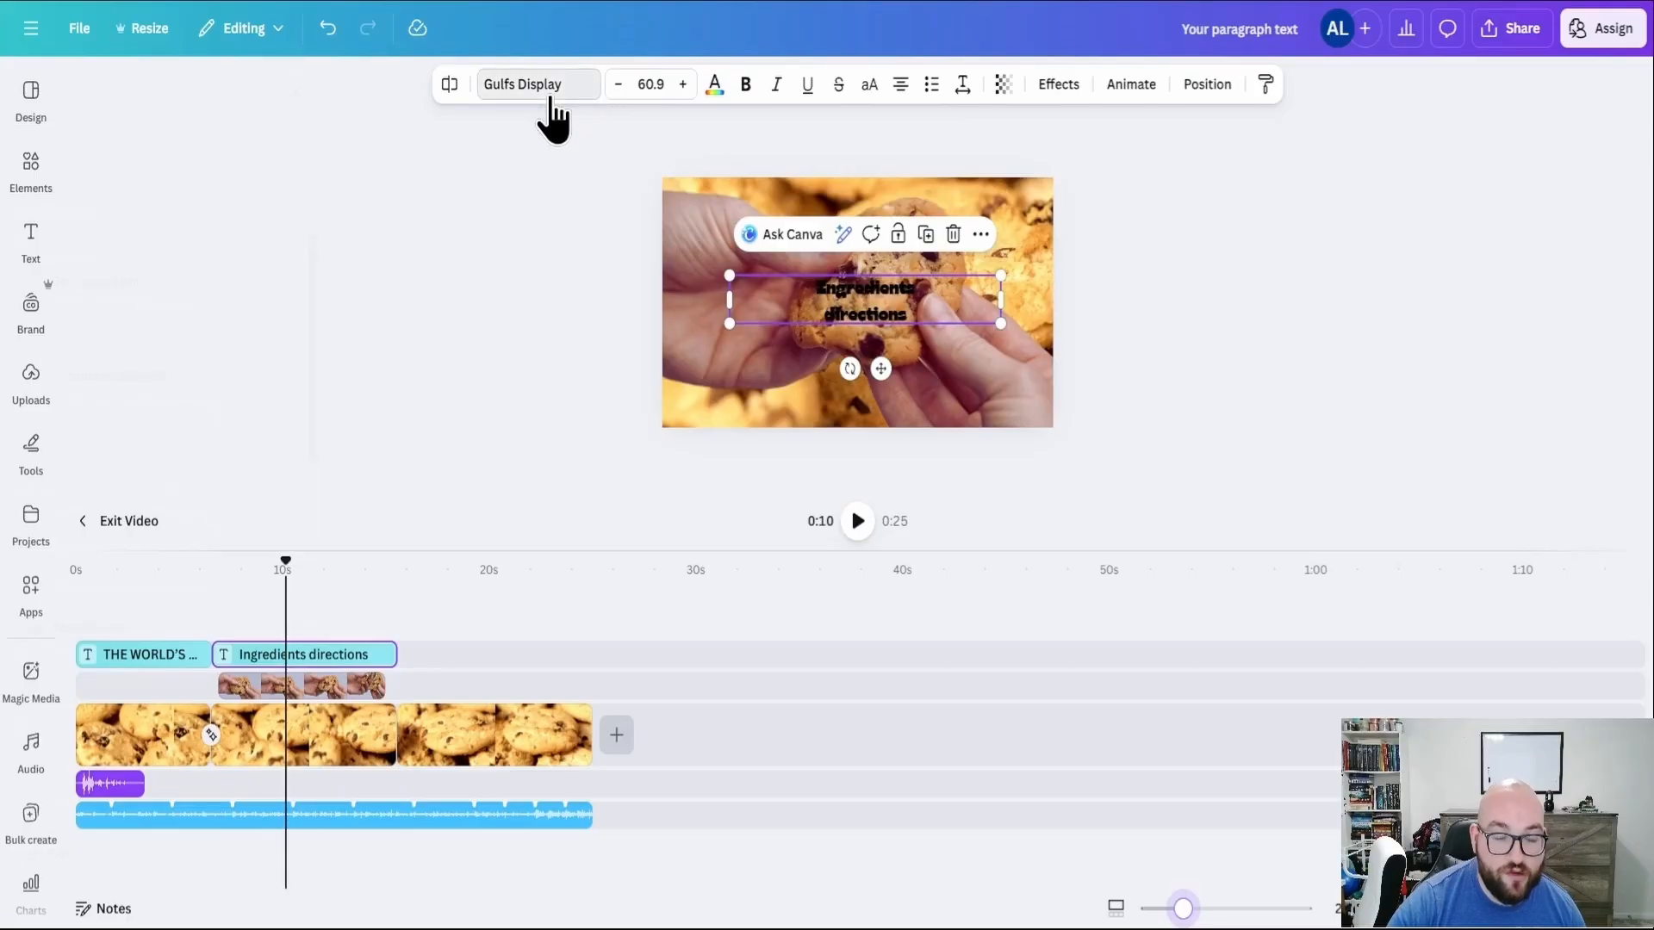
# - Set the "Ingredients directions" text's font to Anton and preview the change between the two texts from about 5 s
pyautogui.click(541, 90)
pyautogui.click(126, 677)
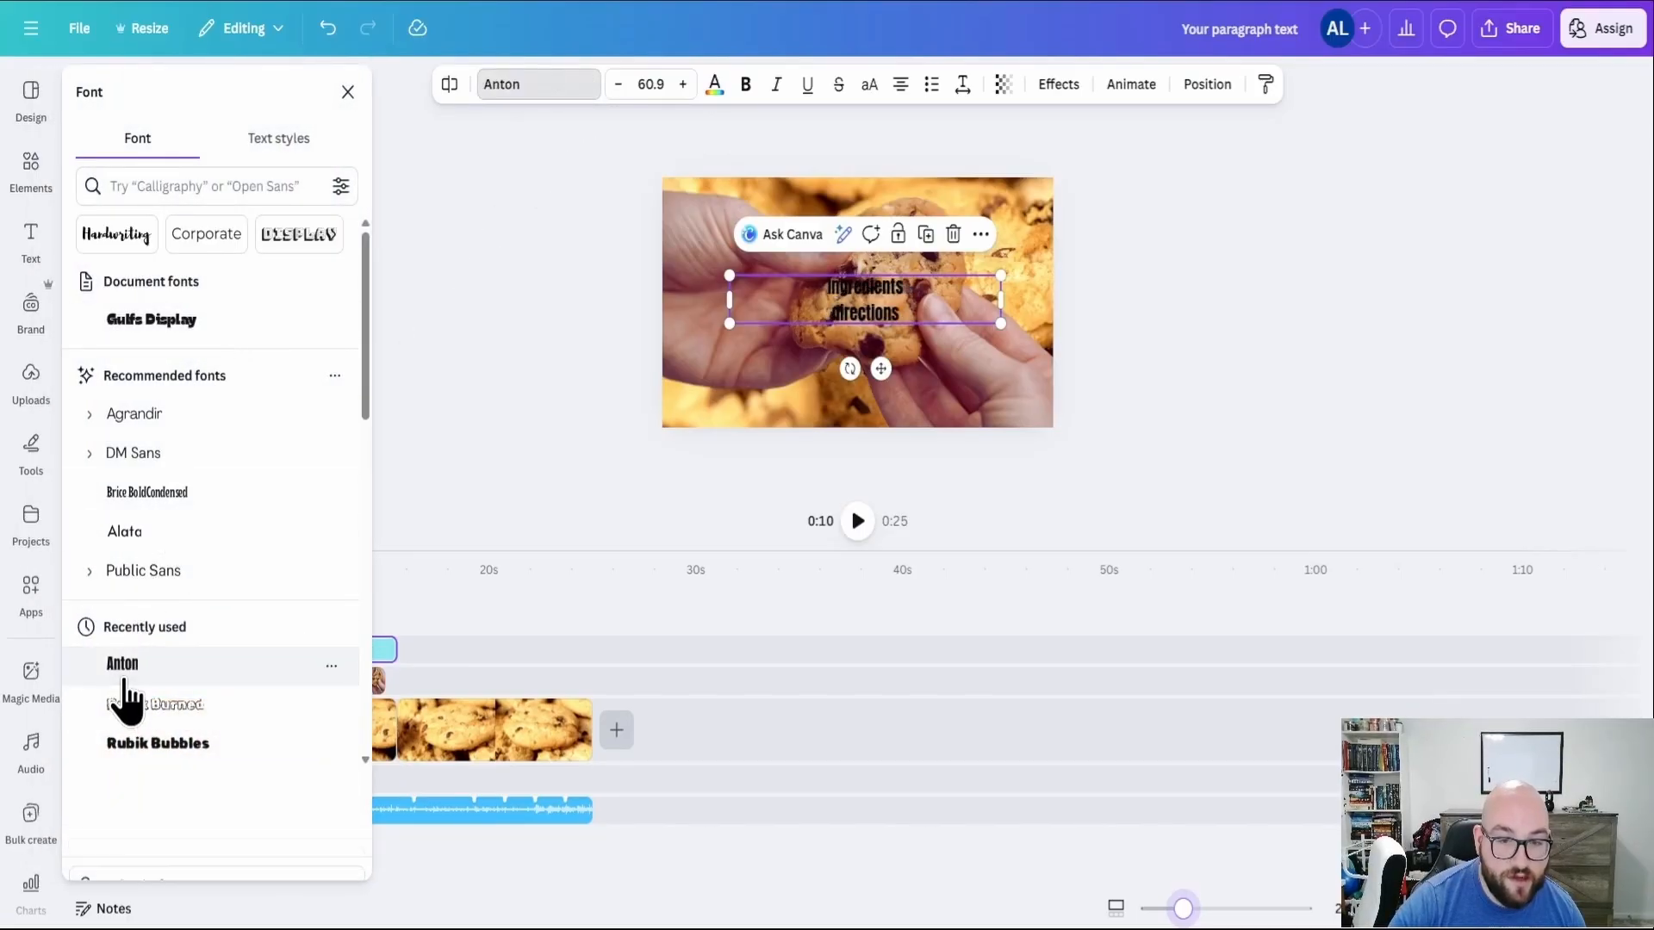
pyautogui.click(447, 654)
pyautogui.click(188, 561)
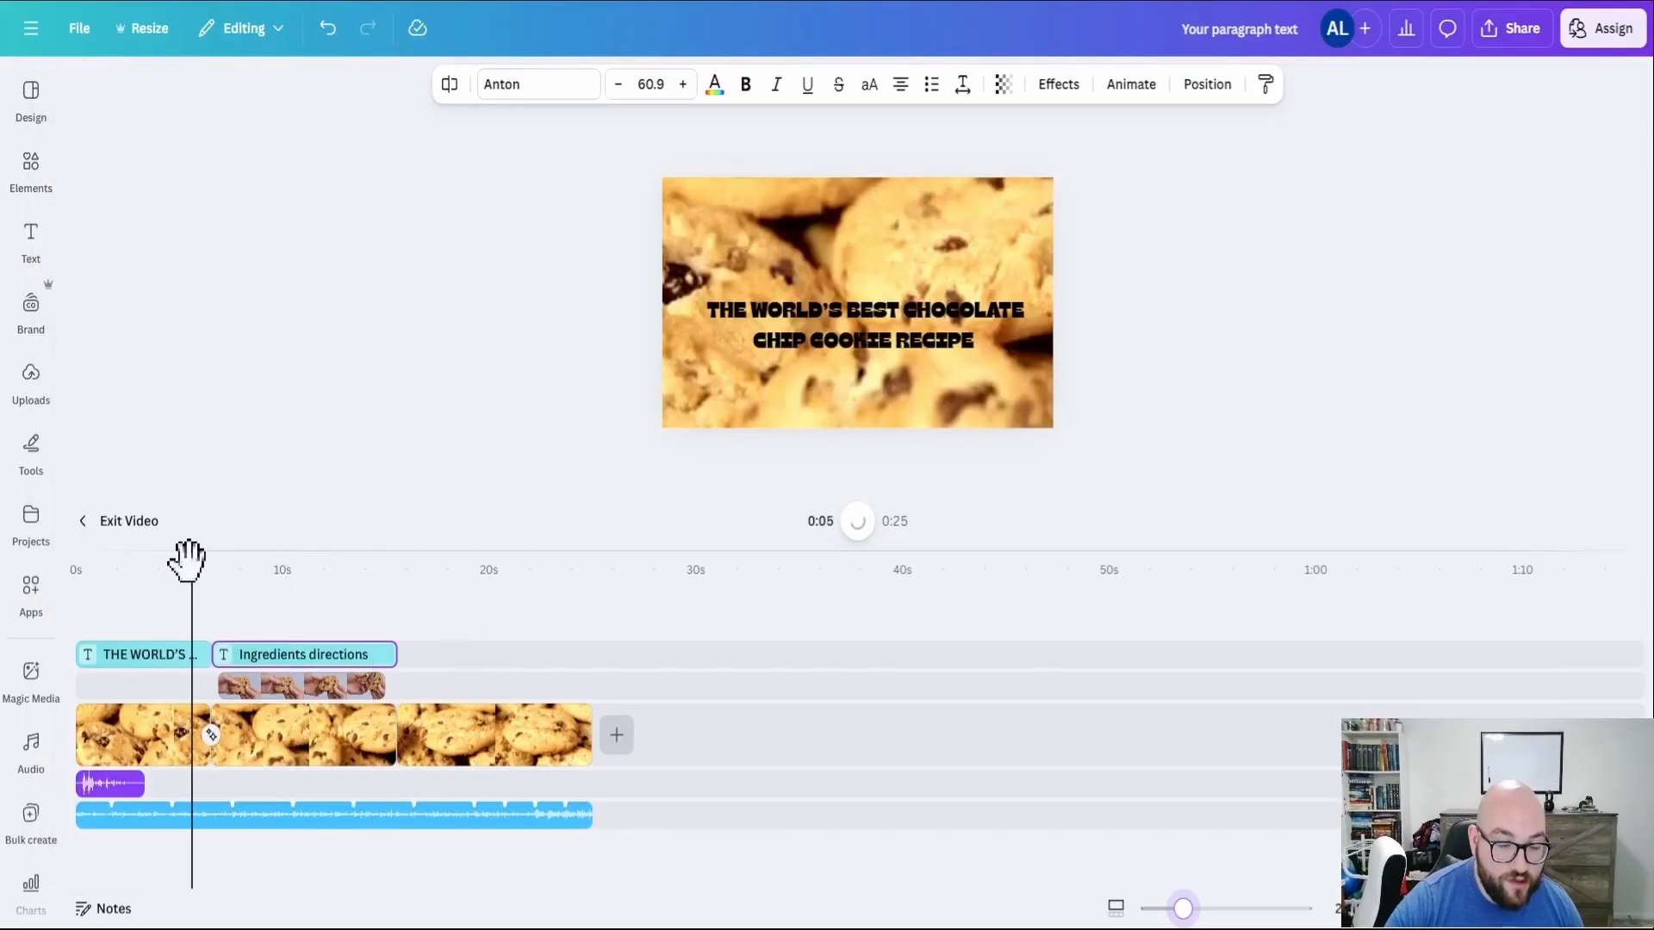
pyautogui.click(857, 520)
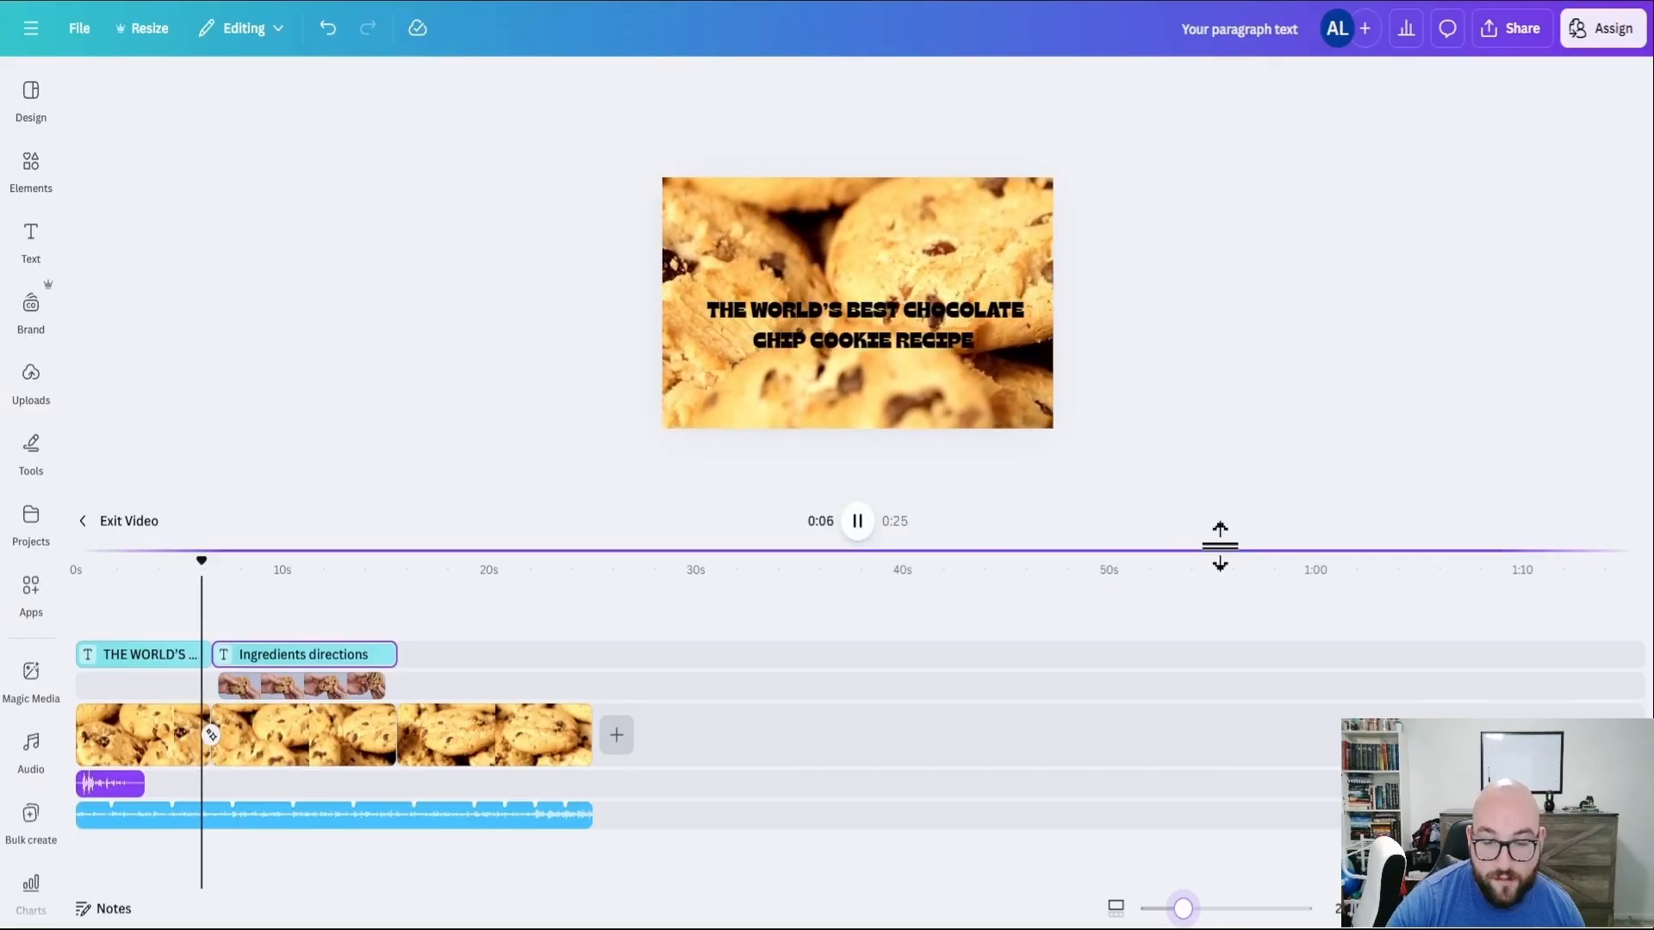
pyautogui.click(857, 522)
# - Shift the hand-held cookie overlay clip earlier on the timeline, aligning its start with the "Ingredients directions" text
pyautogui.moveTo(292, 688); pyautogui.dragTo(281, 680)
pyautogui.click(284, 686)
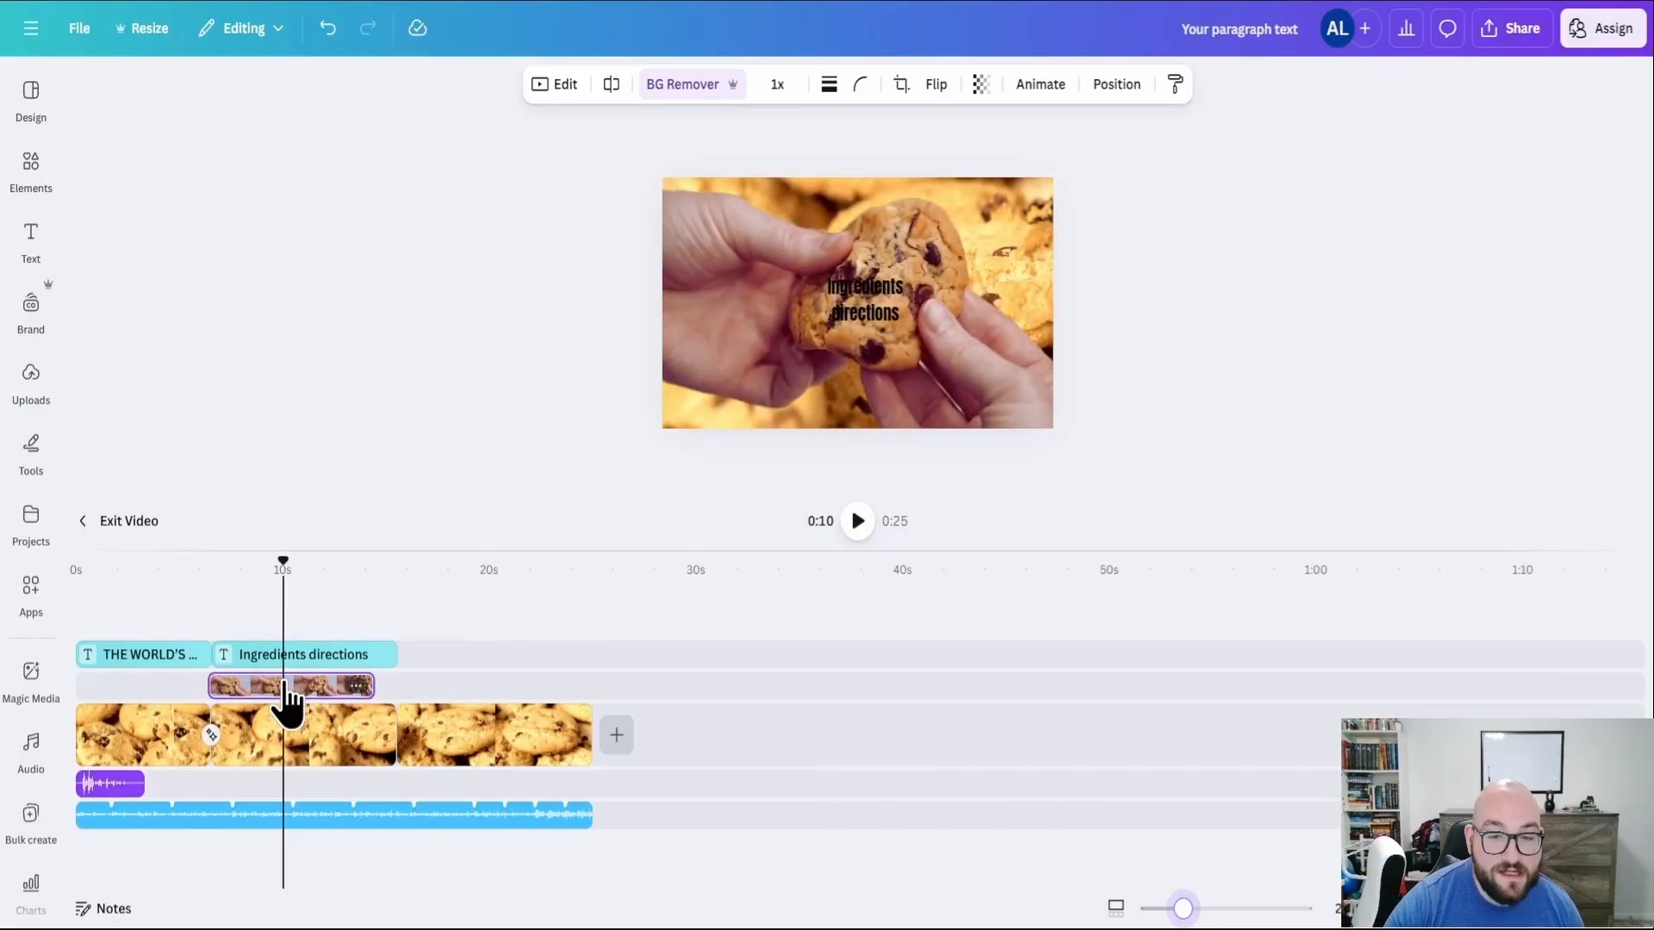
pyautogui.click(211, 571)
pyautogui.moveTo(210, 572); pyautogui.dragTo(189, 573)
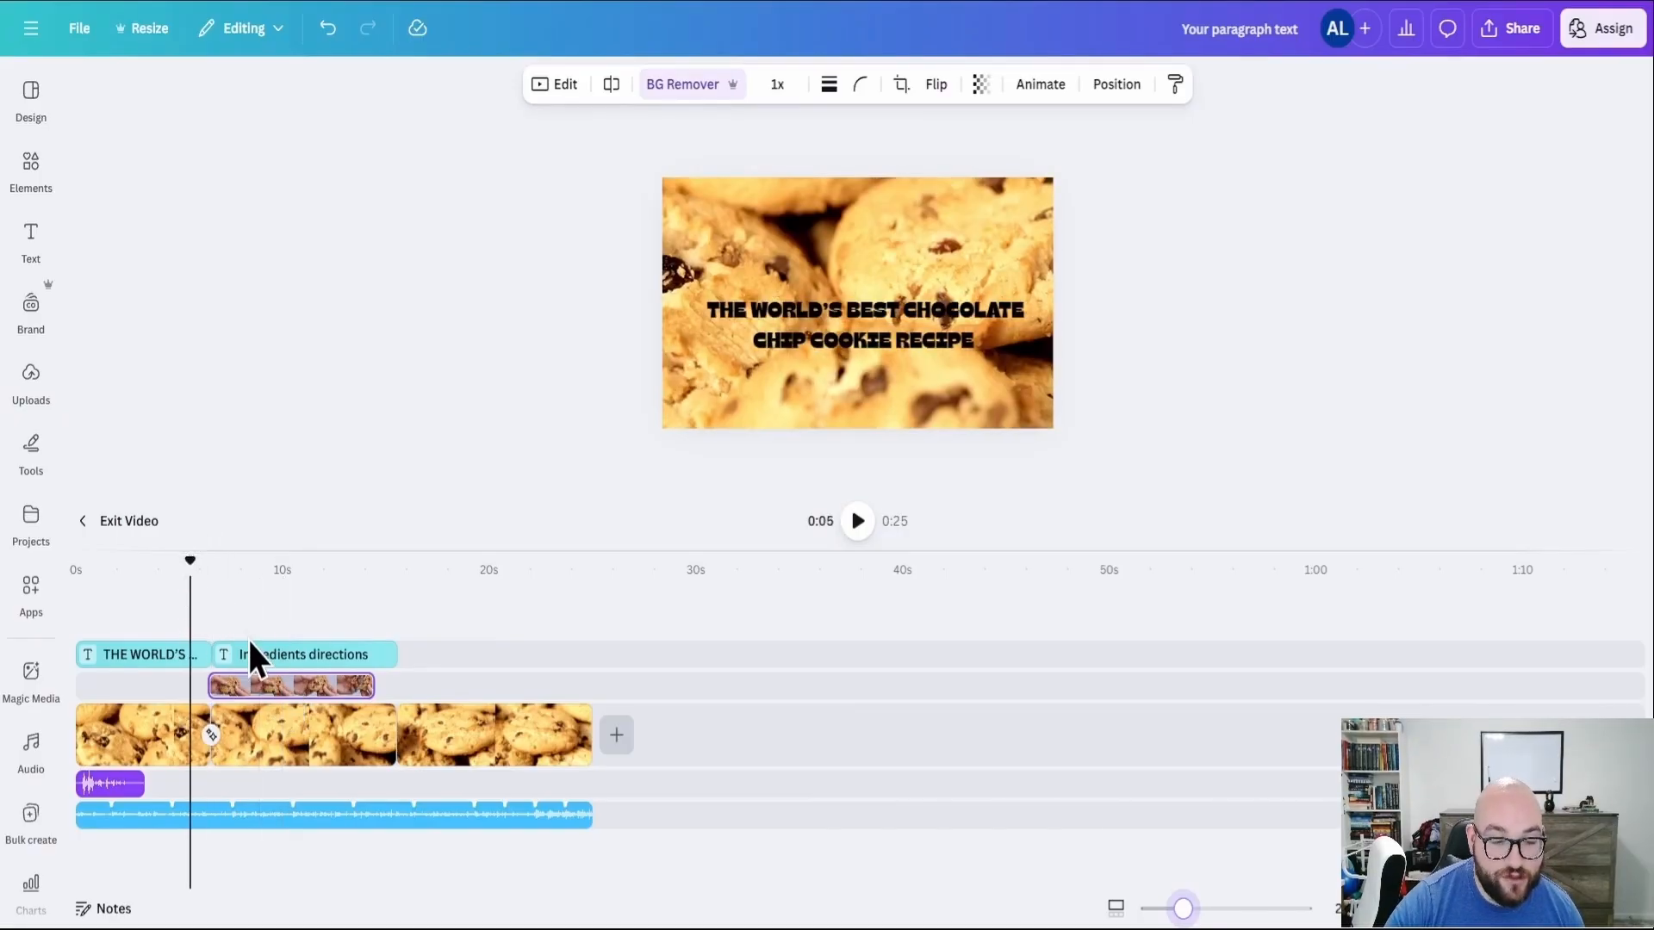
pyautogui.moveTo(246, 686); pyautogui.dragTo(250, 685)
pyautogui.click(207, 576)
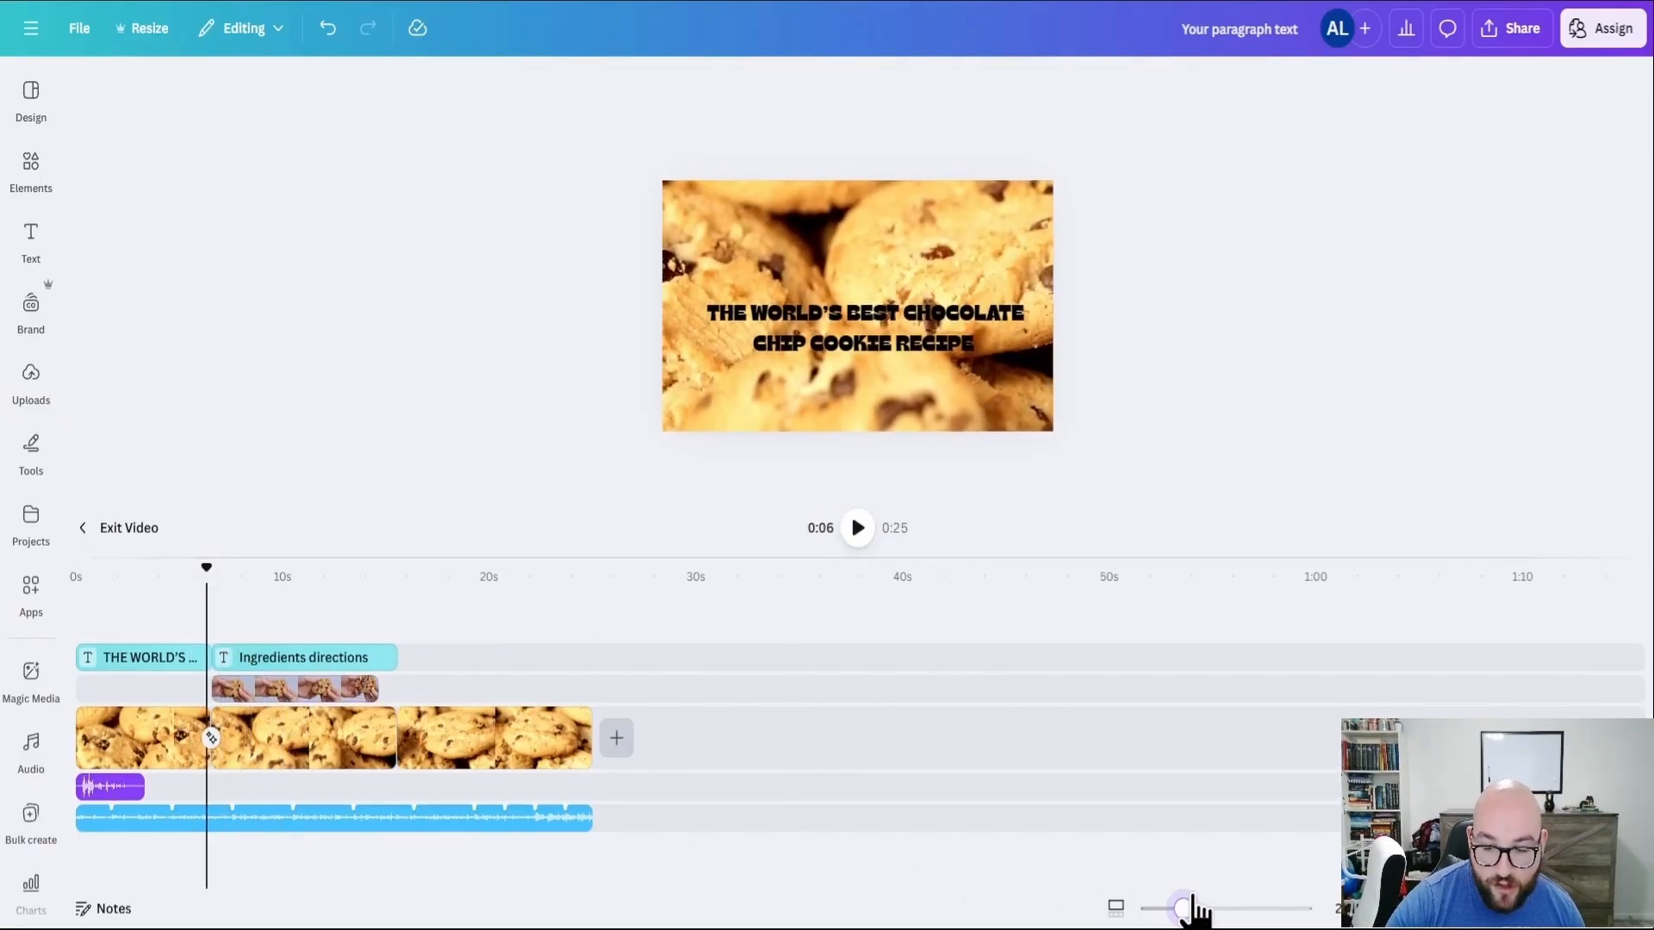
# - Fine-tune the hand-held cookie overlay clip so it starts slightly before the "Ingredients directions" text
pyautogui.moveTo(1185, 906); pyautogui.dragTo(1212, 906)
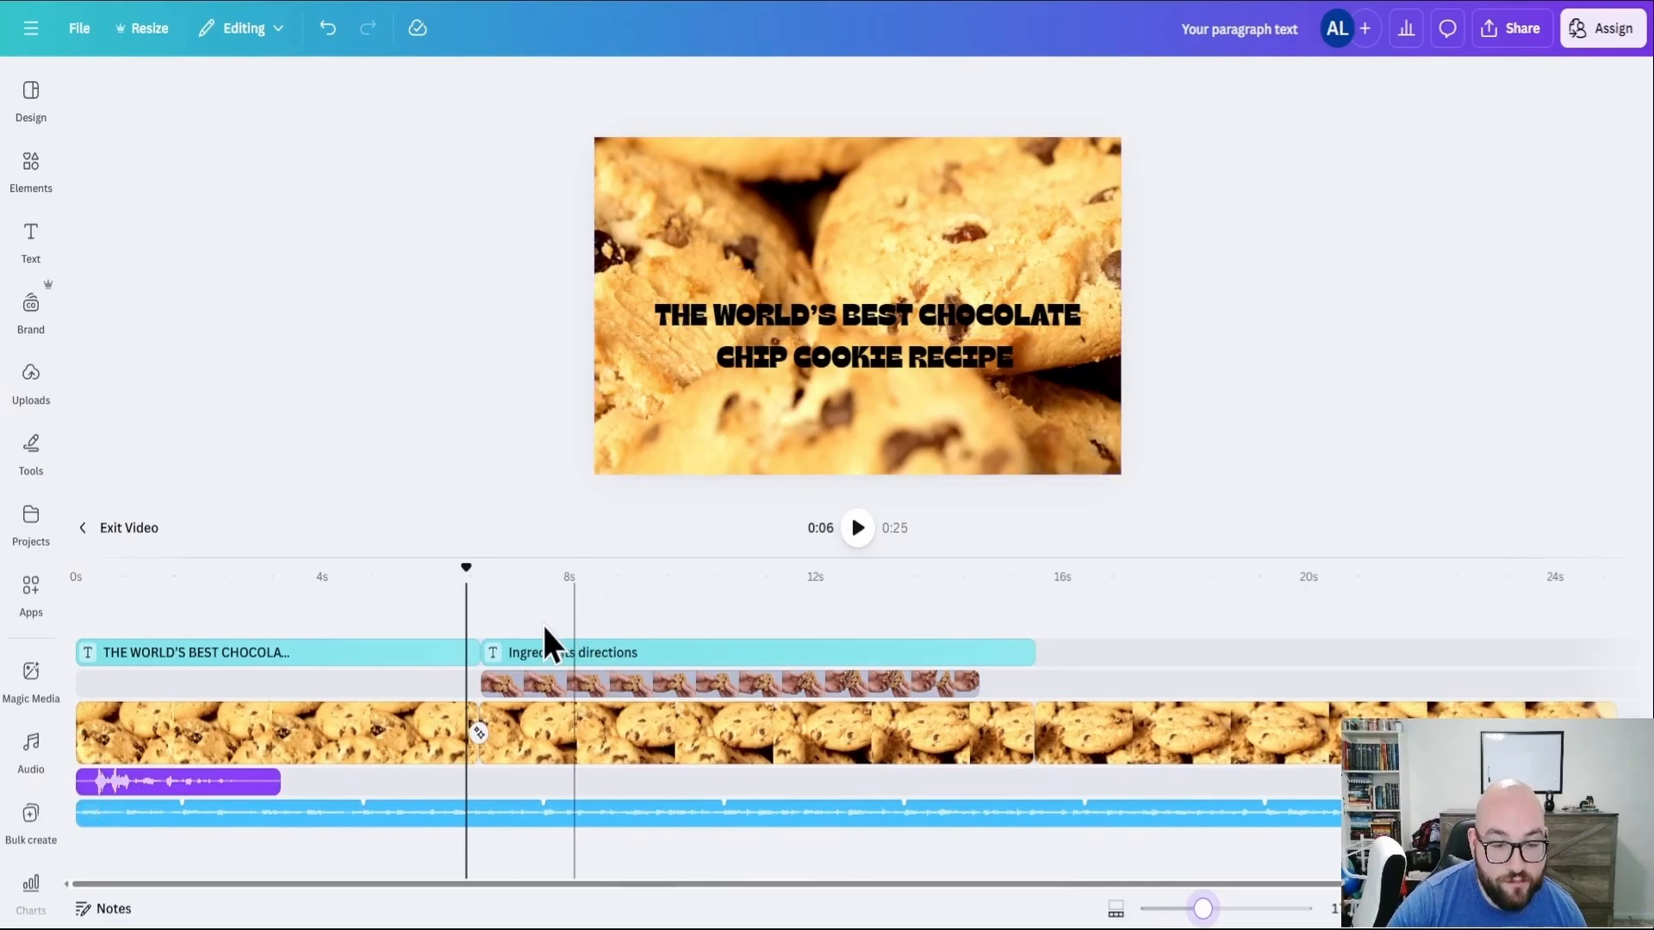
pyautogui.moveTo(542, 698)
pyautogui.mouseDown()
pyautogui.moveTo(572, 675)
pyautogui.moveTo(535, 672)
pyautogui.mouseUp()
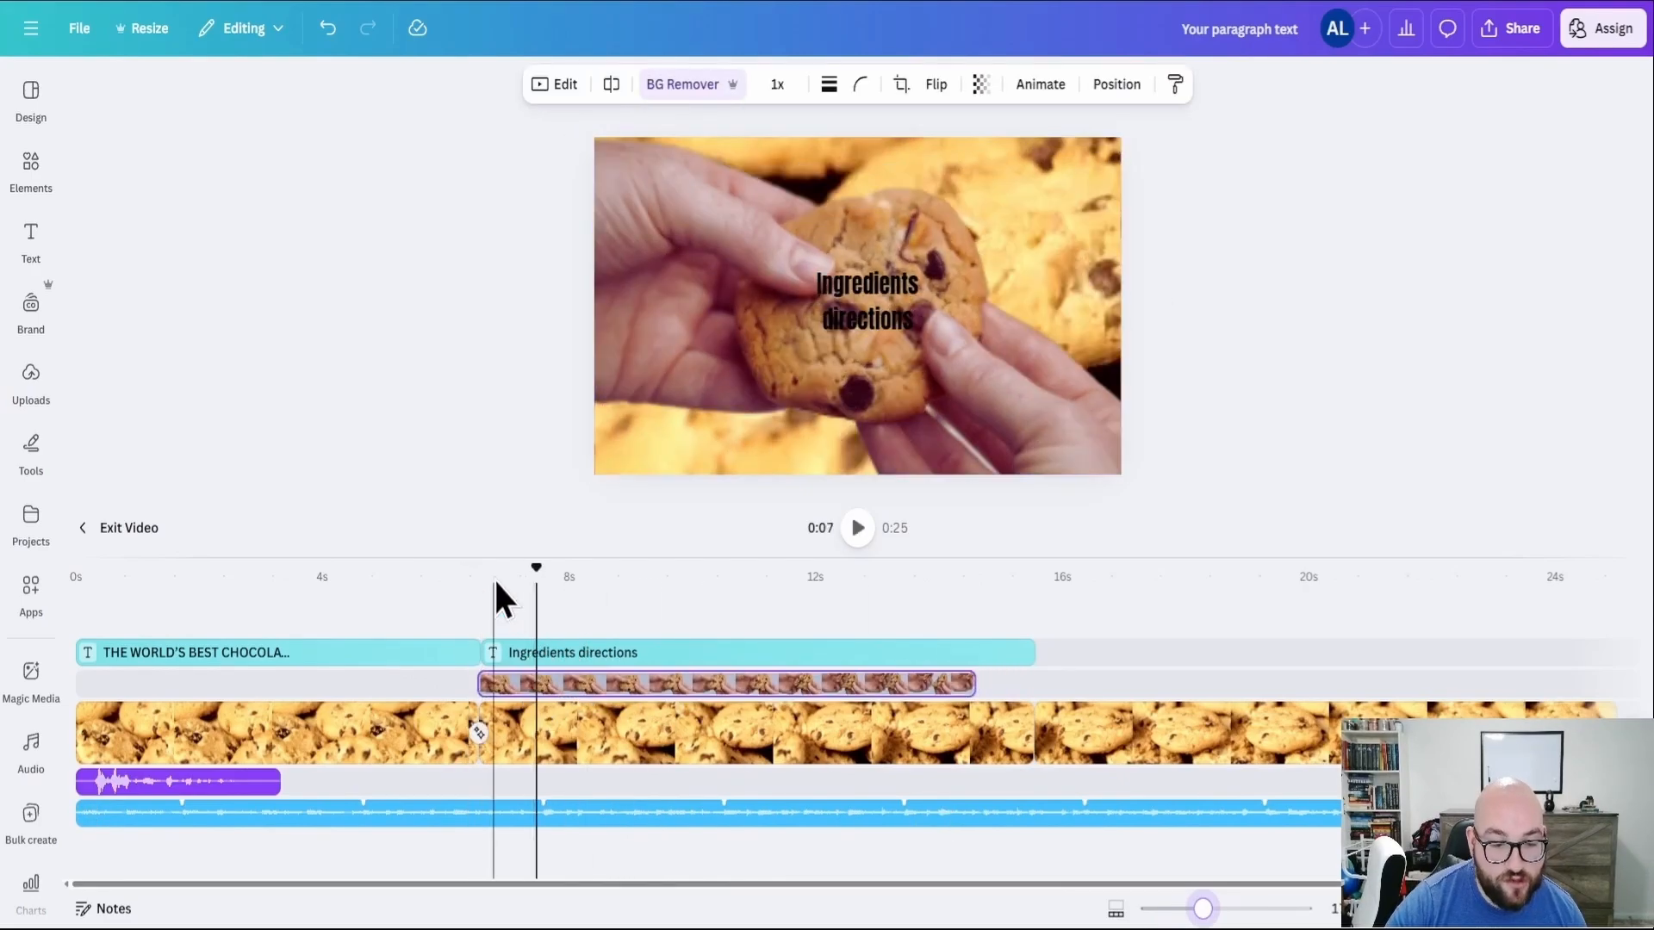
pyautogui.click(478, 566)
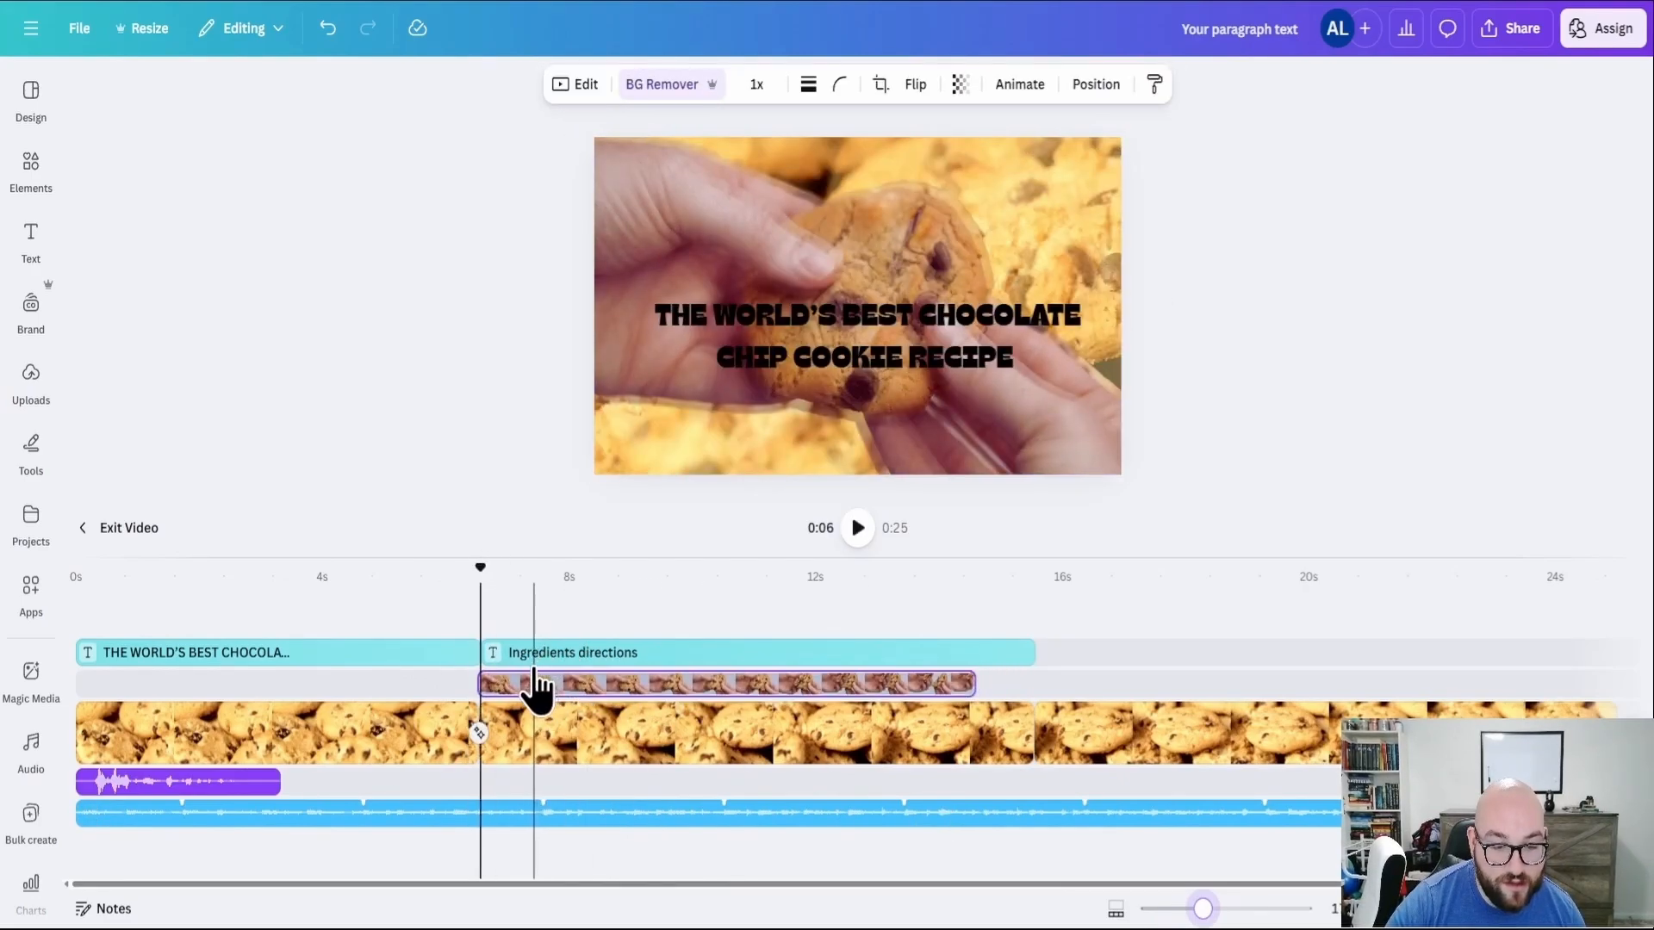
pyautogui.moveTo(535, 659); pyautogui.dragTo(528, 687)
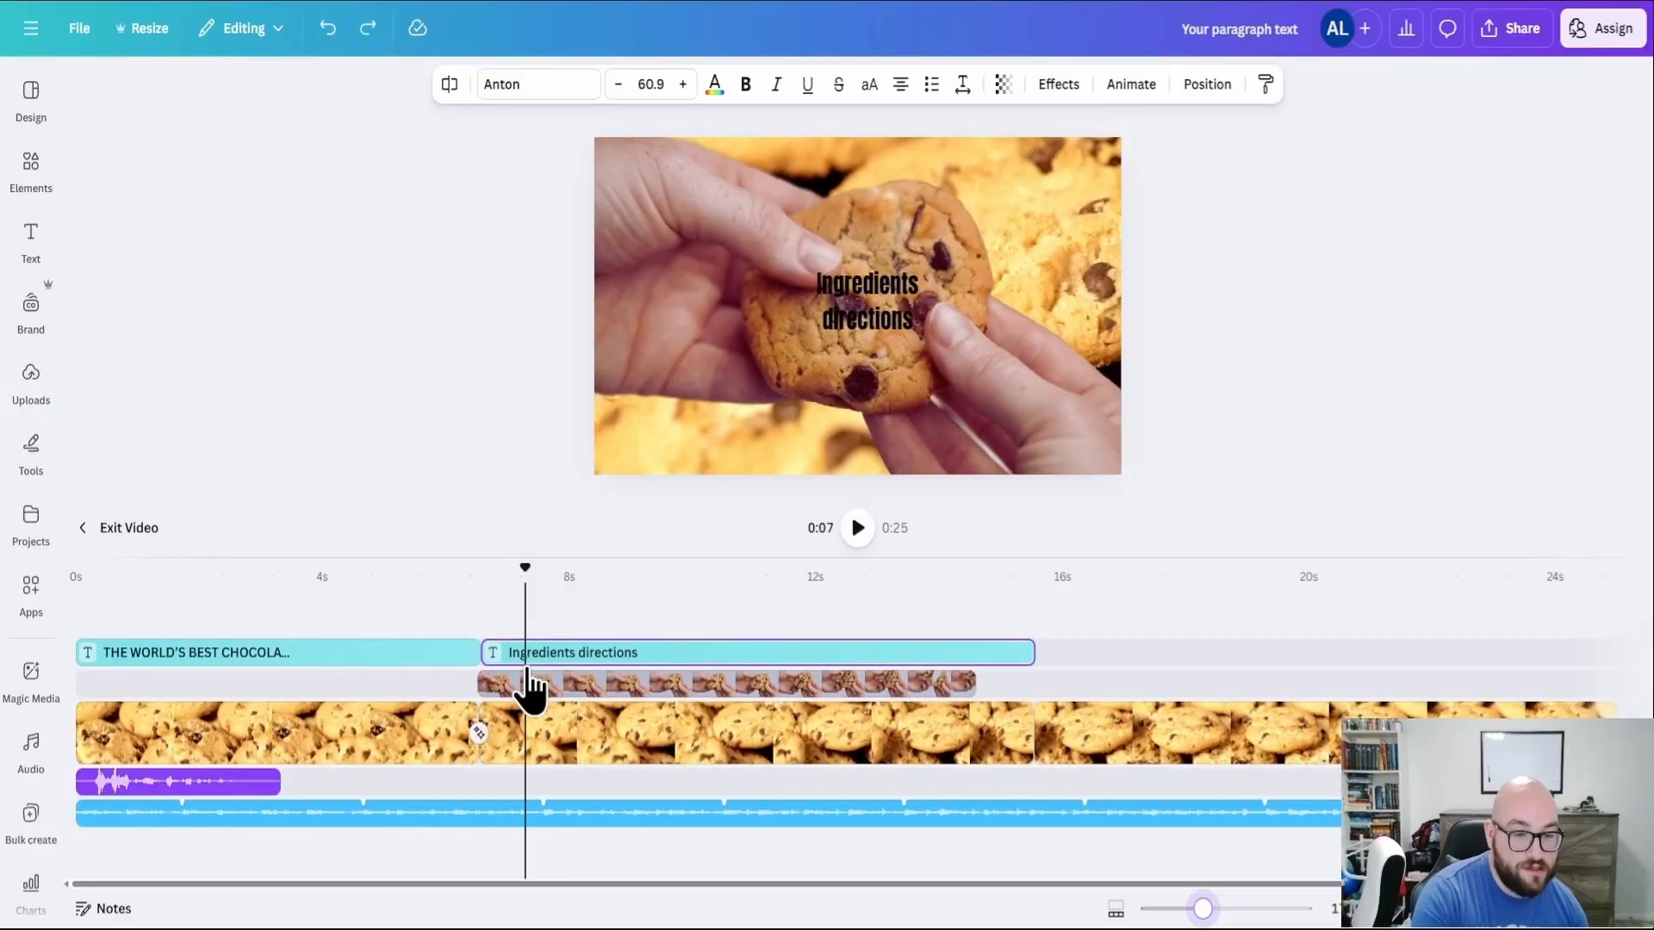